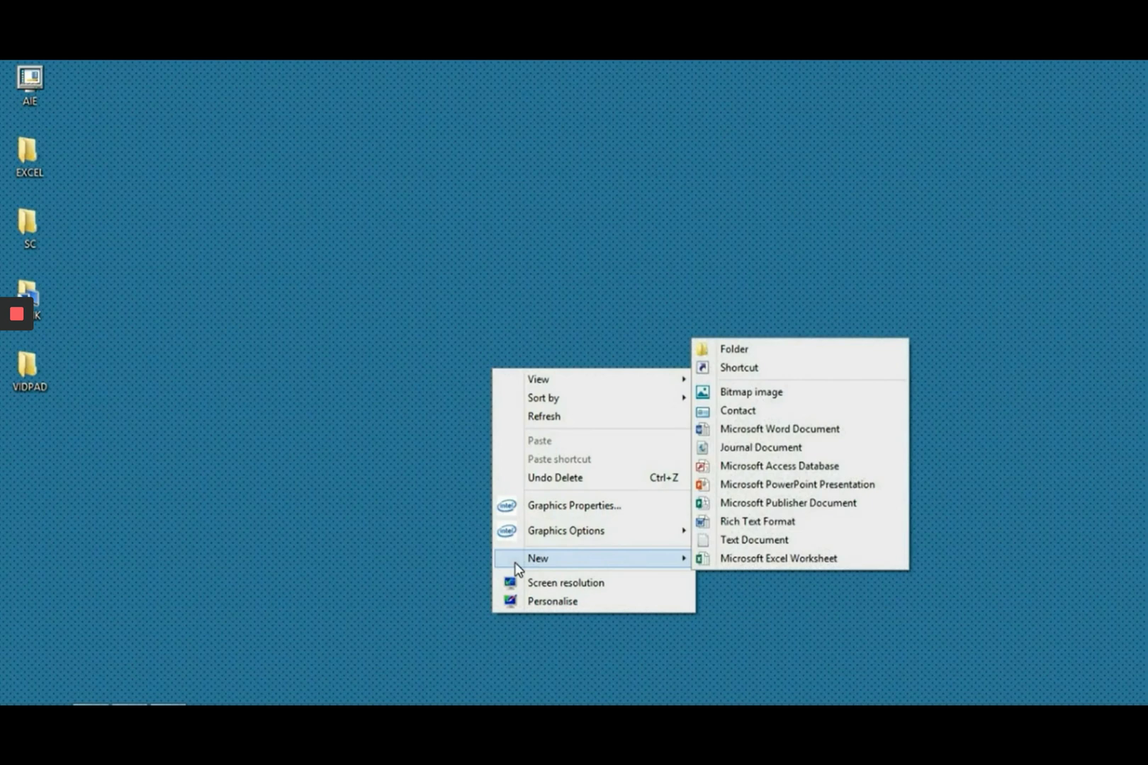
Step: Create a new Microsoft Excel worksheet file on the desktop, name it "example" and open it
click(735, 559)
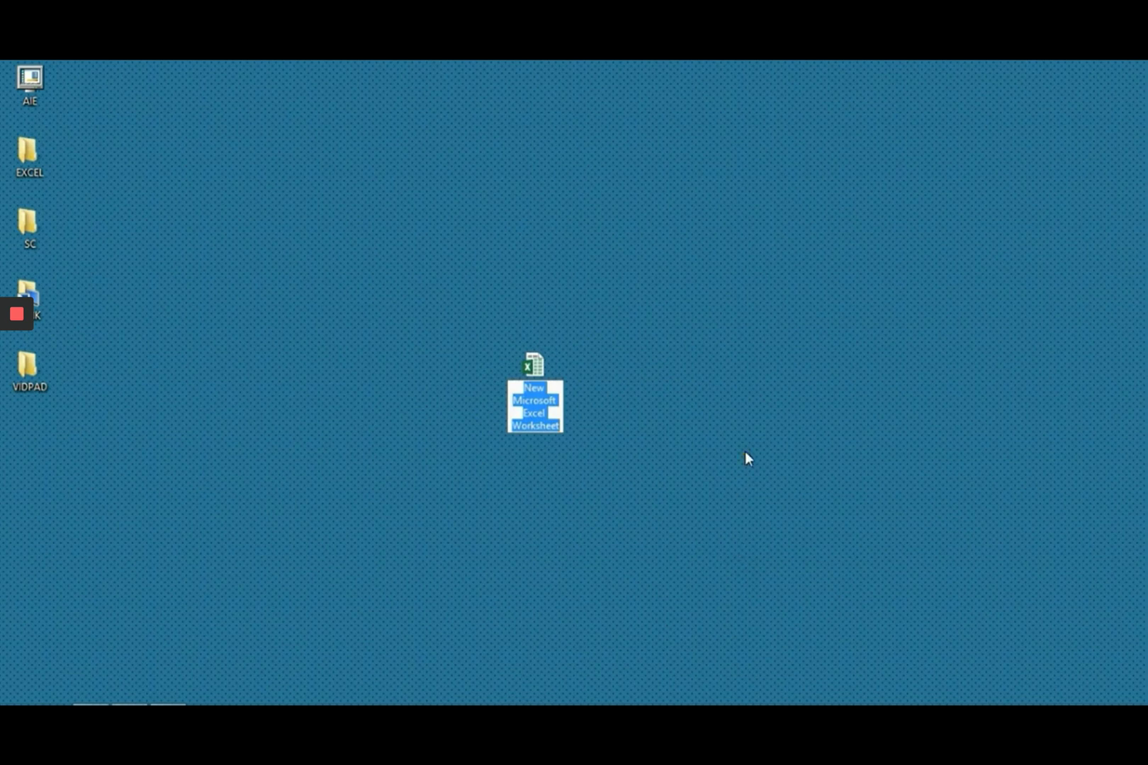
text(exam)
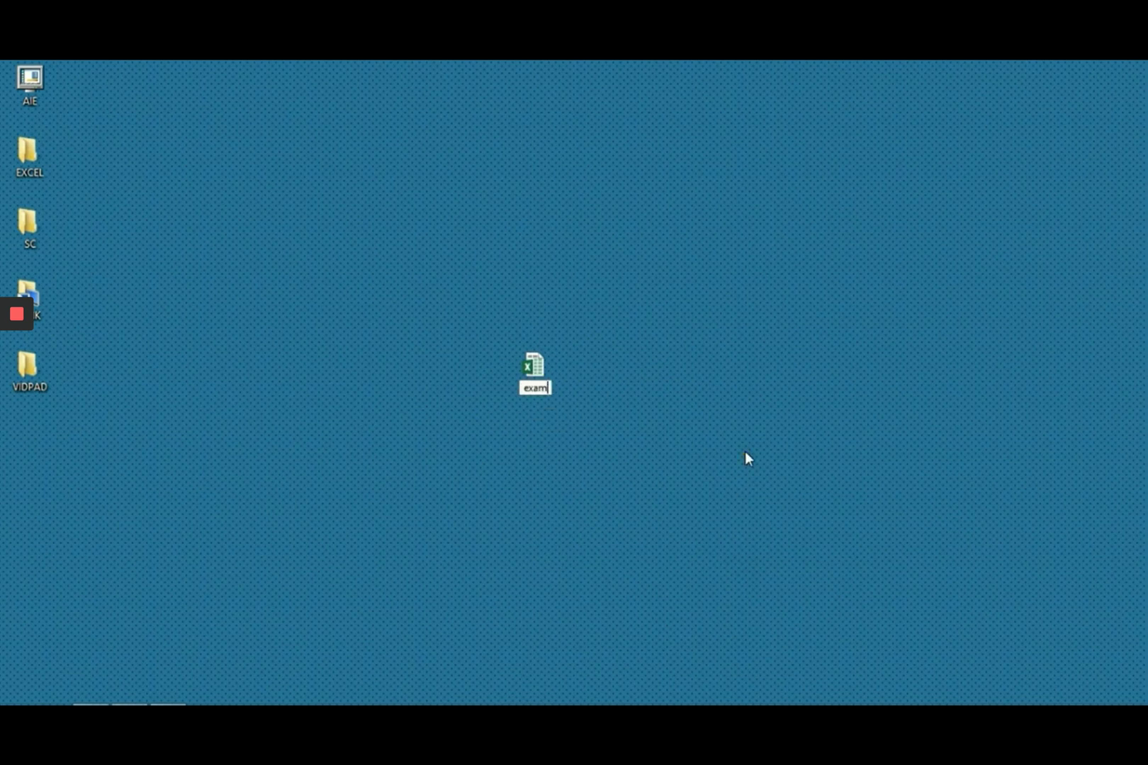
text(ple)
click(643, 341)
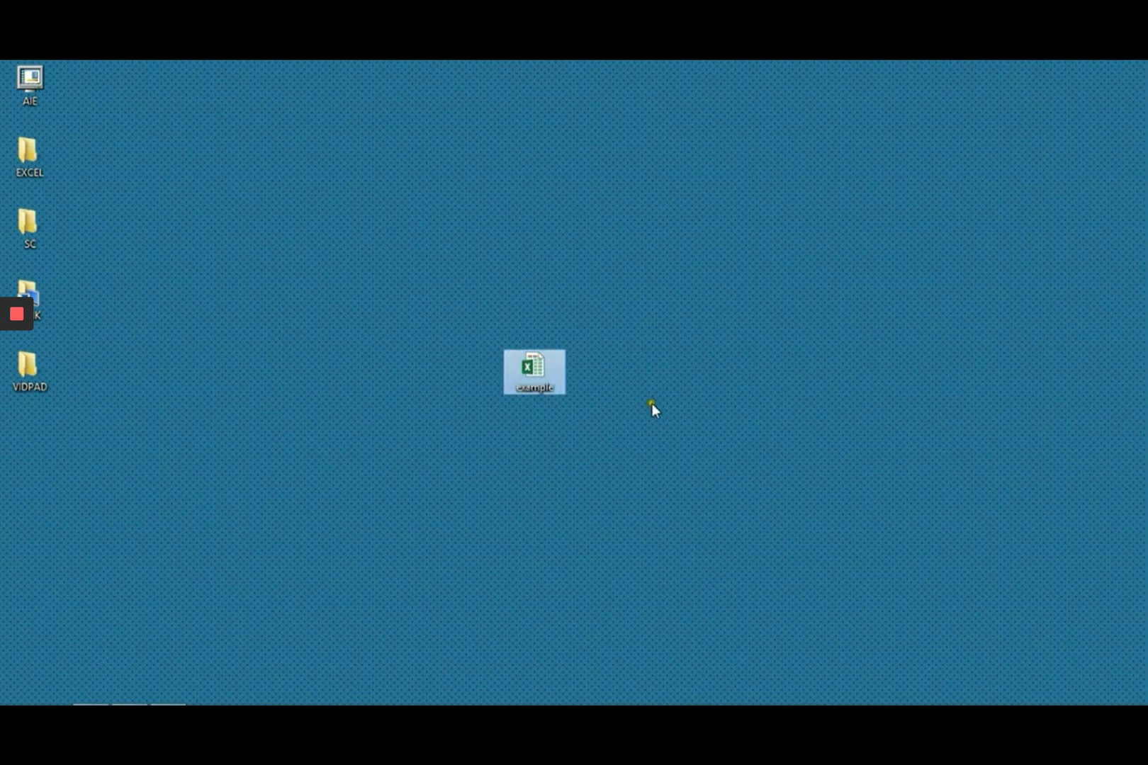
double_click(537, 369)
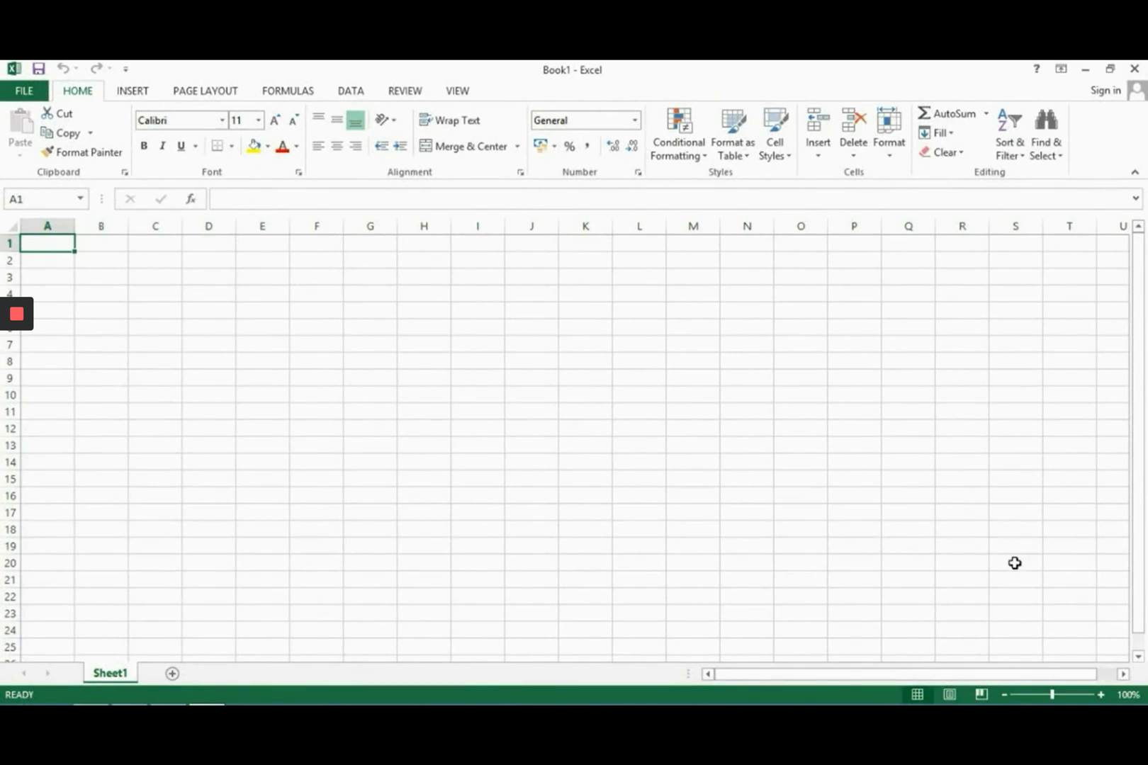
Step: Enlarge the worksheet view to 230%
click(1101, 695)
click(1100, 695)
click(1100, 695)
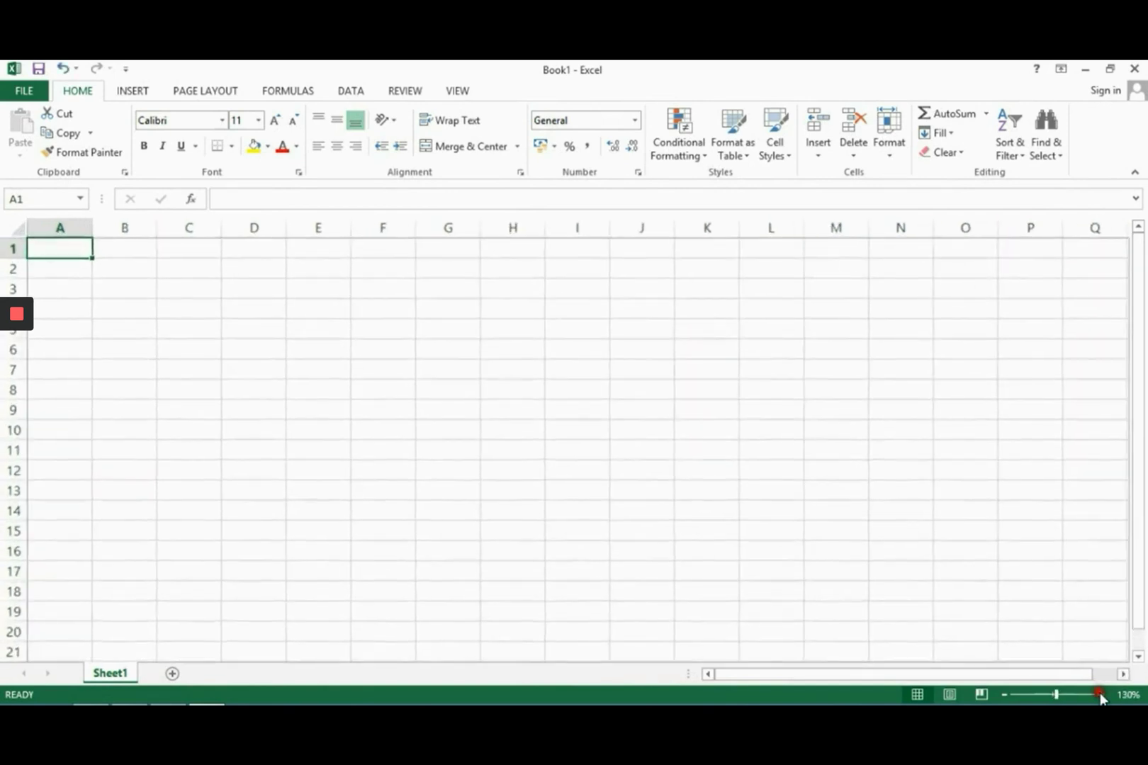
click(1100, 695)
click(1101, 695)
click(1100, 695)
click(1100, 695)
click(1101, 695)
click(1100, 695)
click(1100, 696)
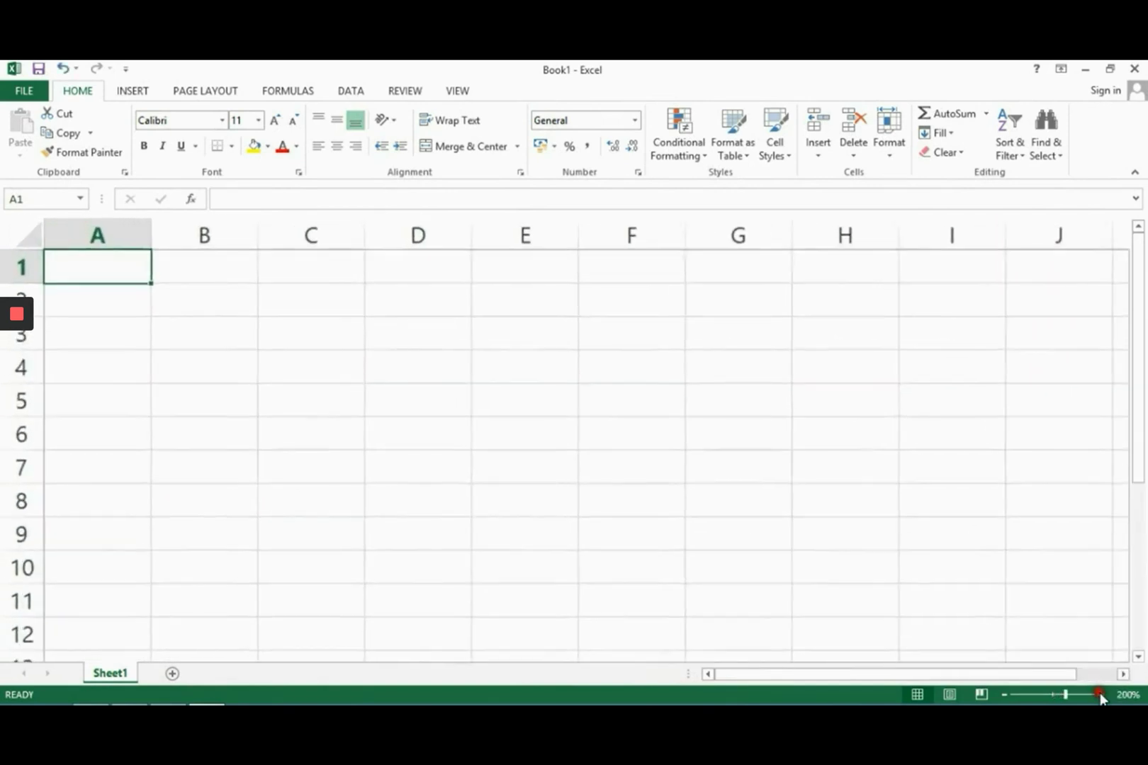
click(1100, 695)
click(1101, 695)
click(1101, 695)
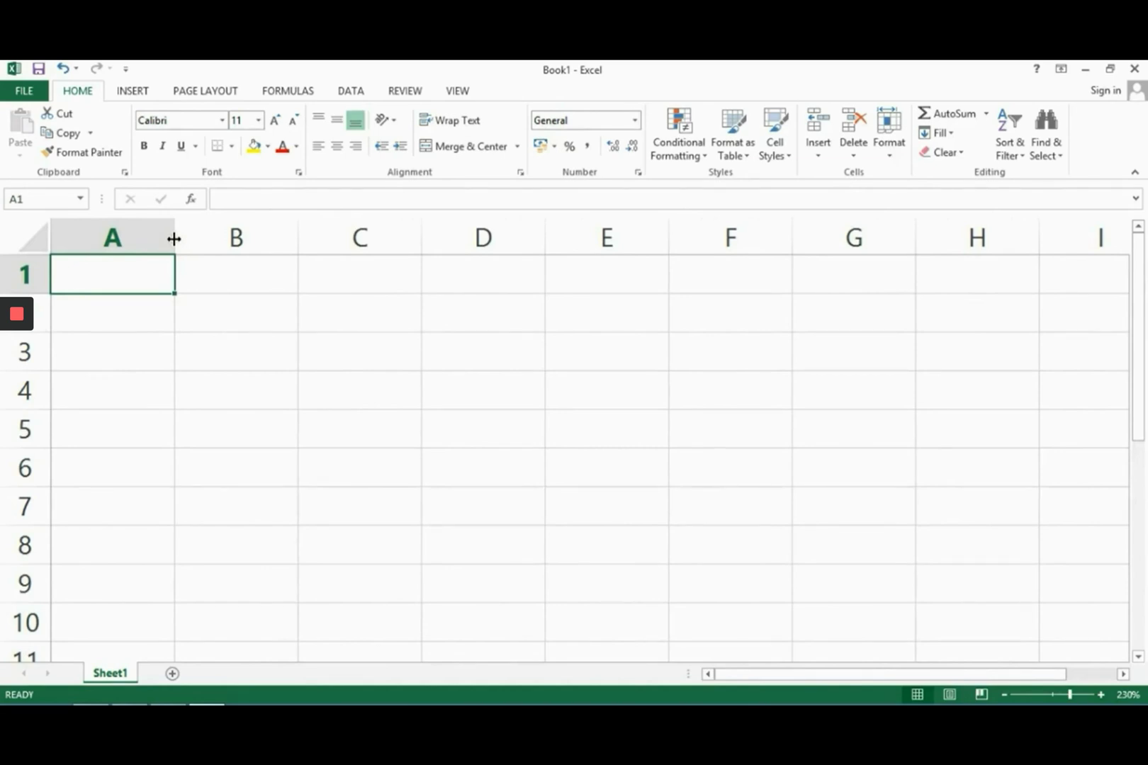
Step: Widen column A to about twice its width and enter "Example" in cell A1
drag(173, 238, 297, 243)
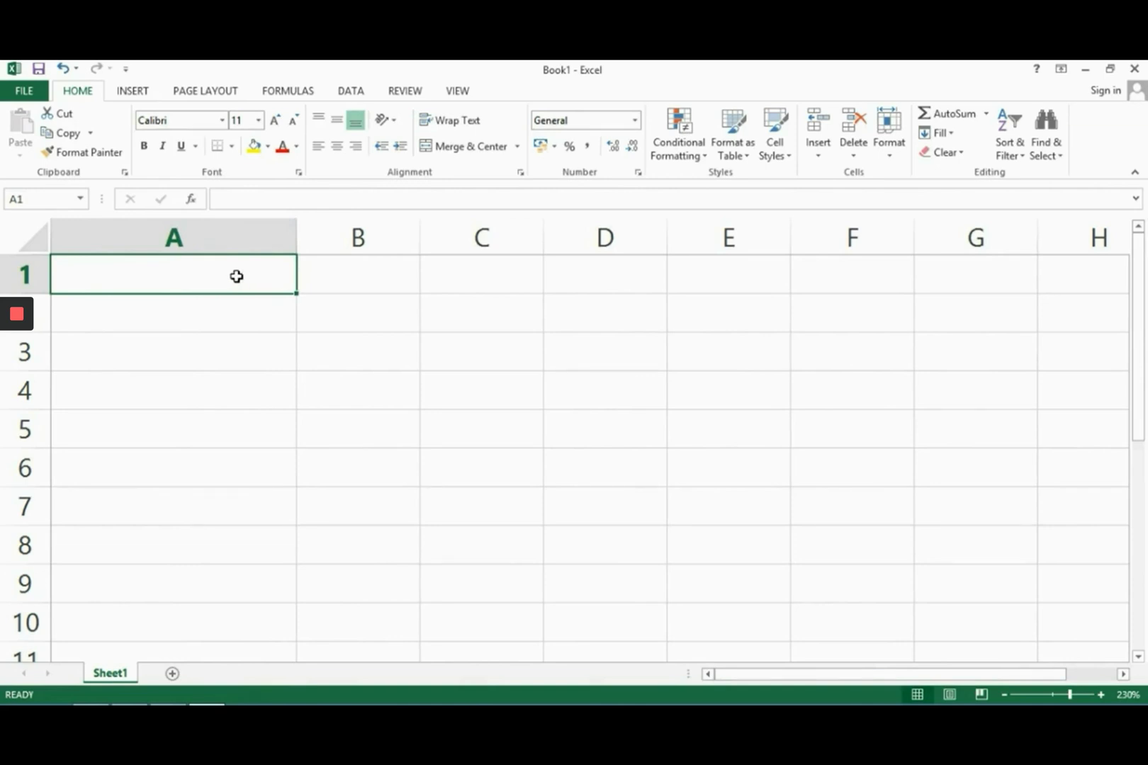
text(Exam-)
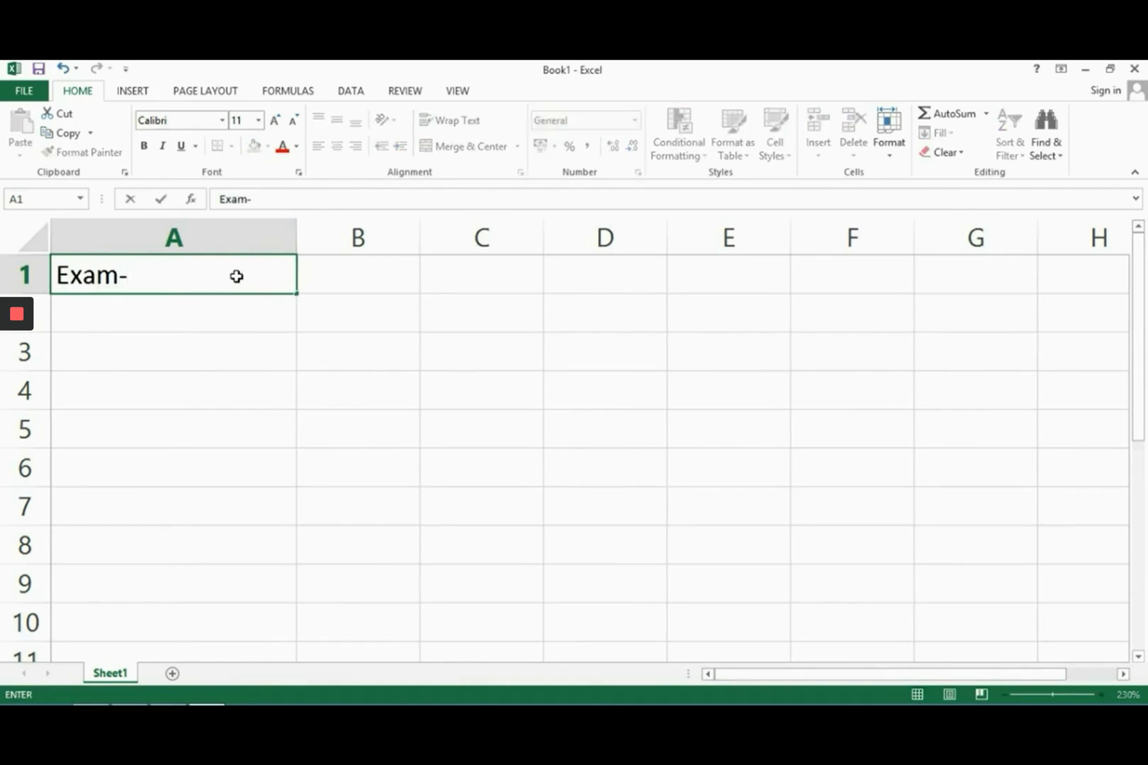
key(BackSpace)
text(ple)
key(Return)
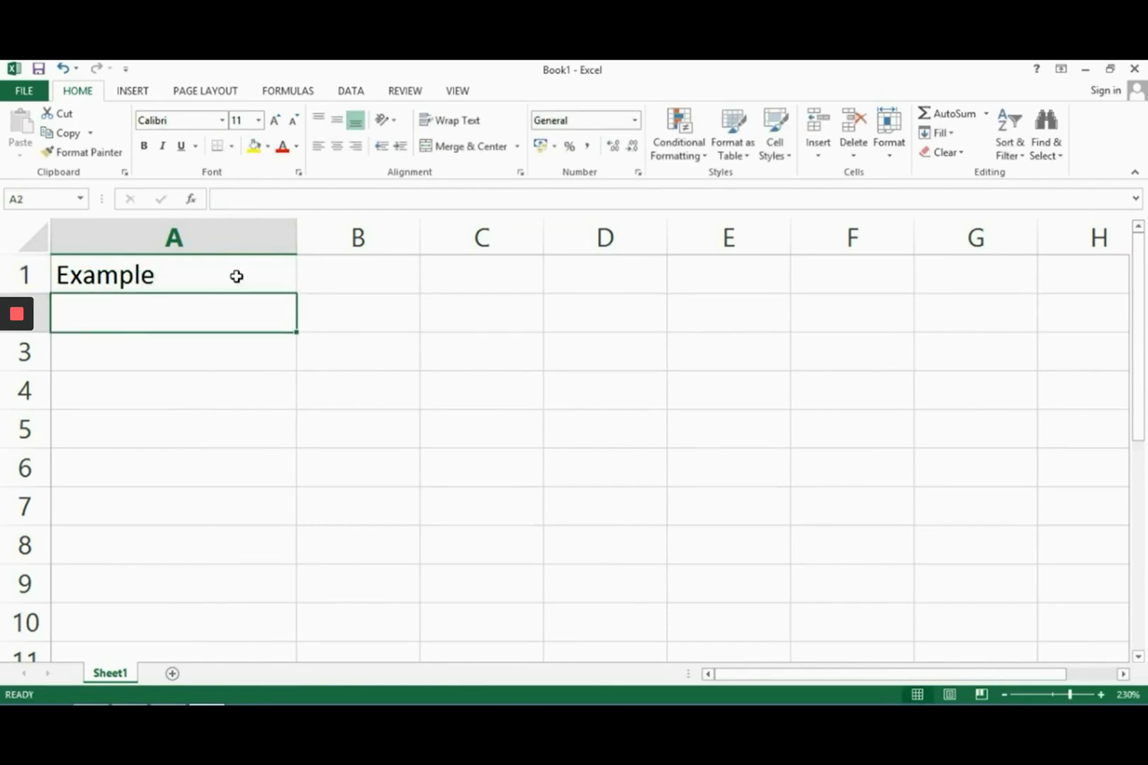
Step: Save the workbook to the Desktop as Book1 in the Excel Workbook format
click(24, 92)
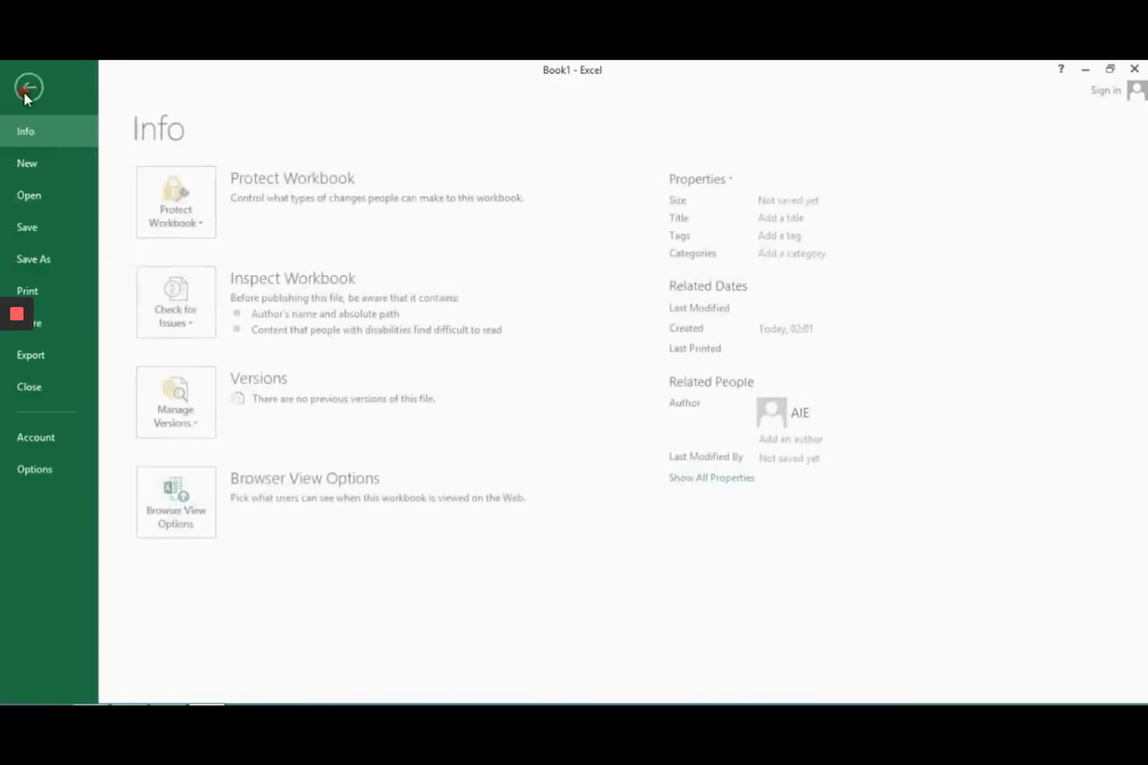
click(28, 226)
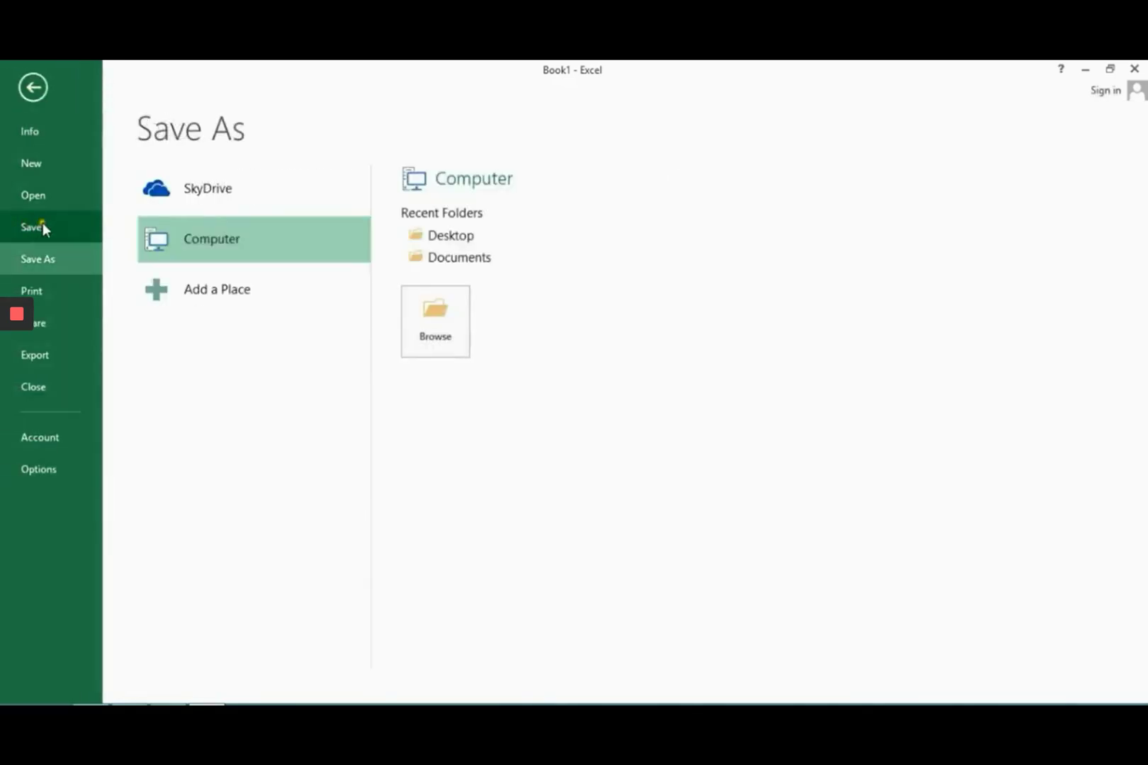
click(447, 338)
click(243, 387)
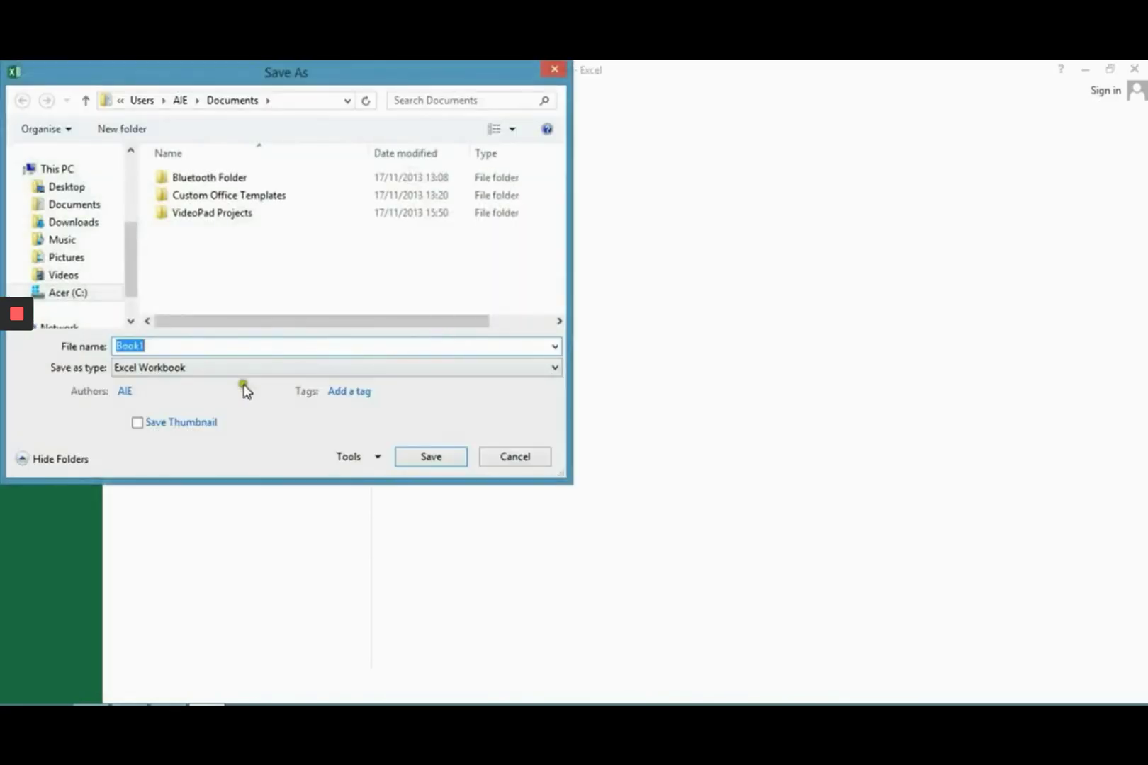
click(67, 187)
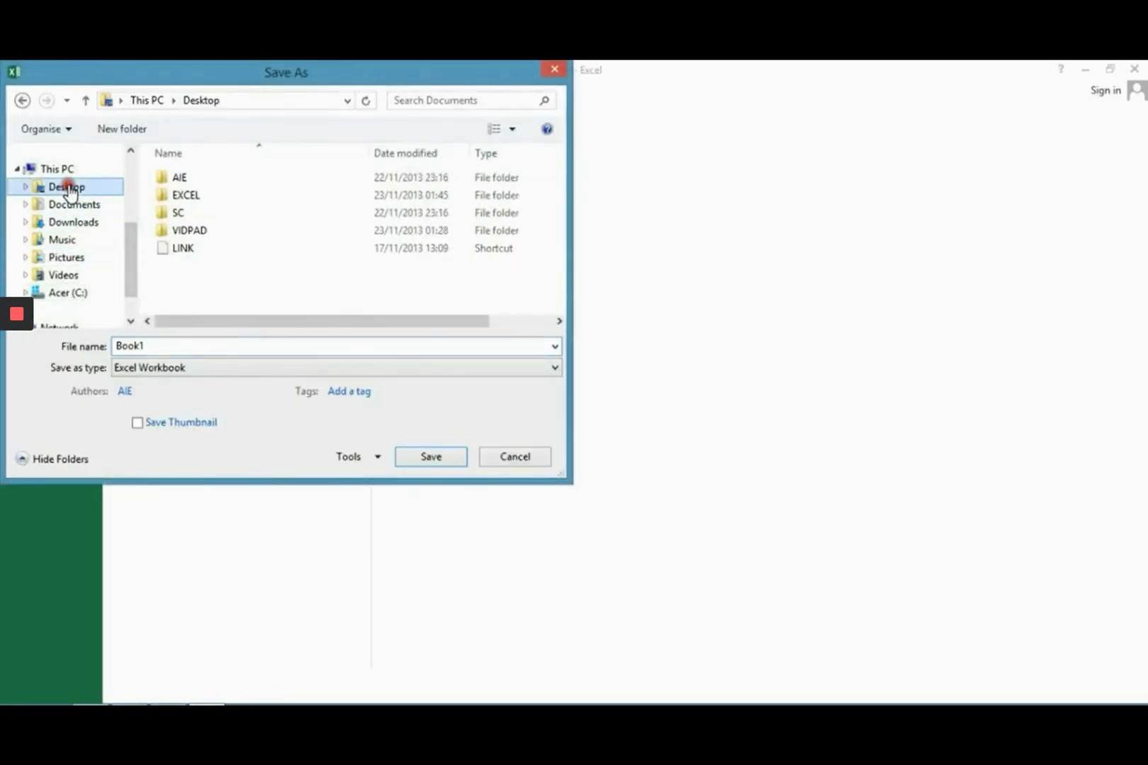
double_click(153, 345)
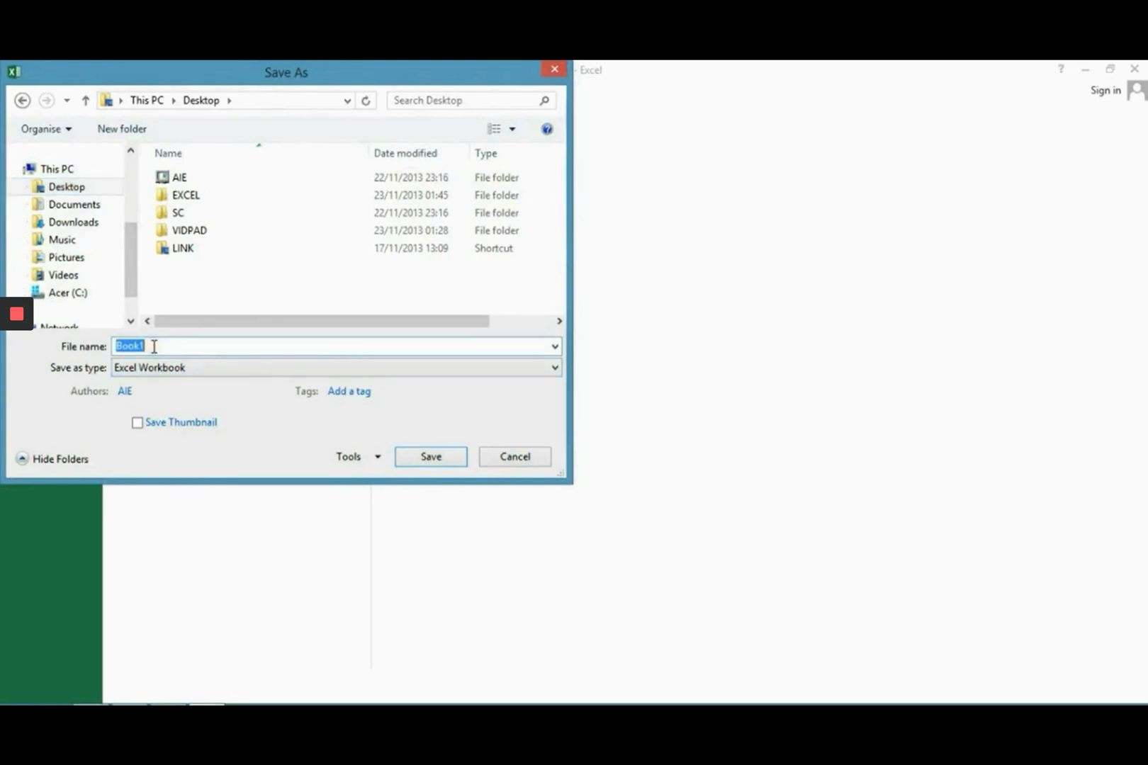
click(415, 462)
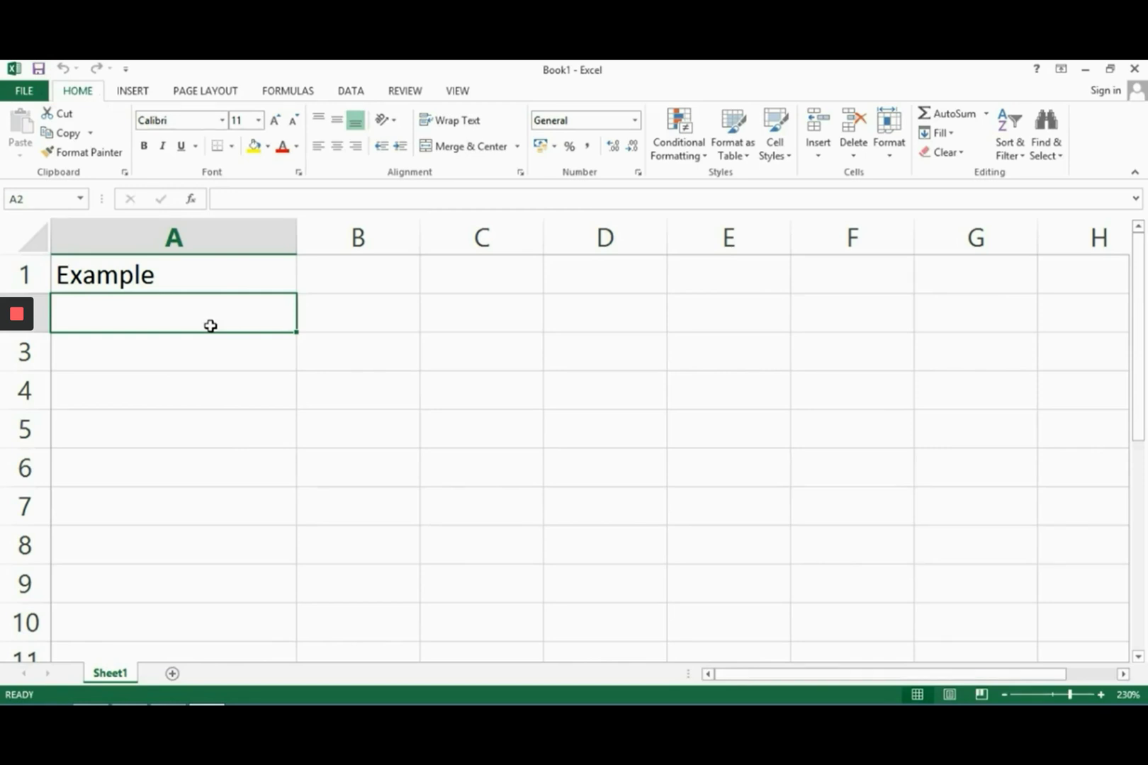
Step: Save the workbook under the name Book1 on the Desktop again, replacing the existing file
key(F12)
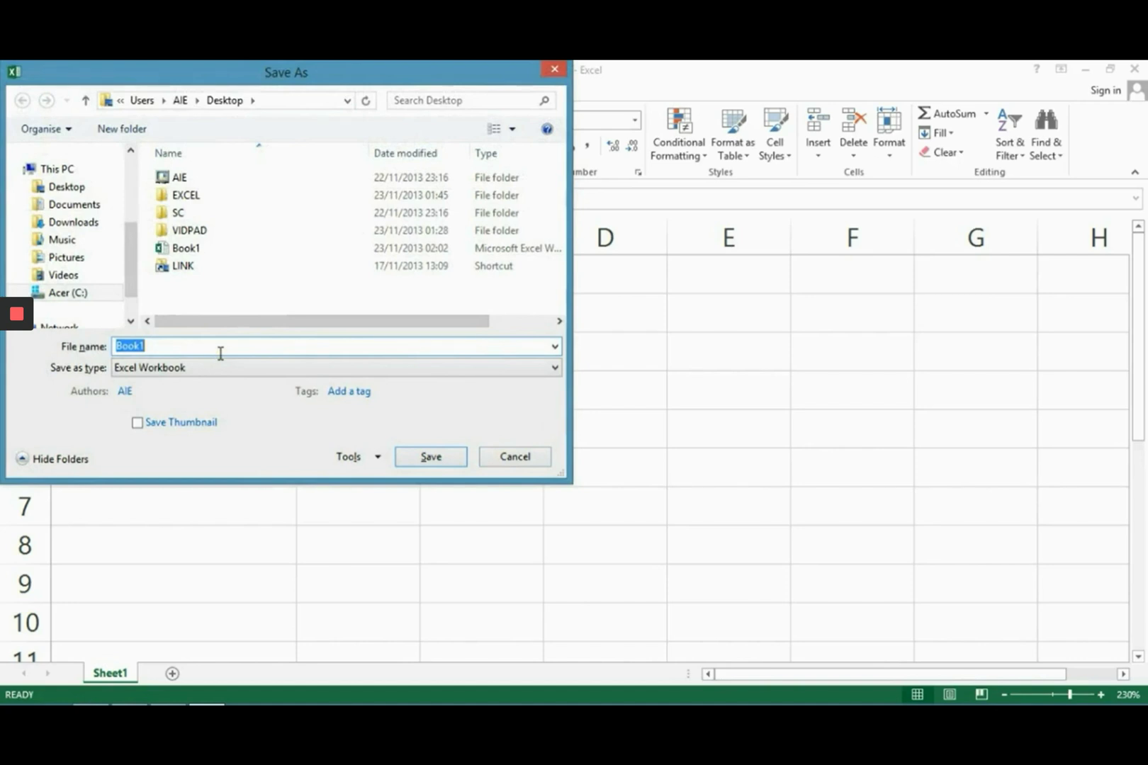
click(411, 458)
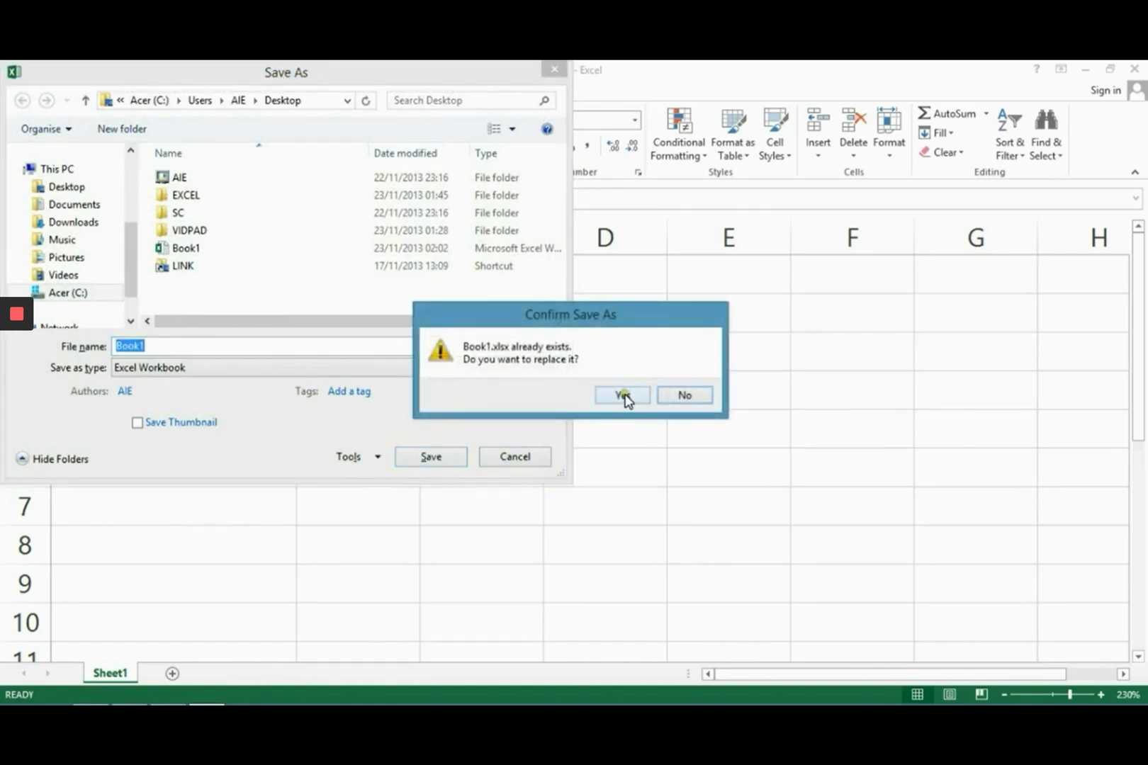
click(624, 398)
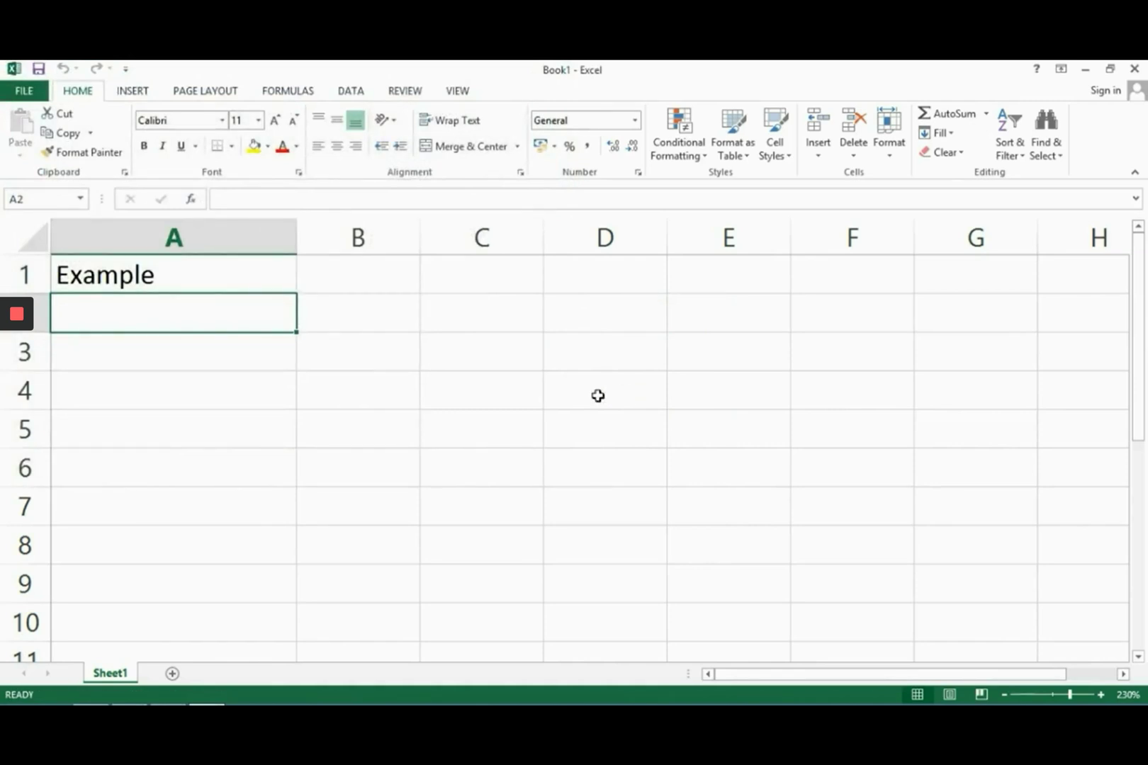
Step: Save a copy of the workbook to the Desktop as Book2, keeping the Excel Workbook file type
click(17, 91)
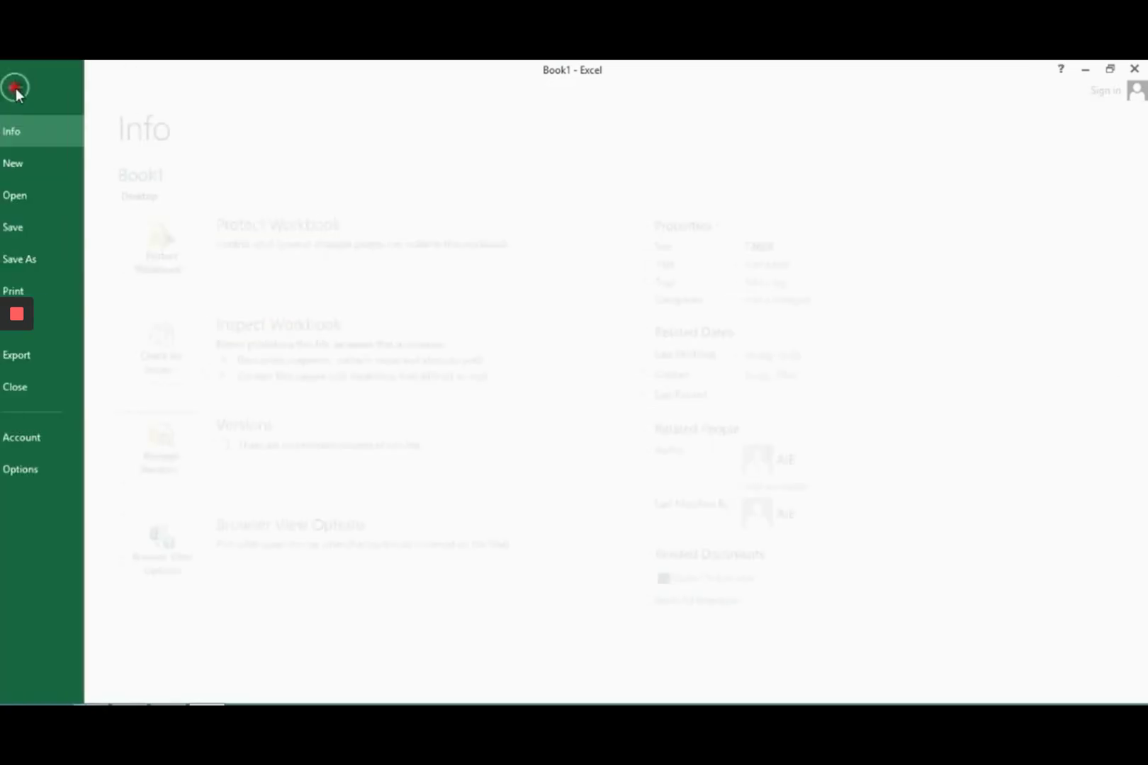
click(38, 262)
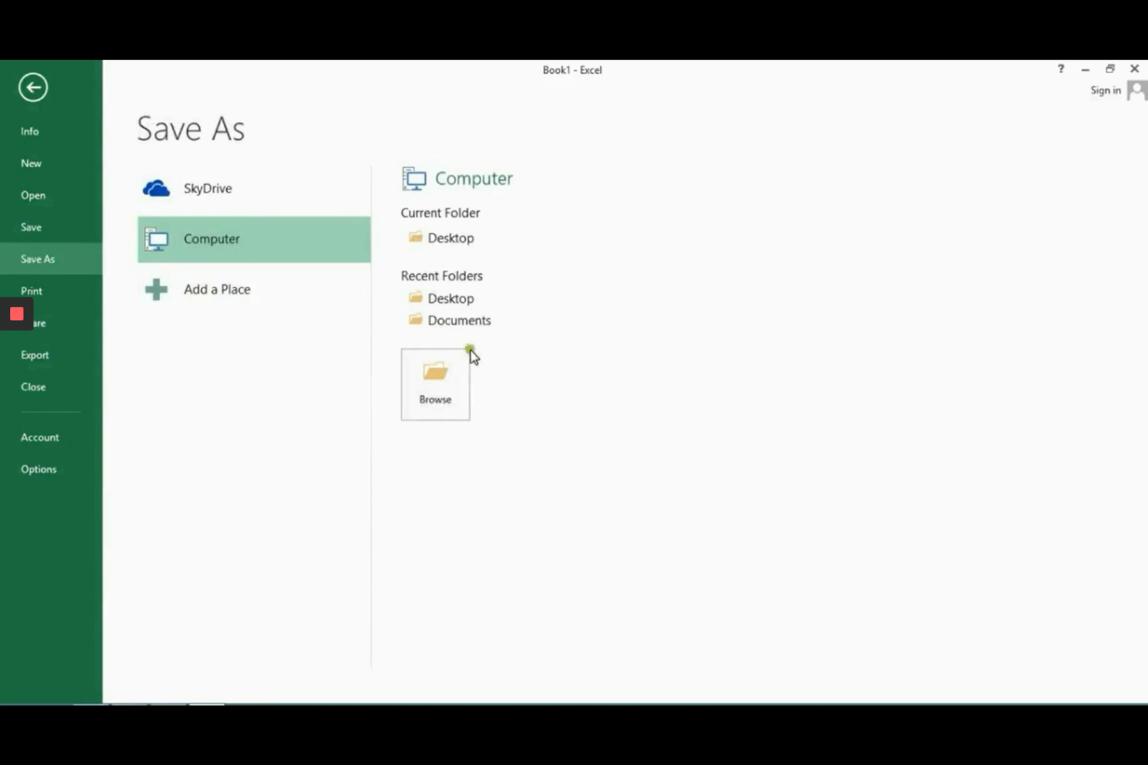
click(457, 298)
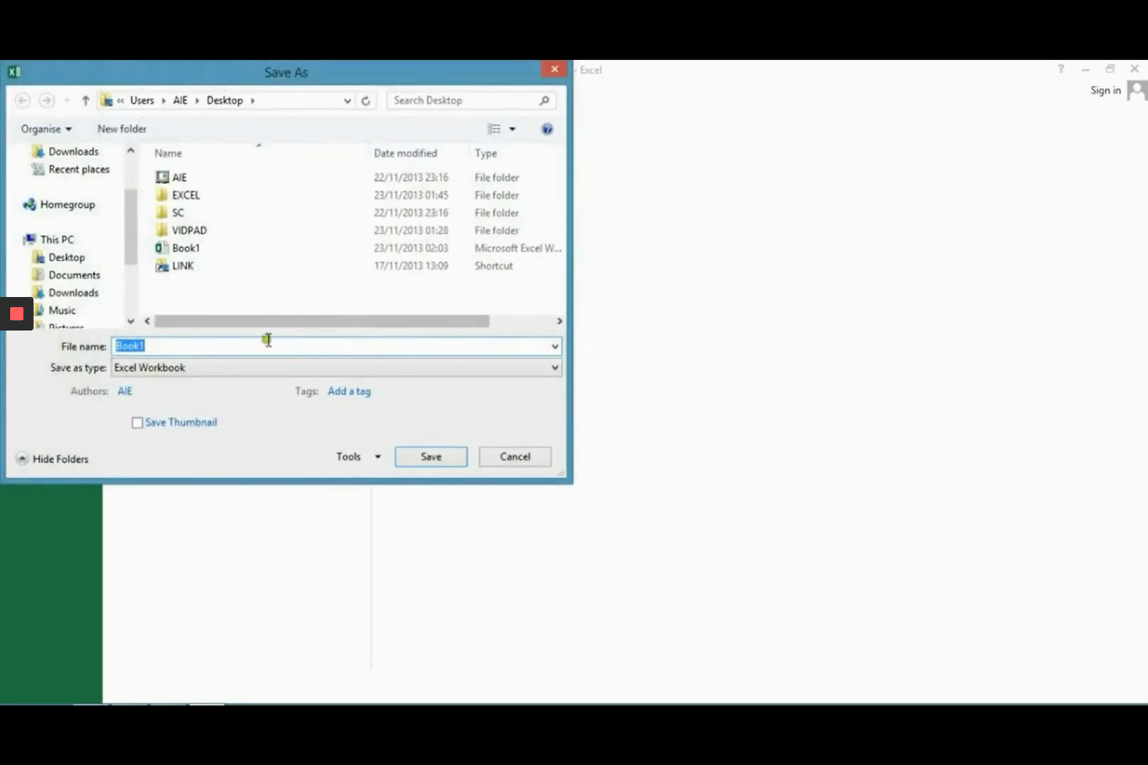
click(176, 344)
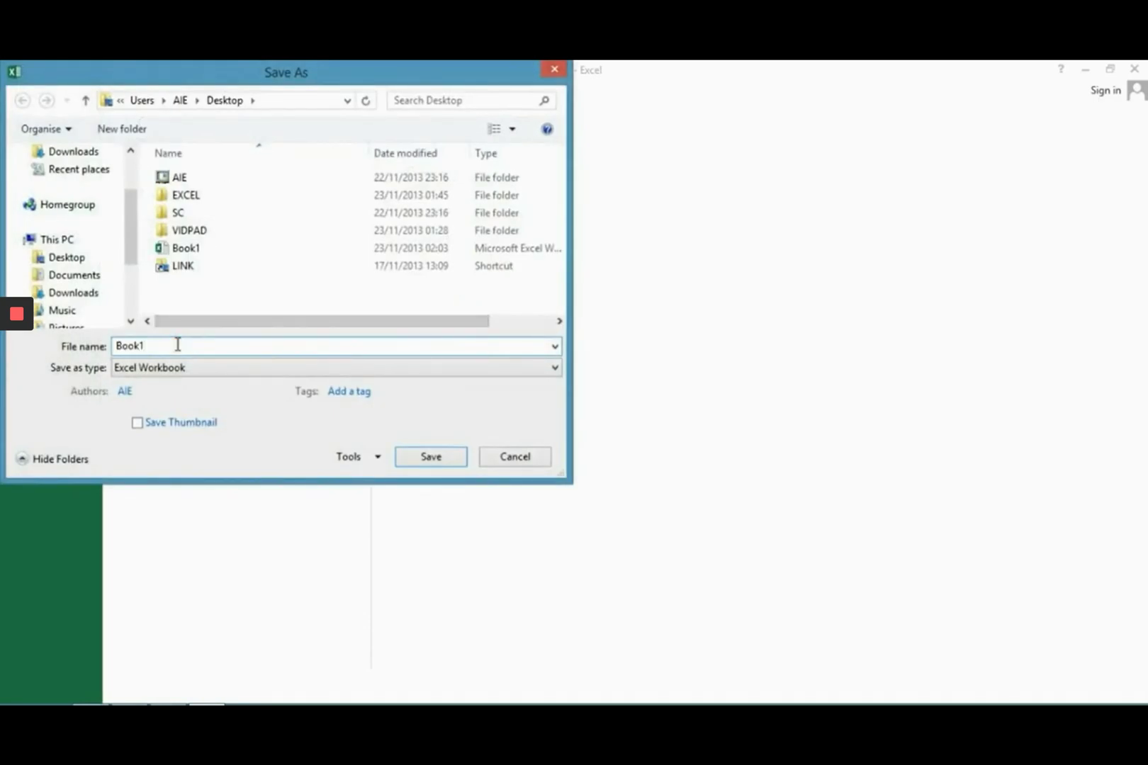
key(BackSpace)
text(2)
click(178, 345)
click(555, 367)
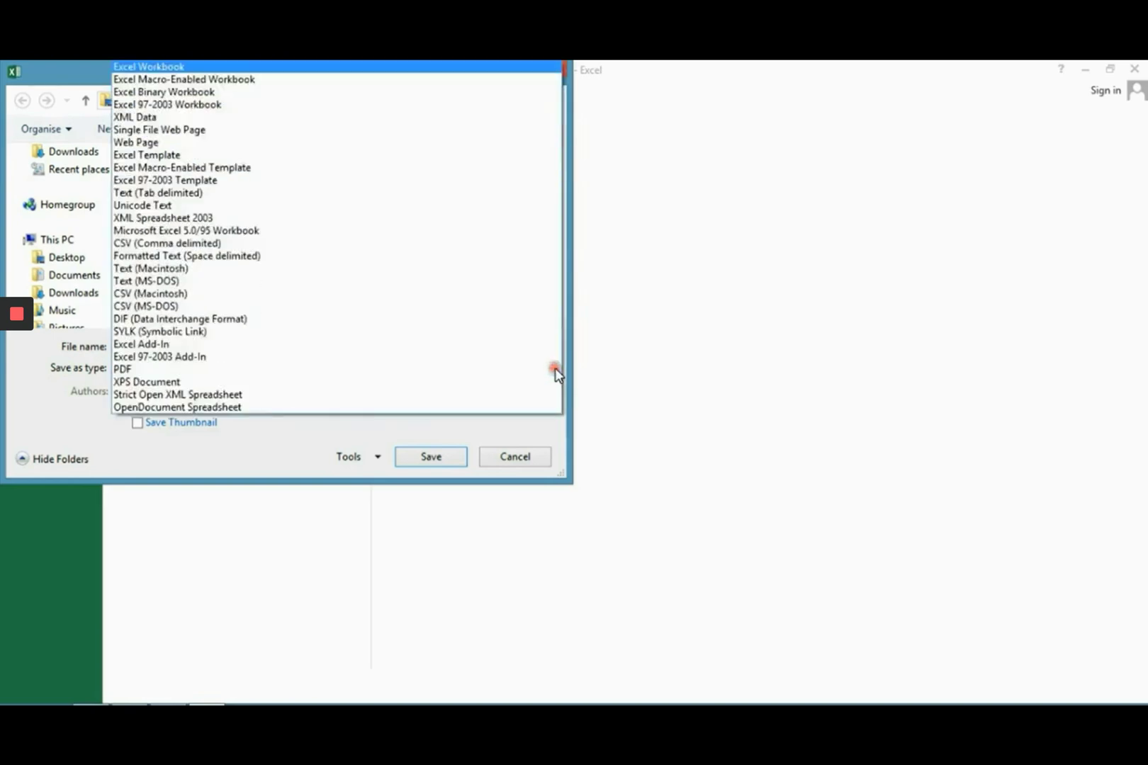
click(301, 69)
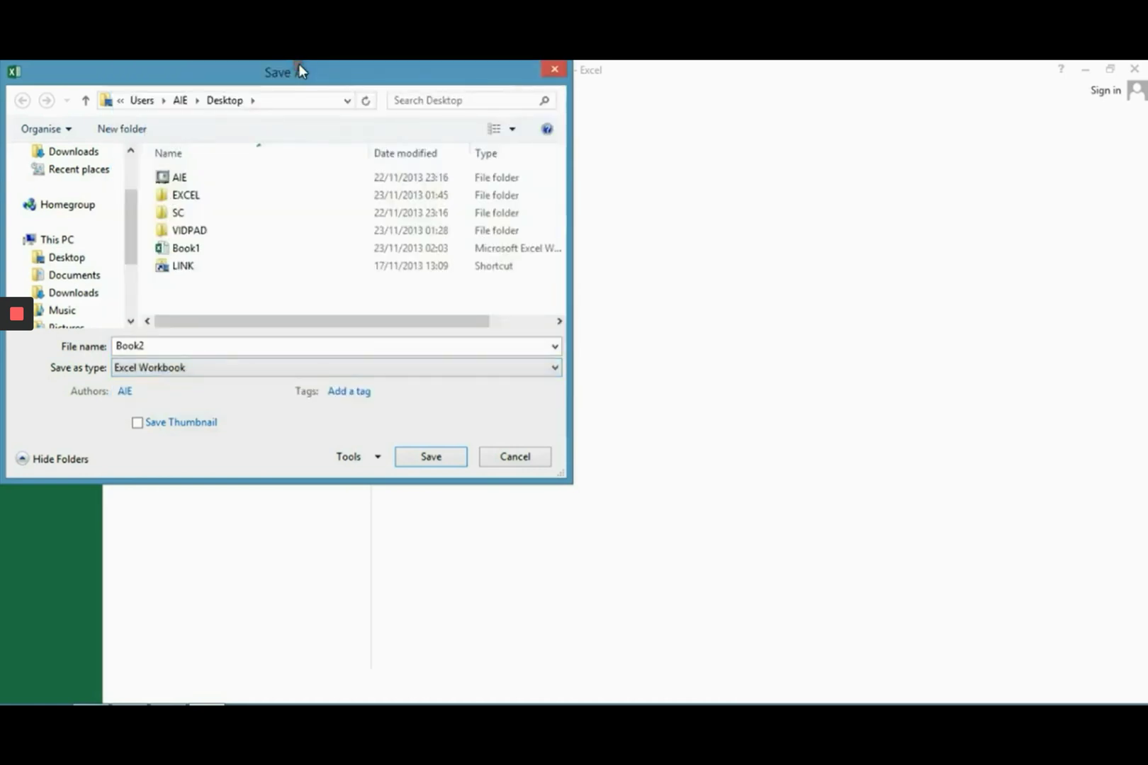
click(423, 451)
click(427, 457)
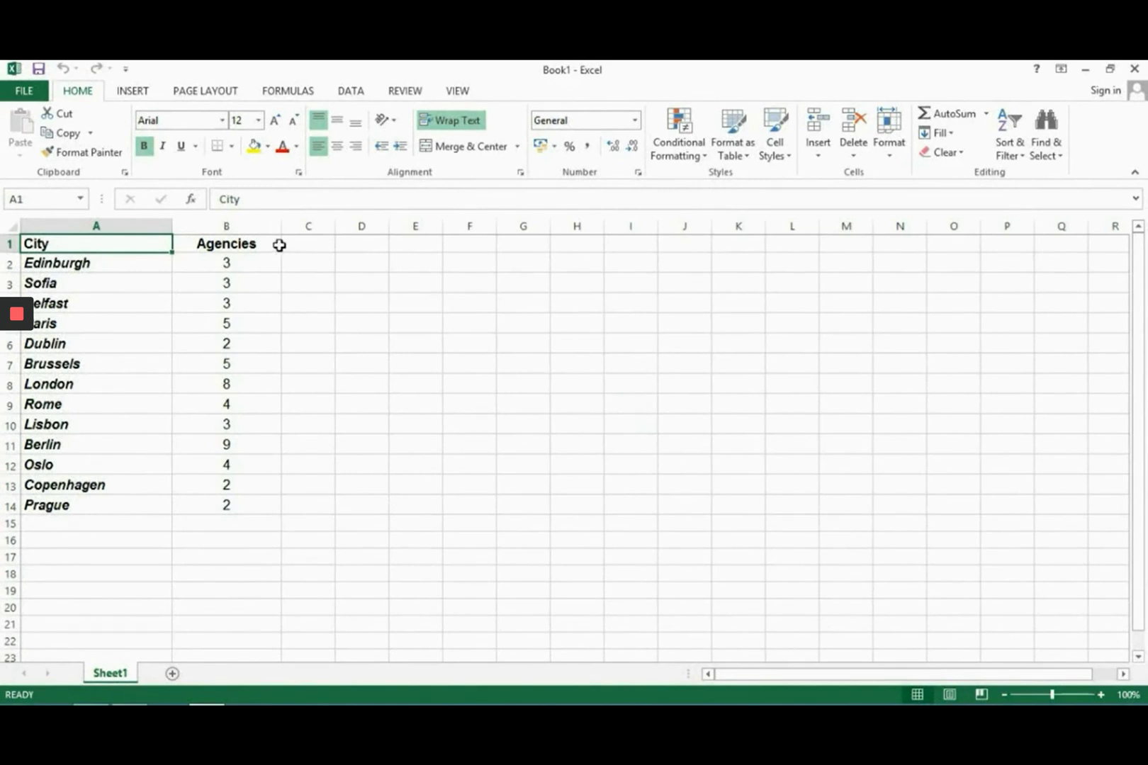
Step: Examine the save locations offered for the unsaved City and Agencies workbook, returning to the sheet each time without saving
click(39, 71)
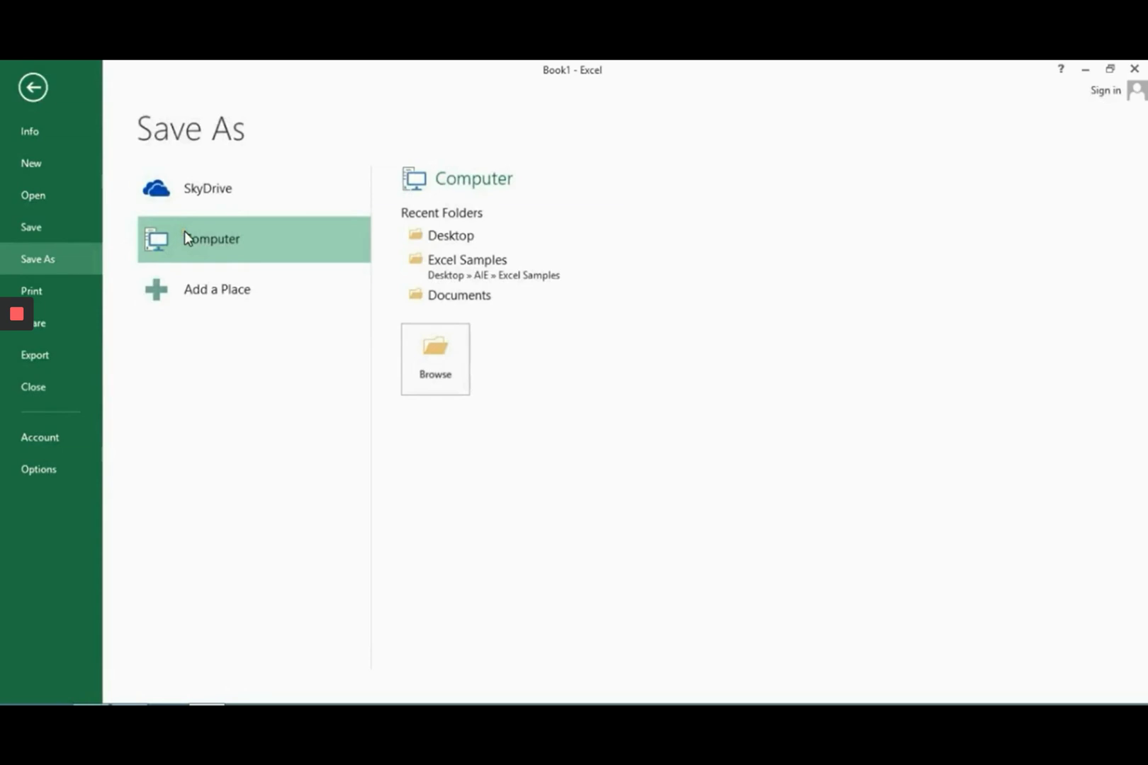
click(35, 85)
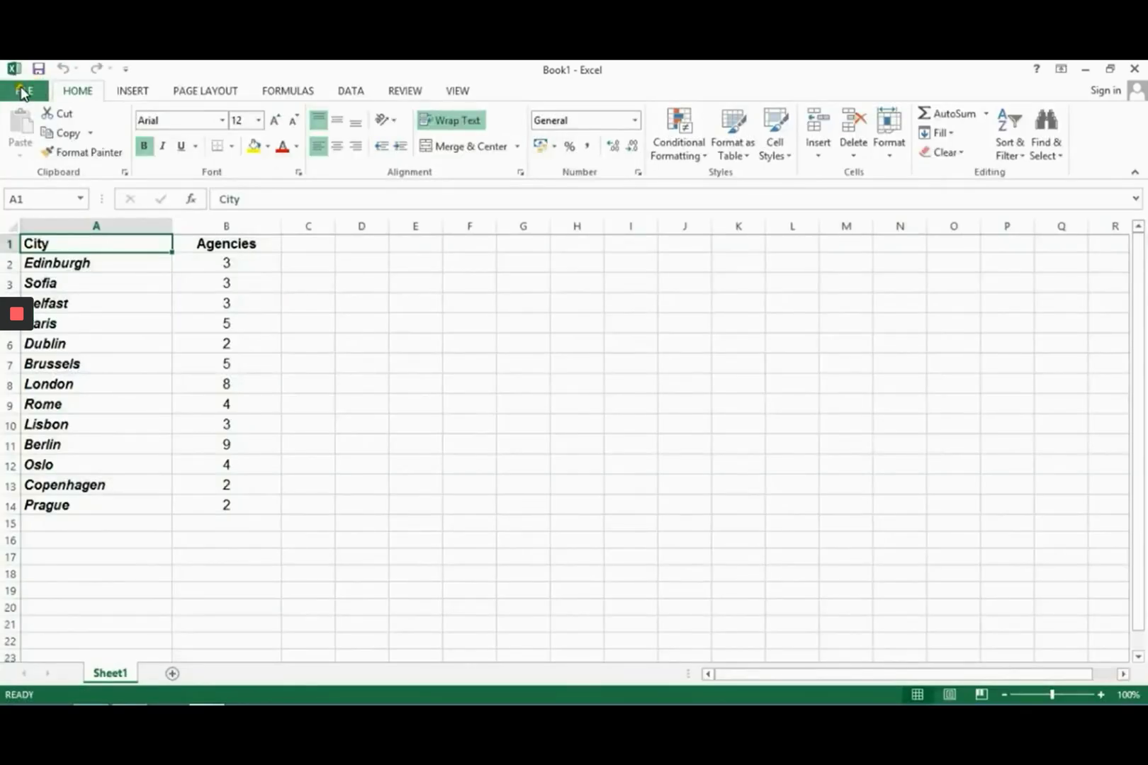
click(23, 91)
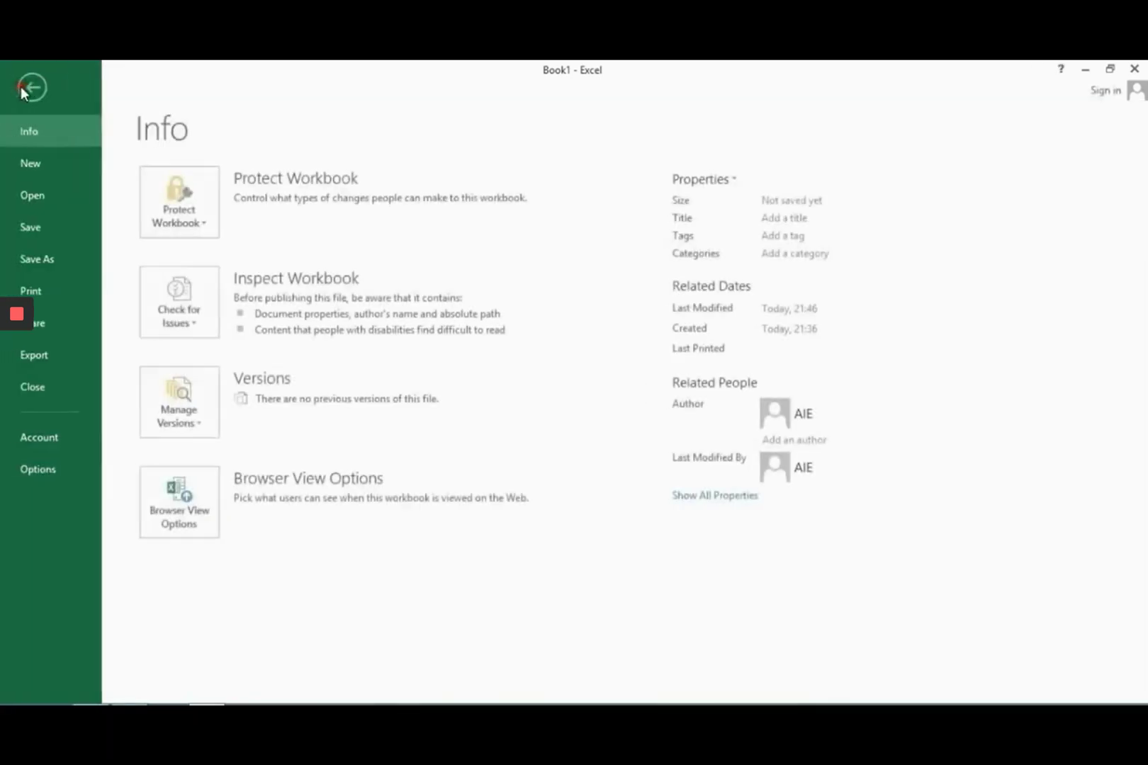
click(26, 227)
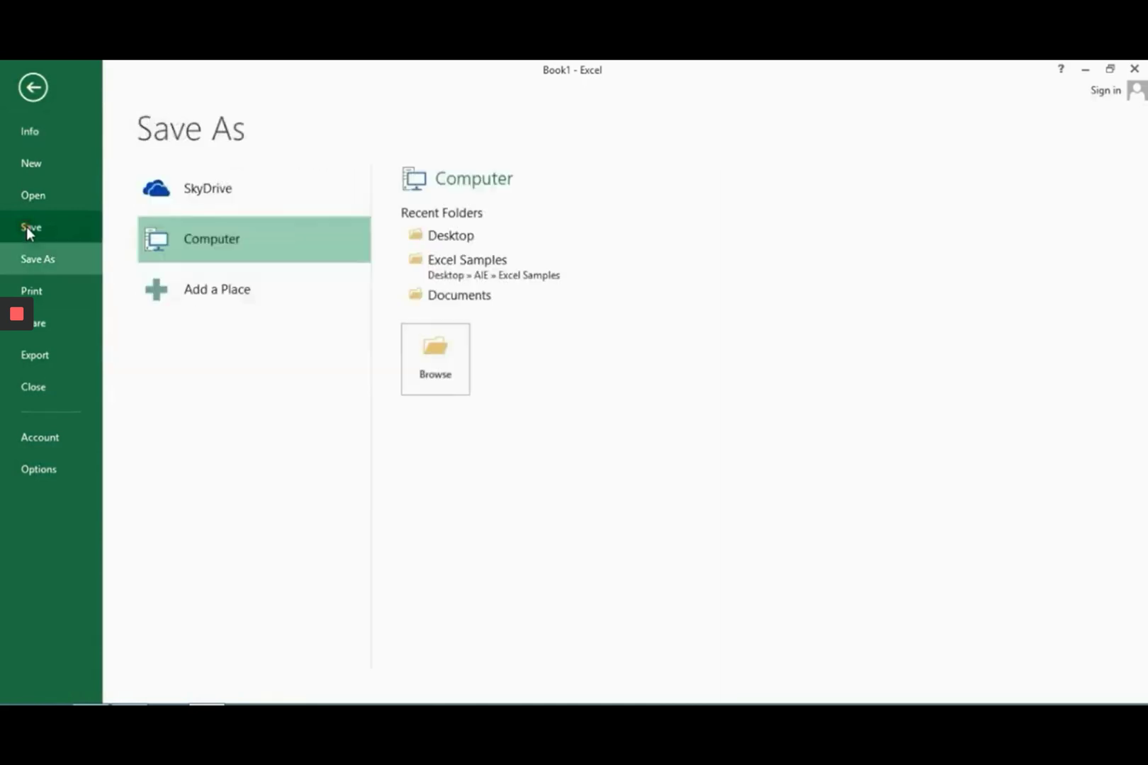
click(30, 85)
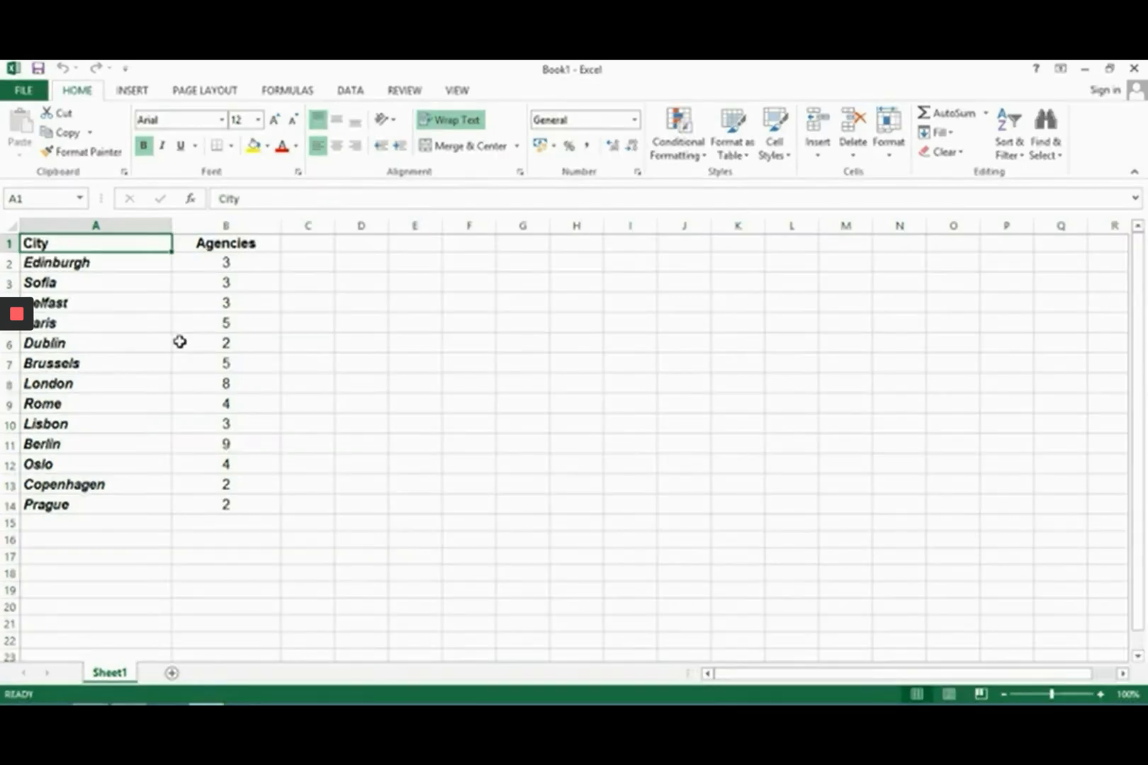
key(ctrl+s)
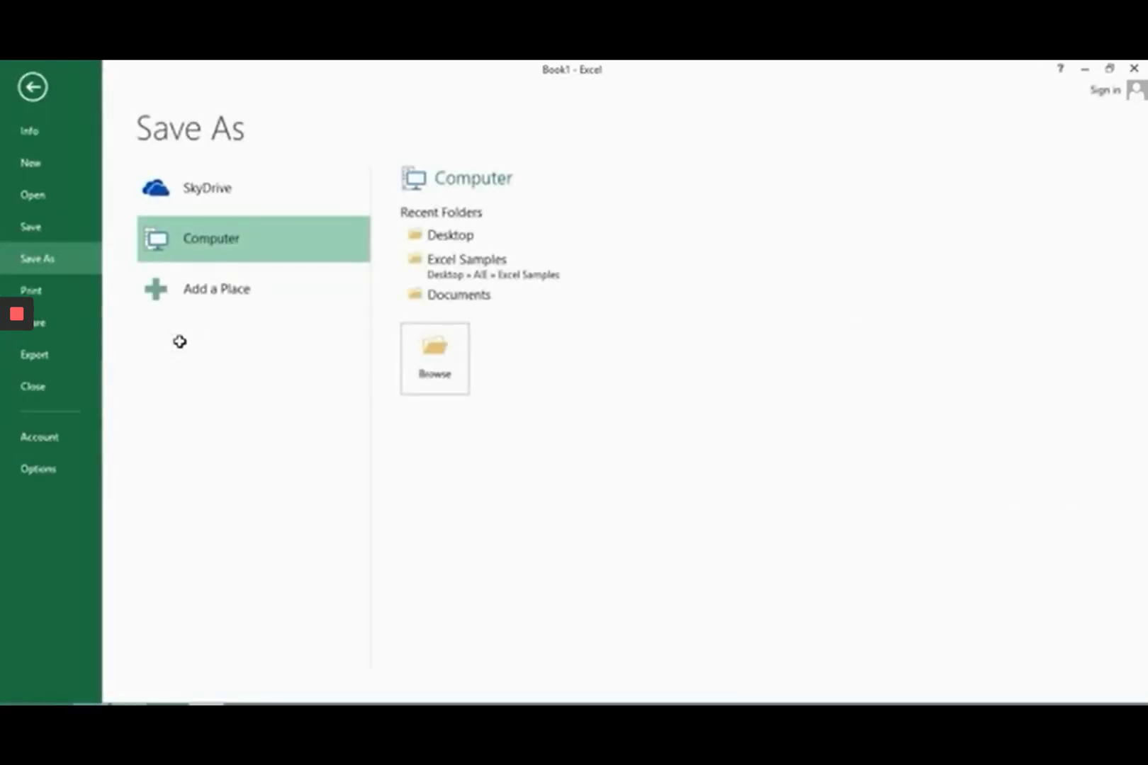
click(31, 88)
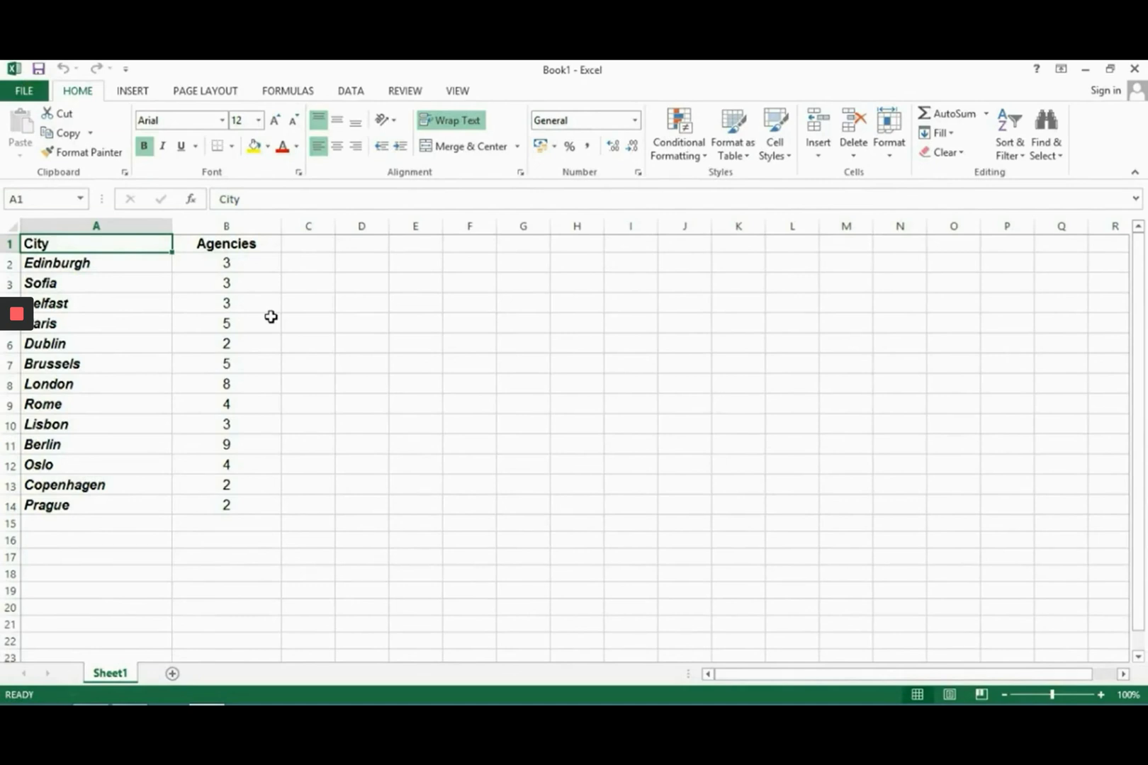
key(F12)
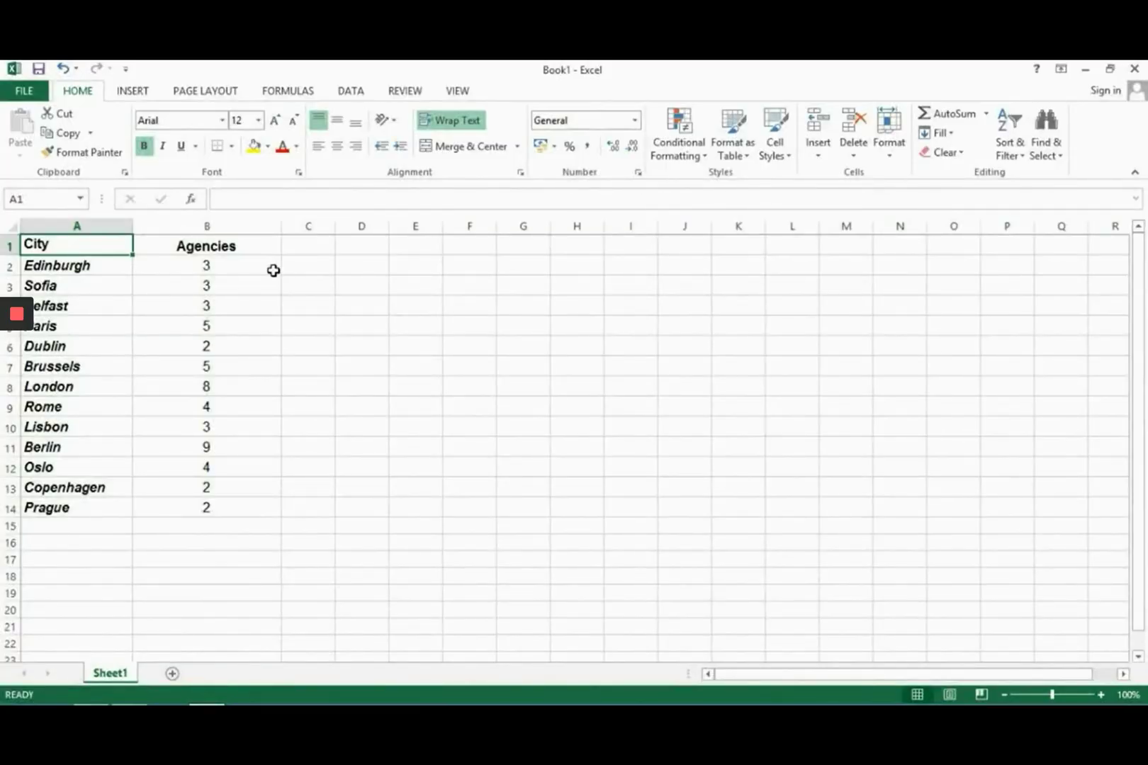
Step: Start saving the City and Agencies workbook for the first time and choose the computer's Desktop as its location
click(24, 91)
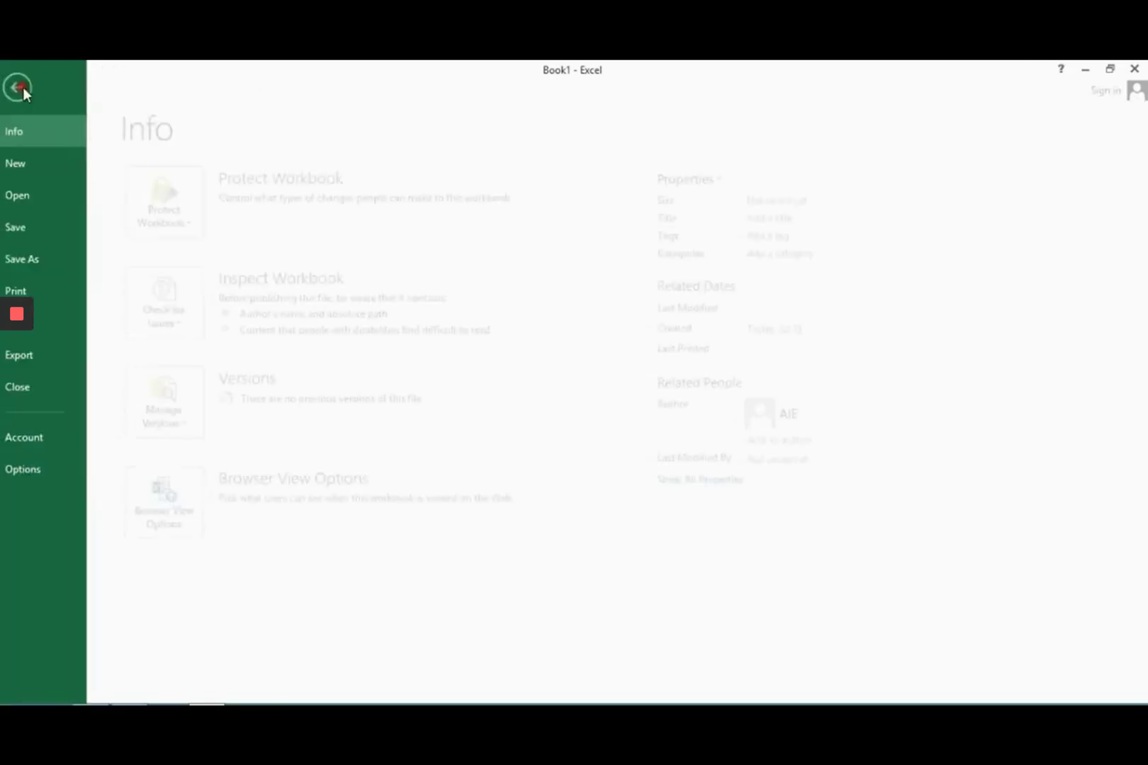
click(31, 225)
click(257, 236)
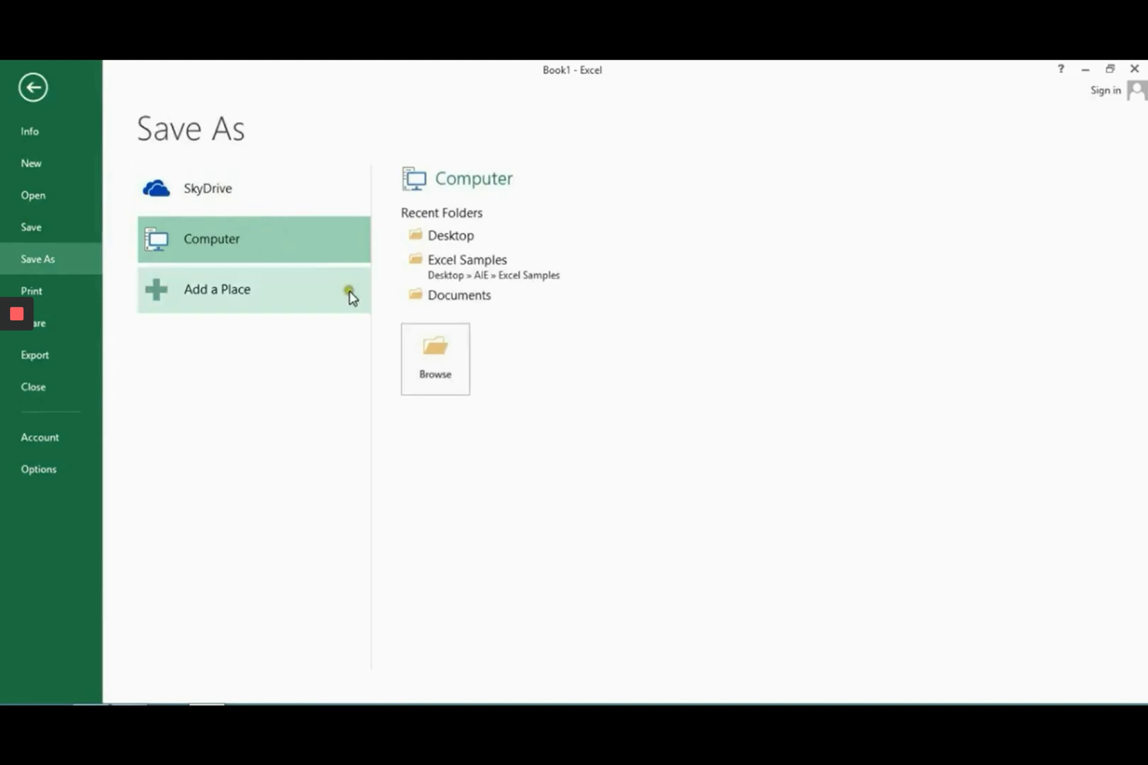
click(435, 353)
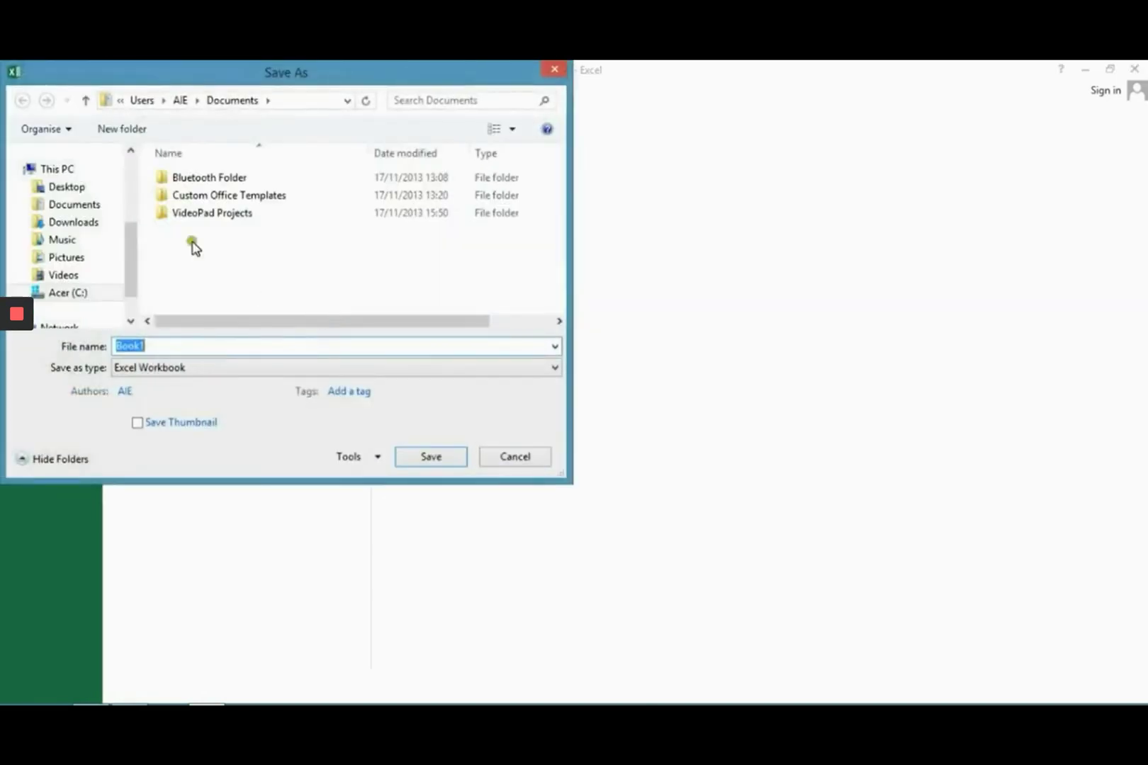
click(71, 186)
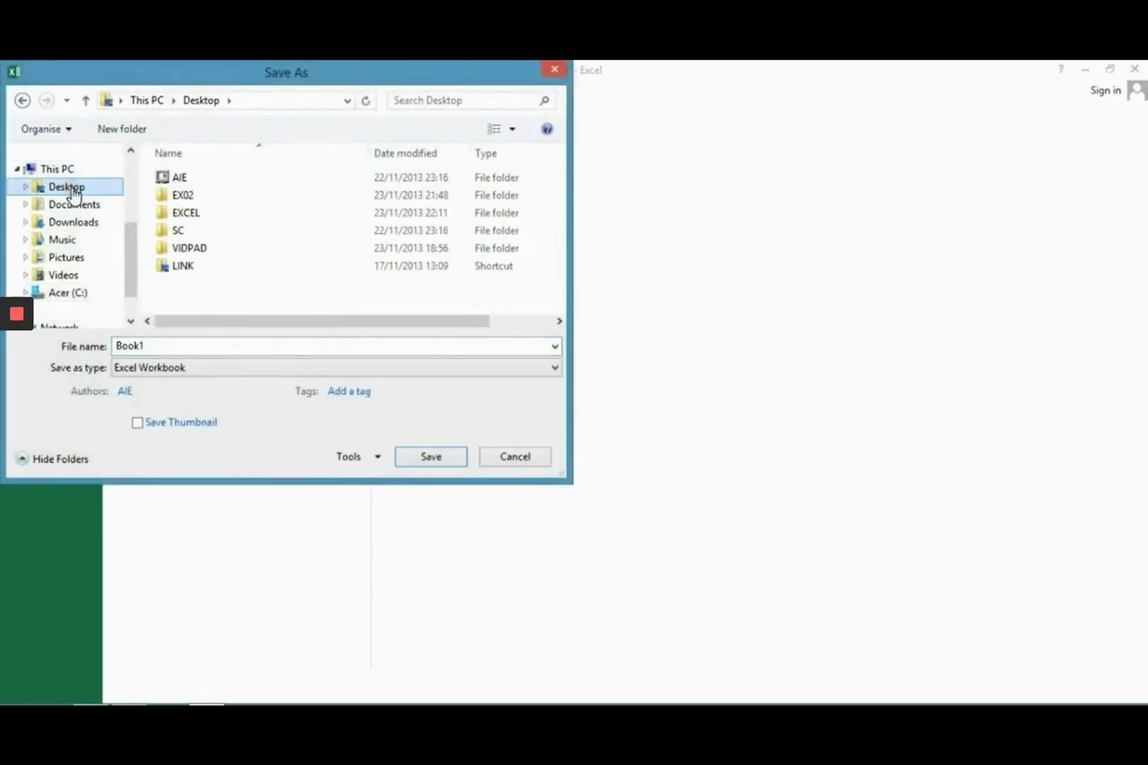
Step: Name the file Agencies, set its type to Excel Workbook, and save it
double_click(160, 347)
text(A)
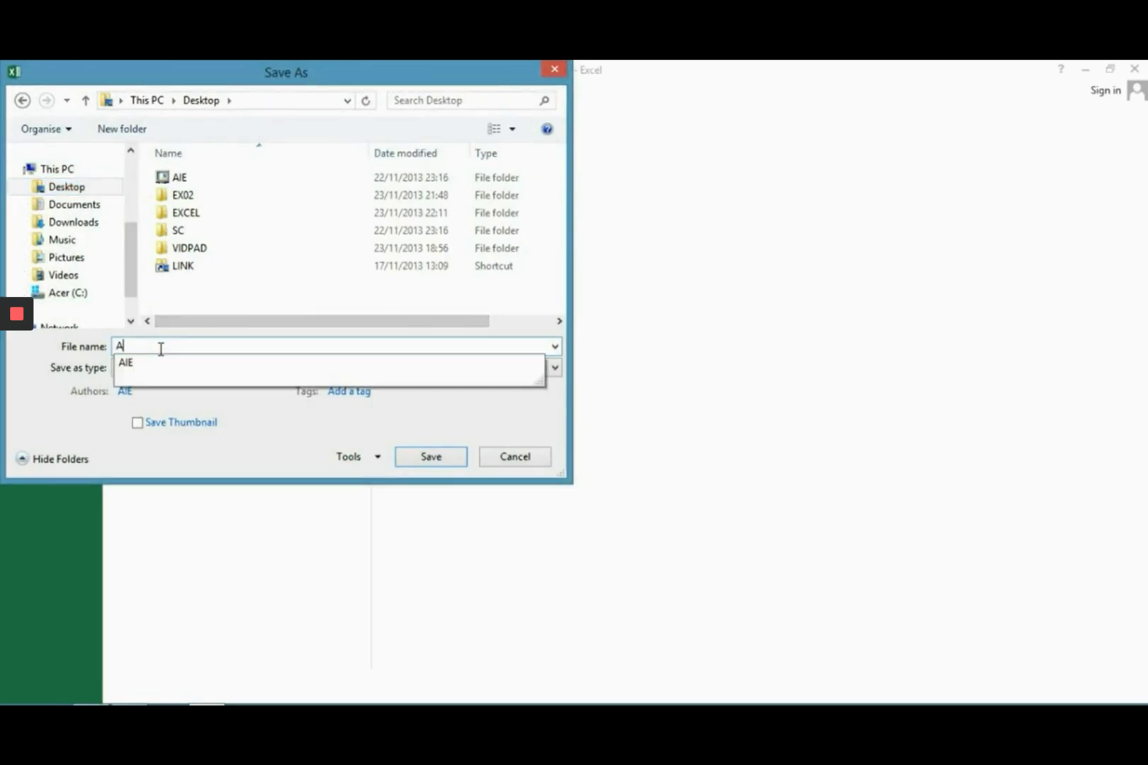
text(genc)
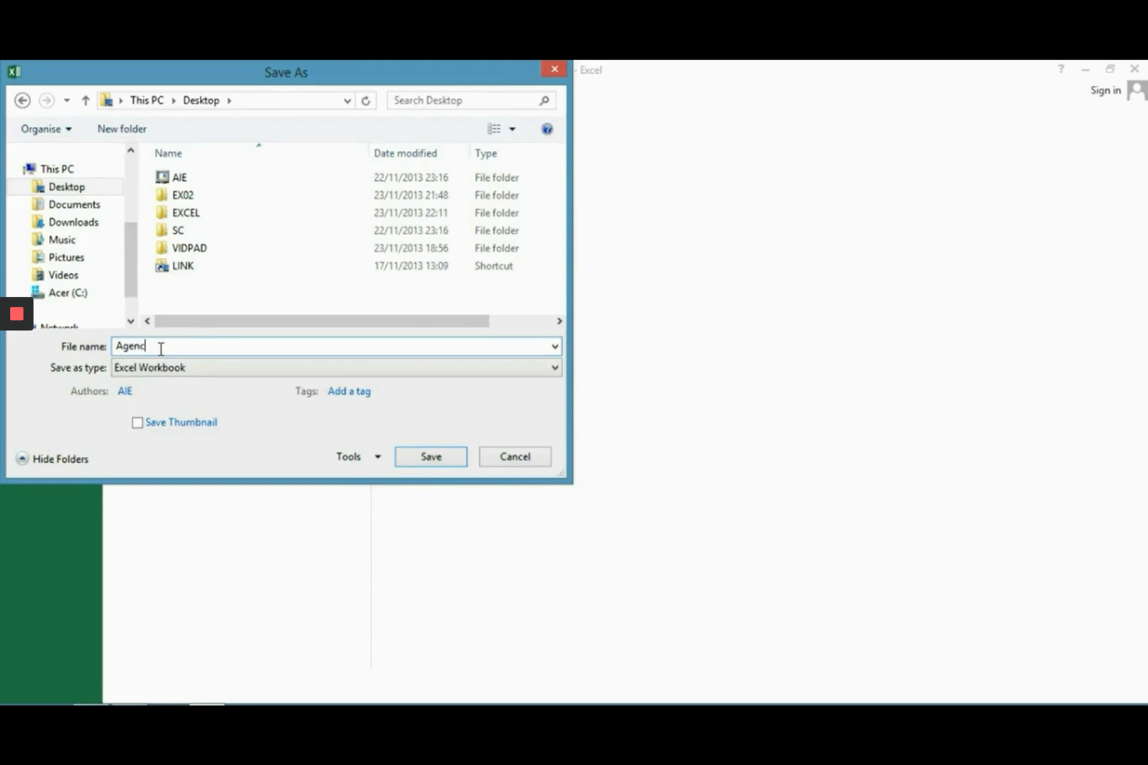
text(ies)
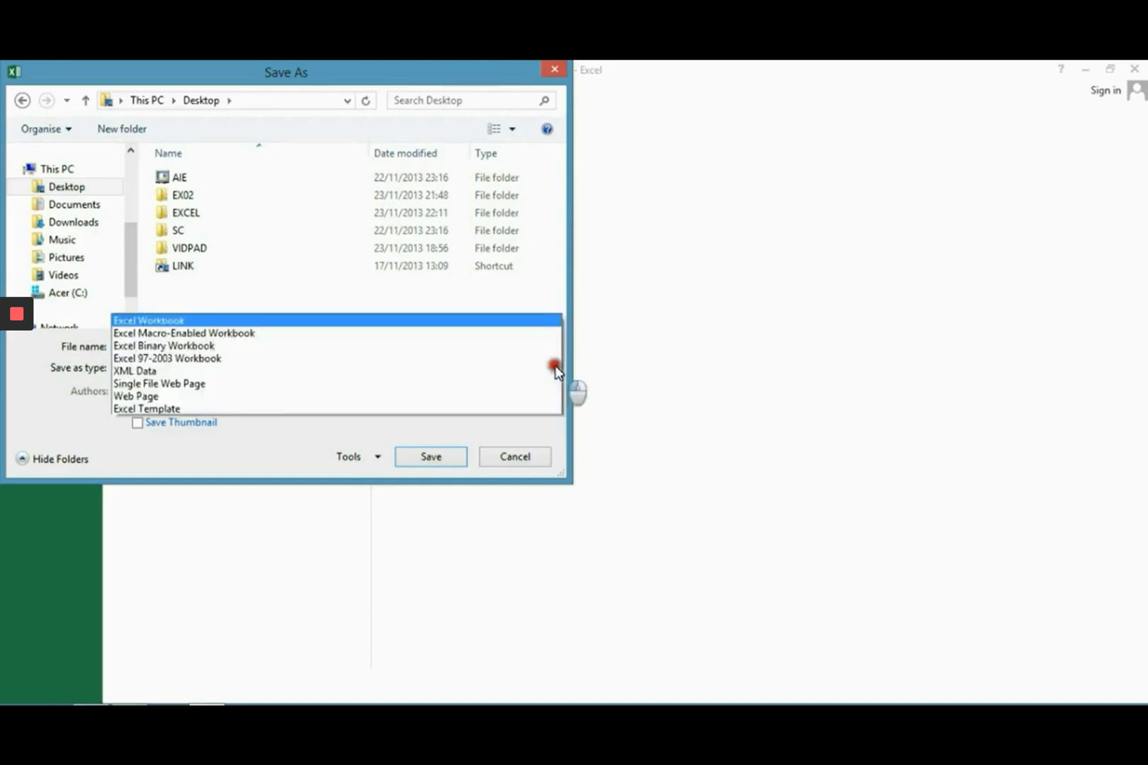
click(554, 368)
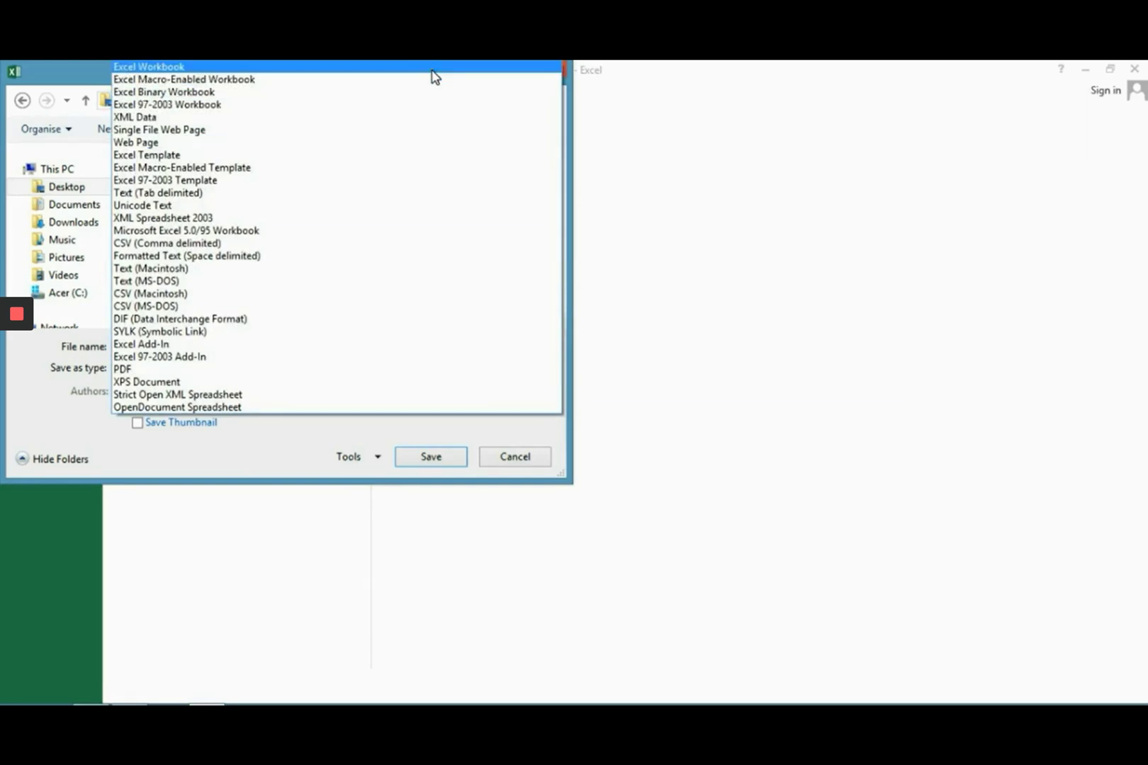
click(431, 68)
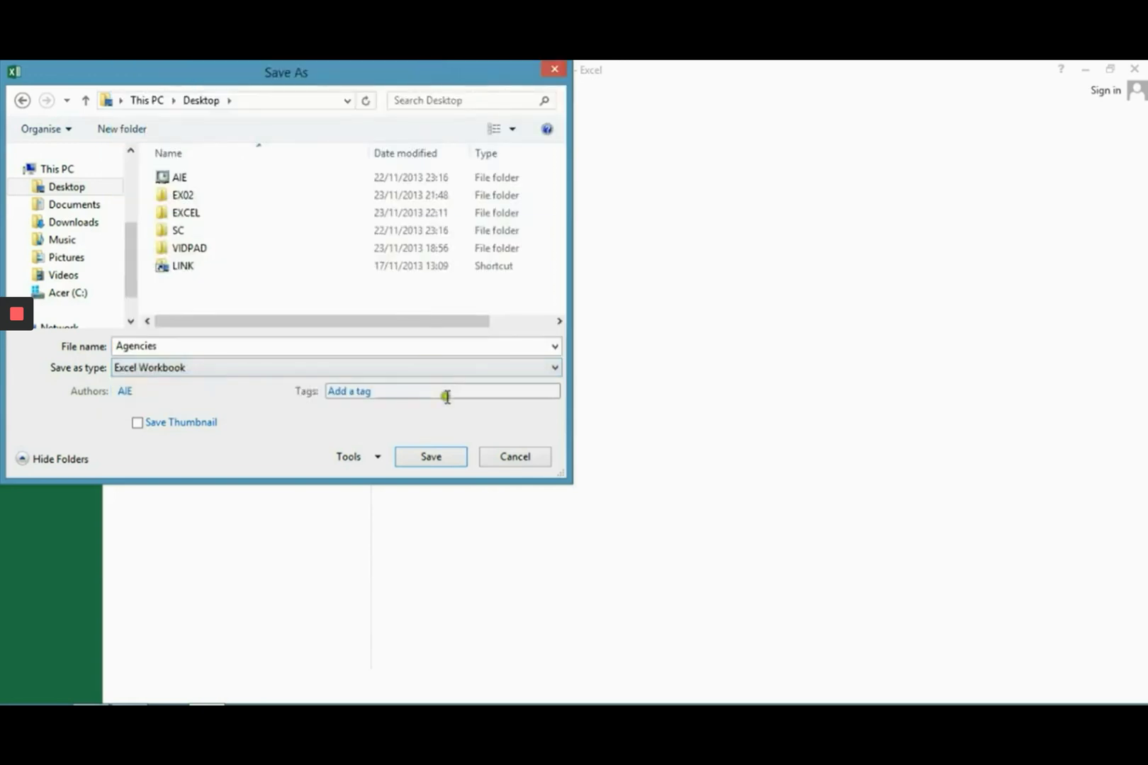
click(437, 461)
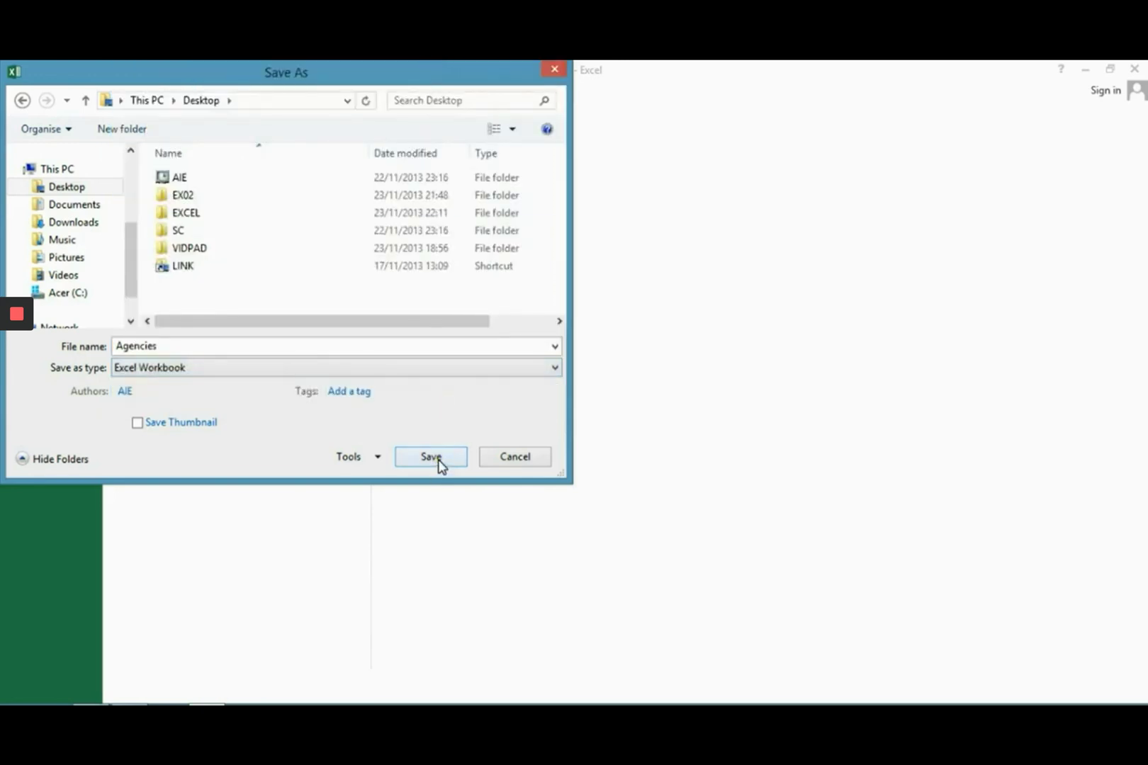
click(438, 462)
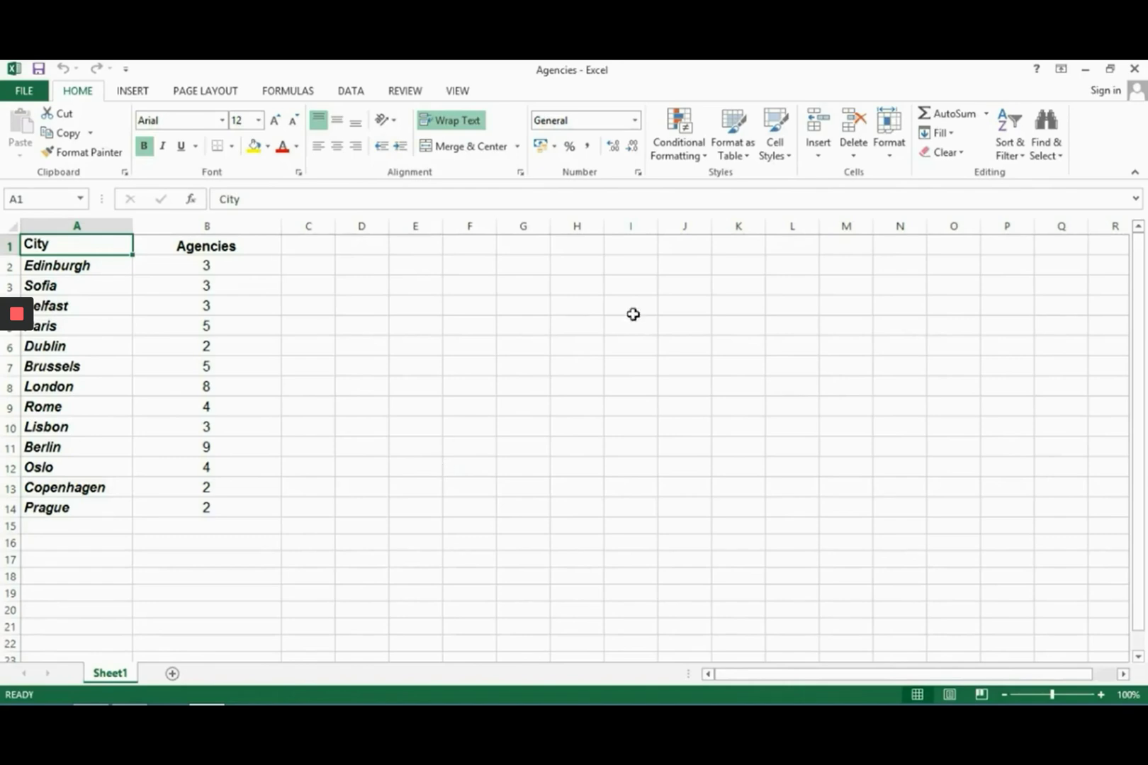
Step: Minimize the workbook window and check the saved Agencies file on the Desktop
click(1082, 69)
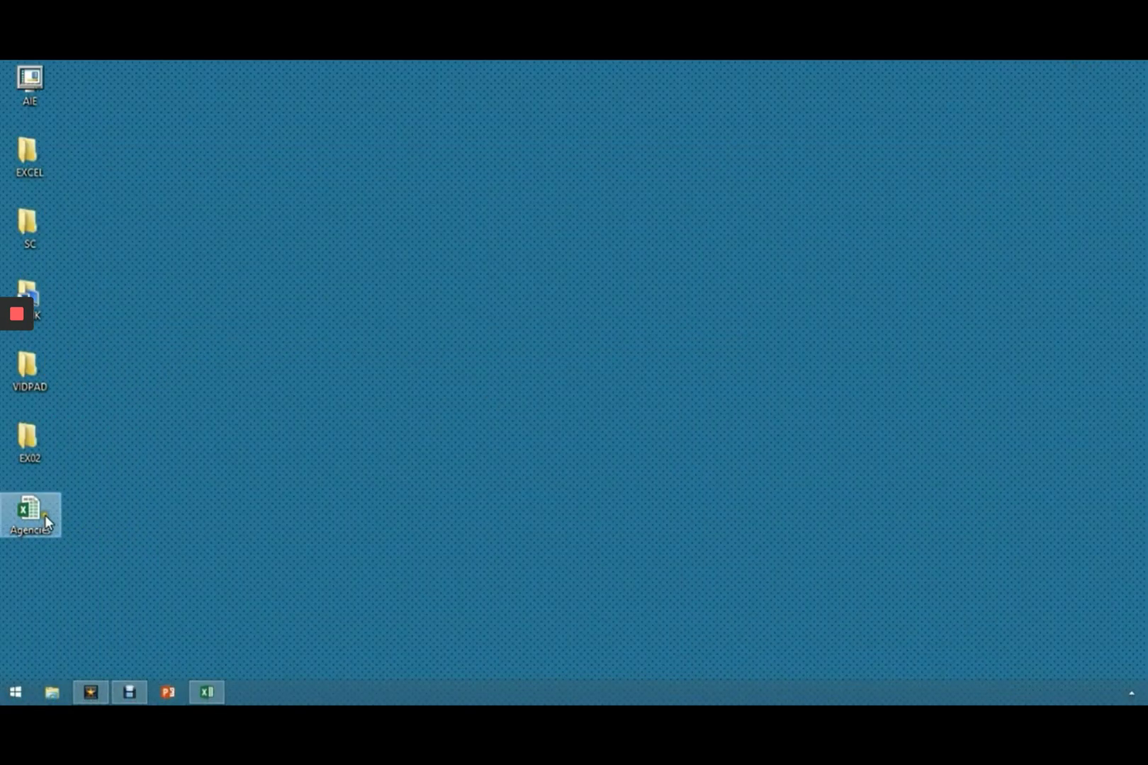
drag(44, 514, 340, 365)
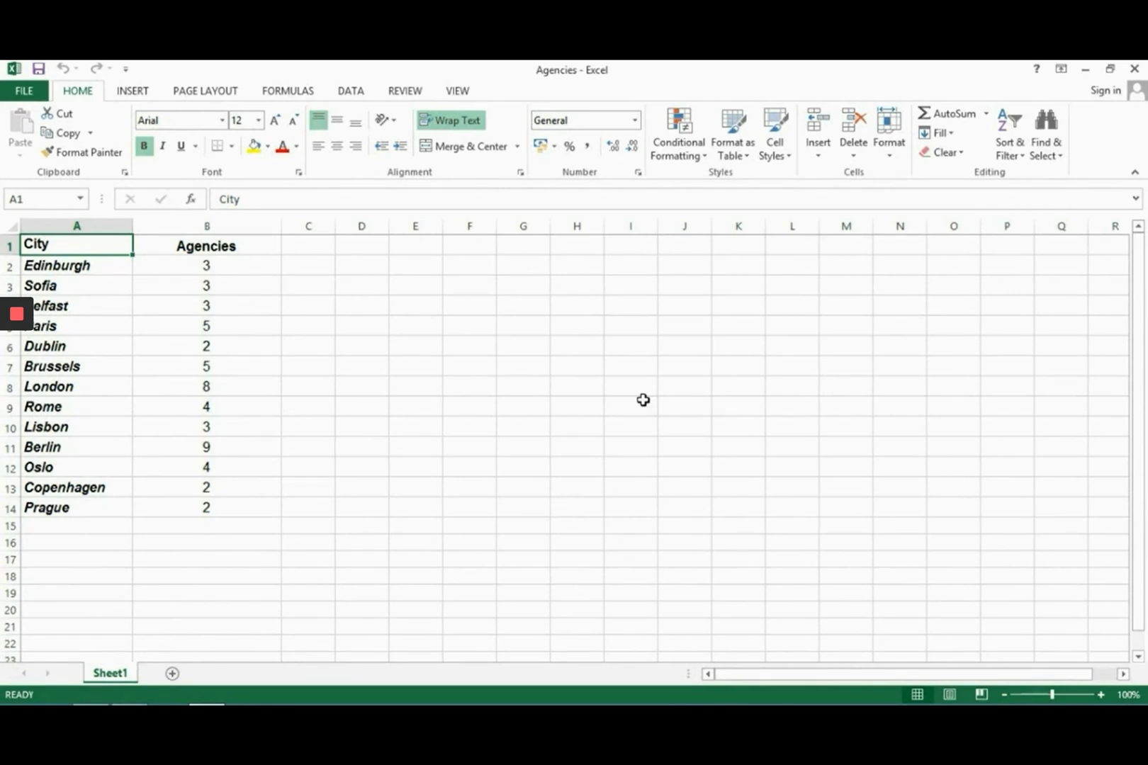
Step: Examine Excel's save options, including the AutoRecover file location, and leave the settings as they are
click(25, 90)
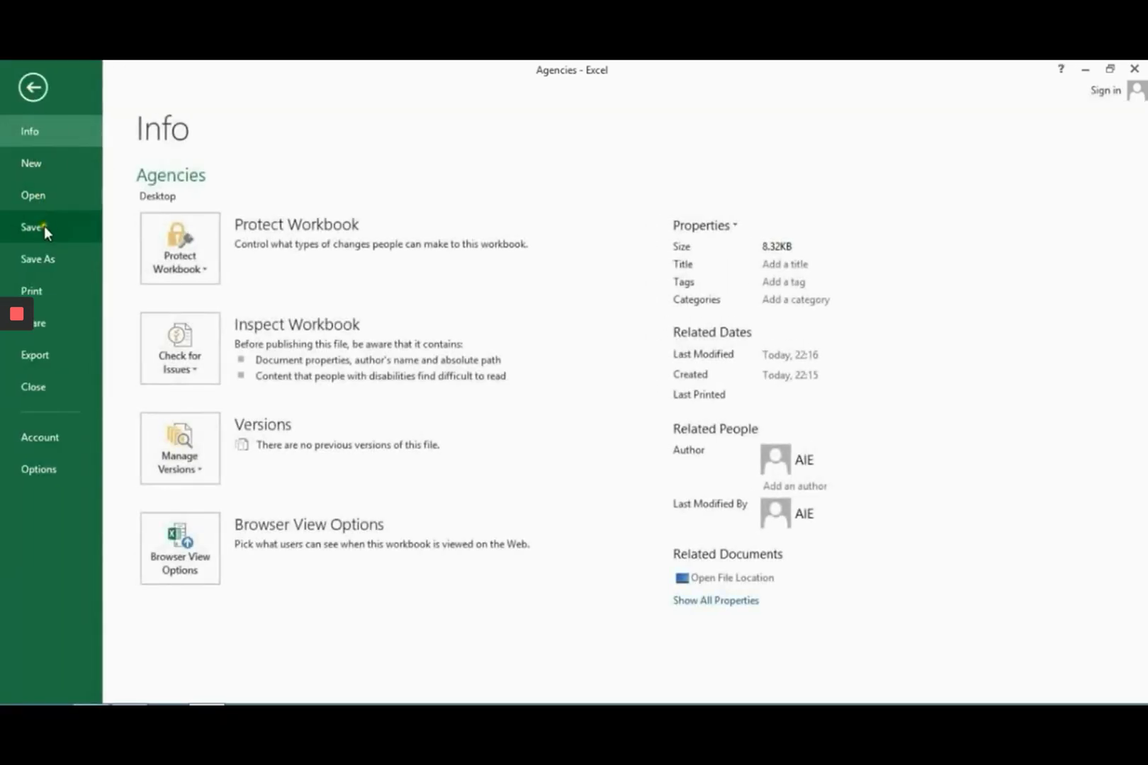
click(38, 469)
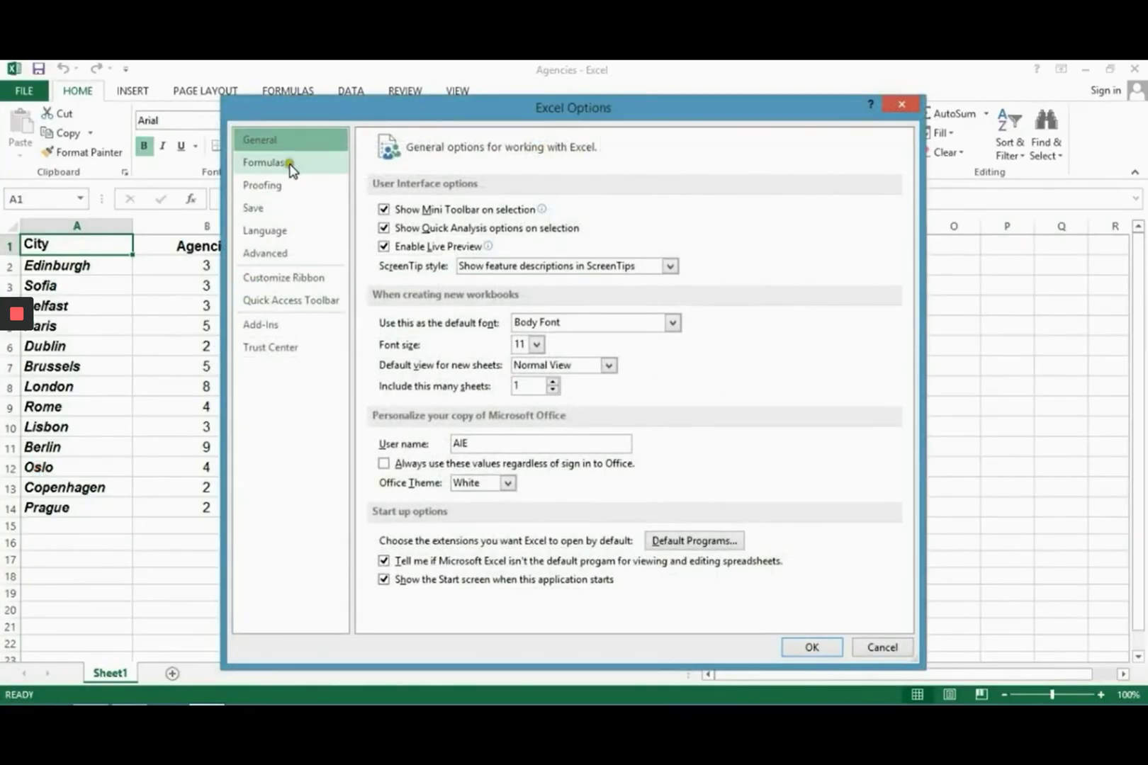
click(273, 186)
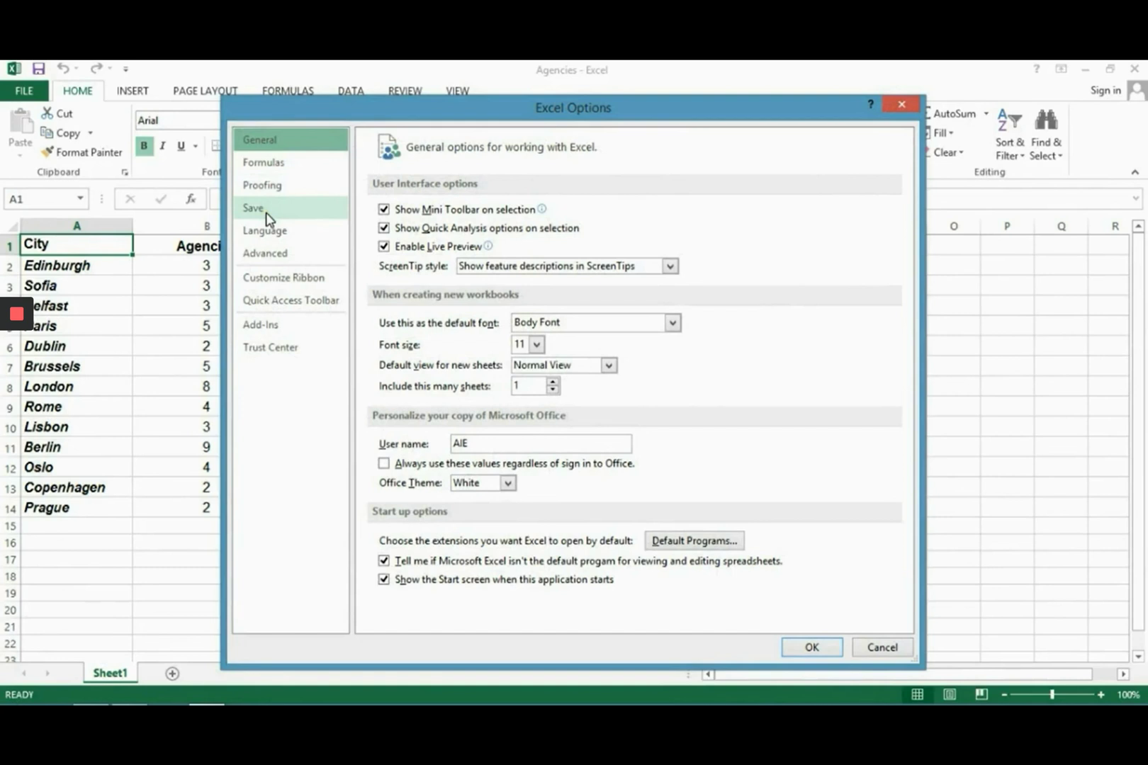
click(266, 212)
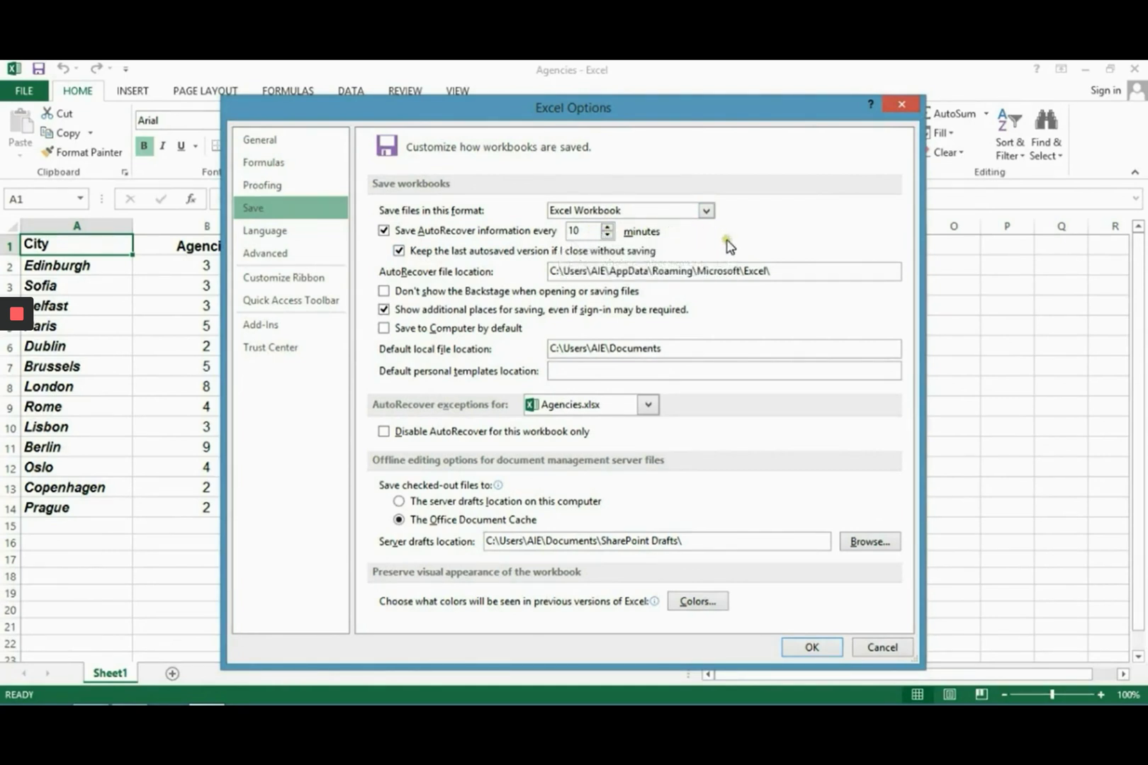
click(781, 269)
drag(782, 269, 519, 272)
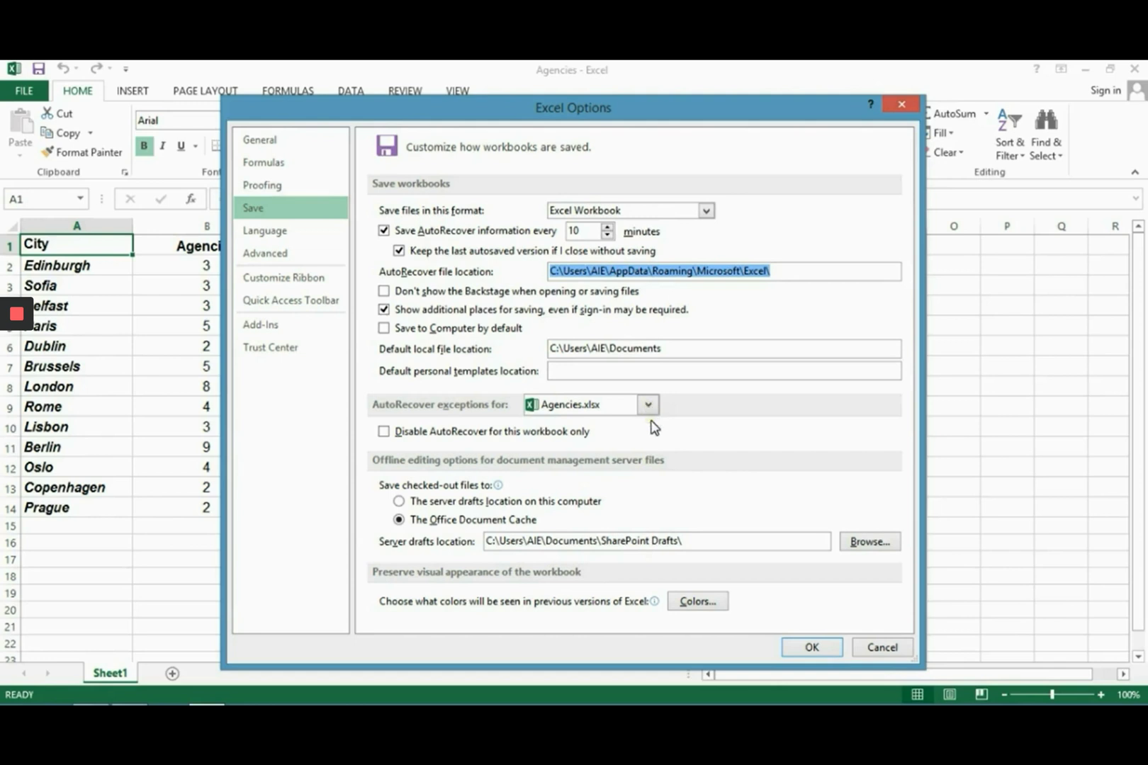
click(810, 647)
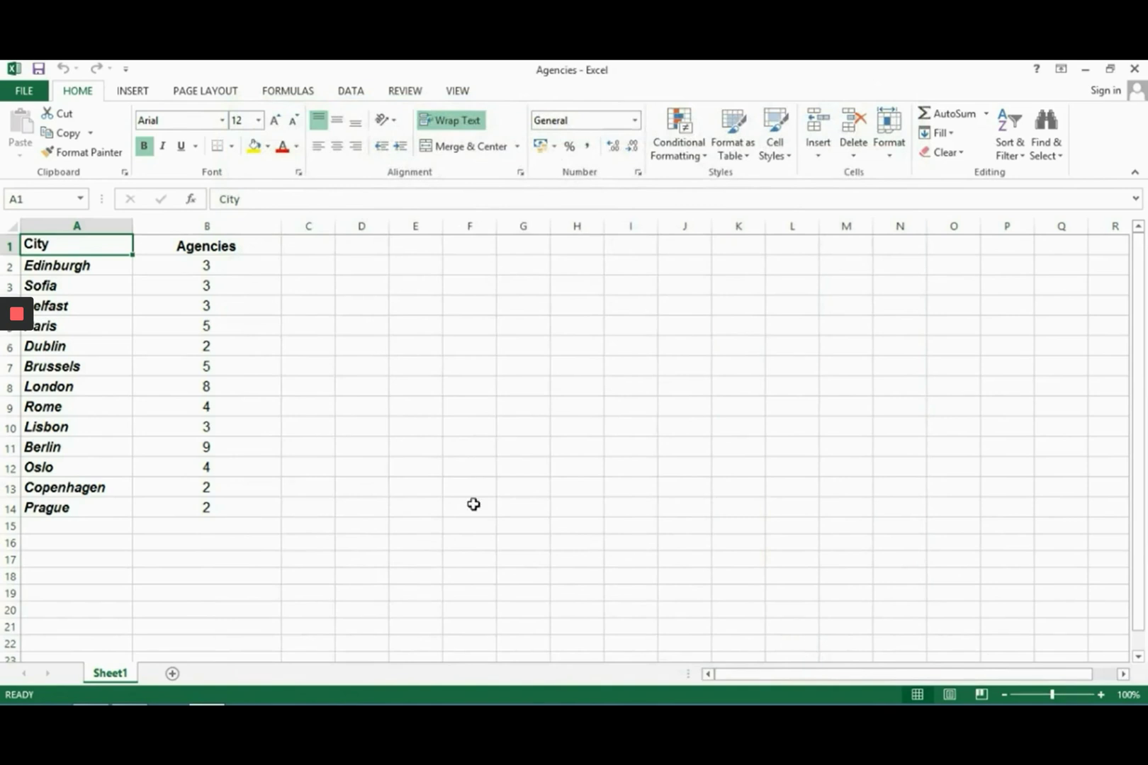
Step: Save the Agencies workbook and close Excel, accepting the offer to save its changes
click(40, 70)
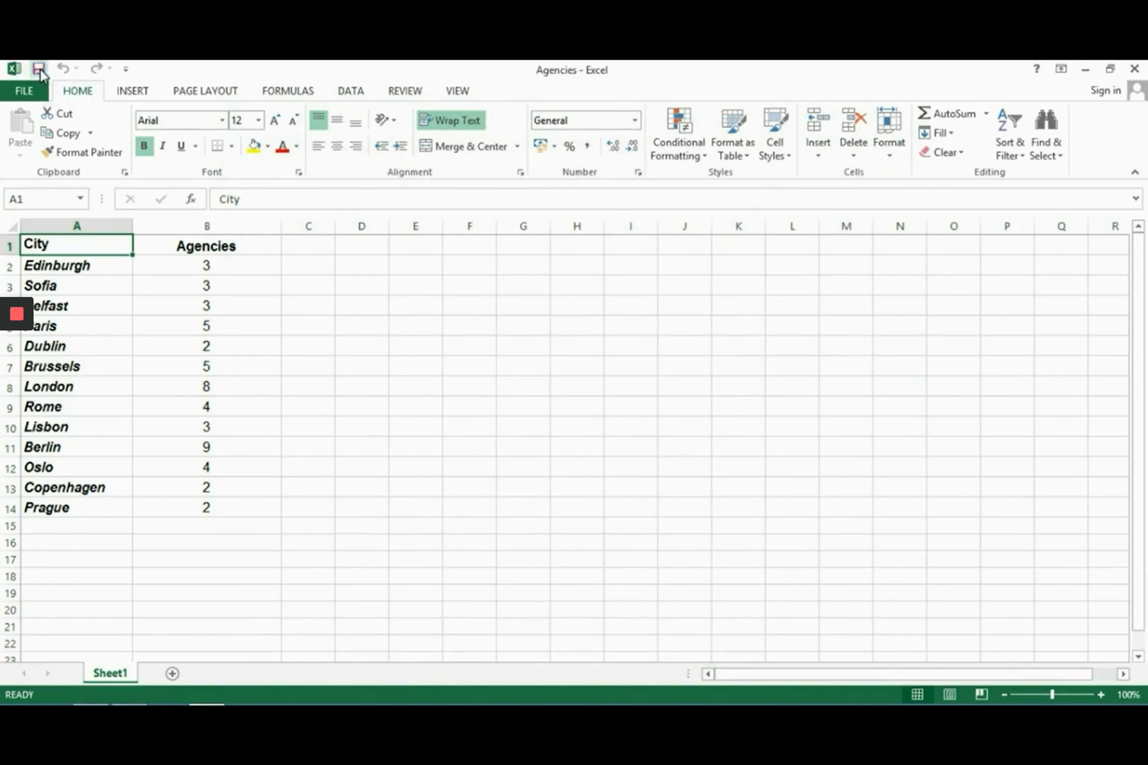
click(335, 338)
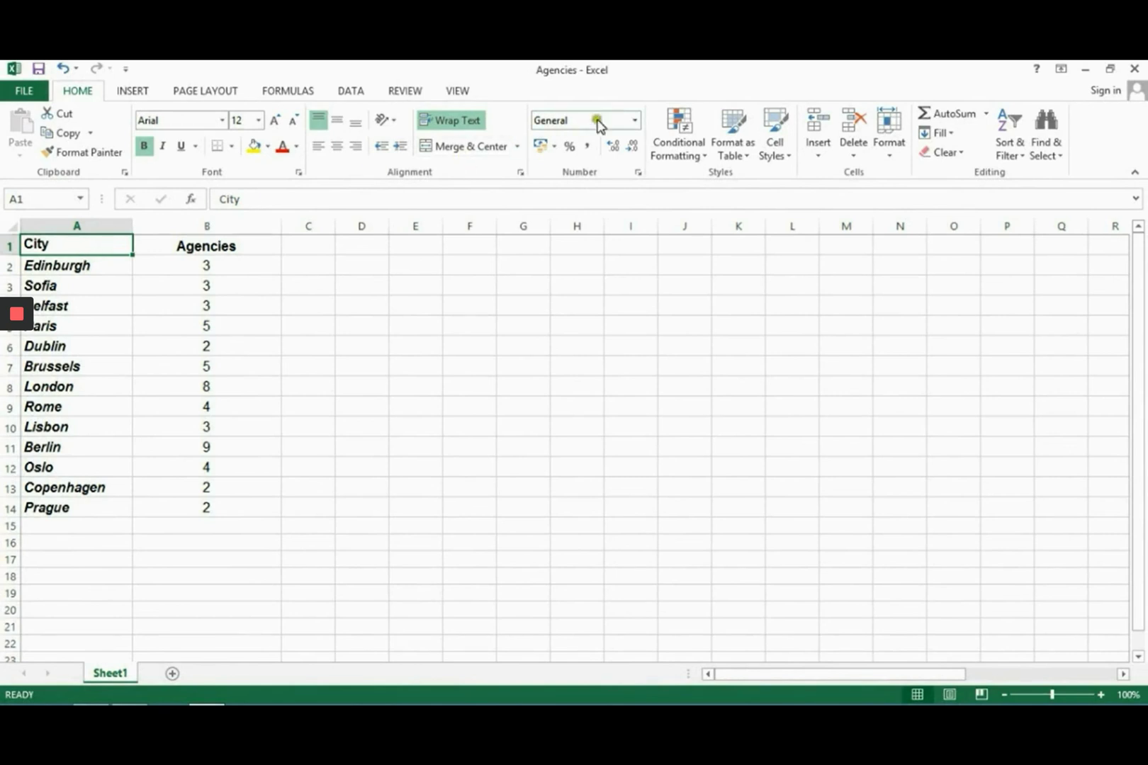
click(1134, 70)
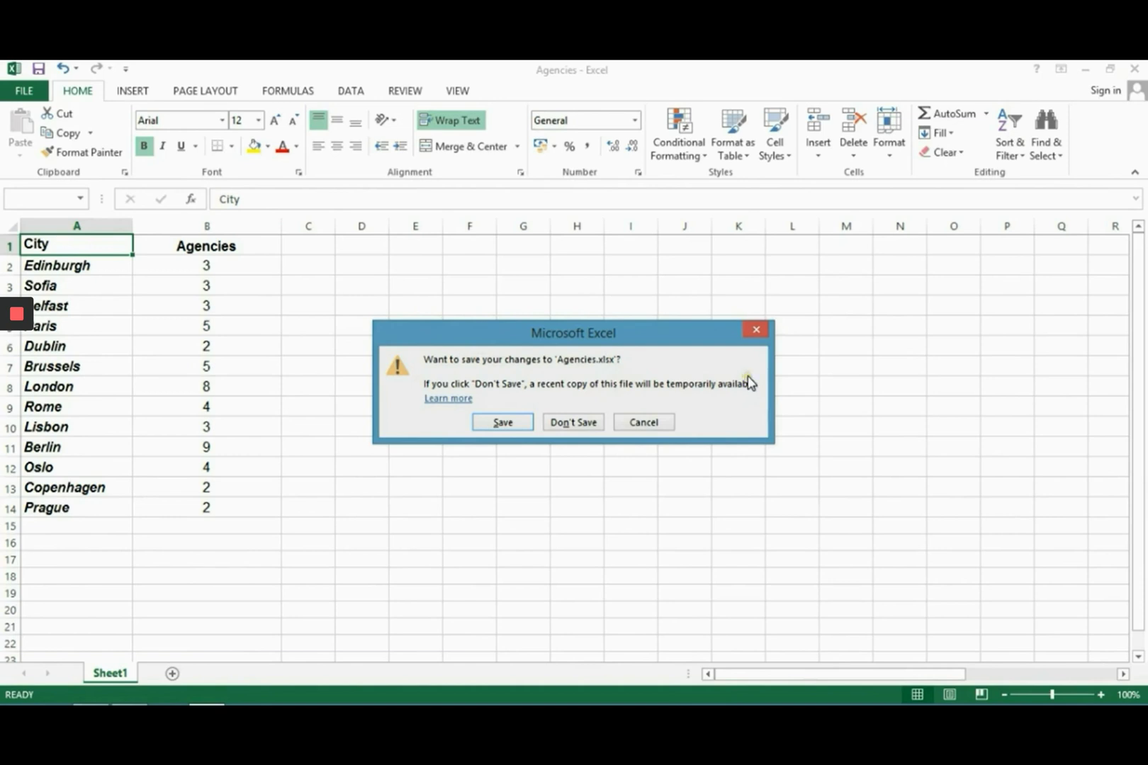
click(510, 423)
click(511, 422)
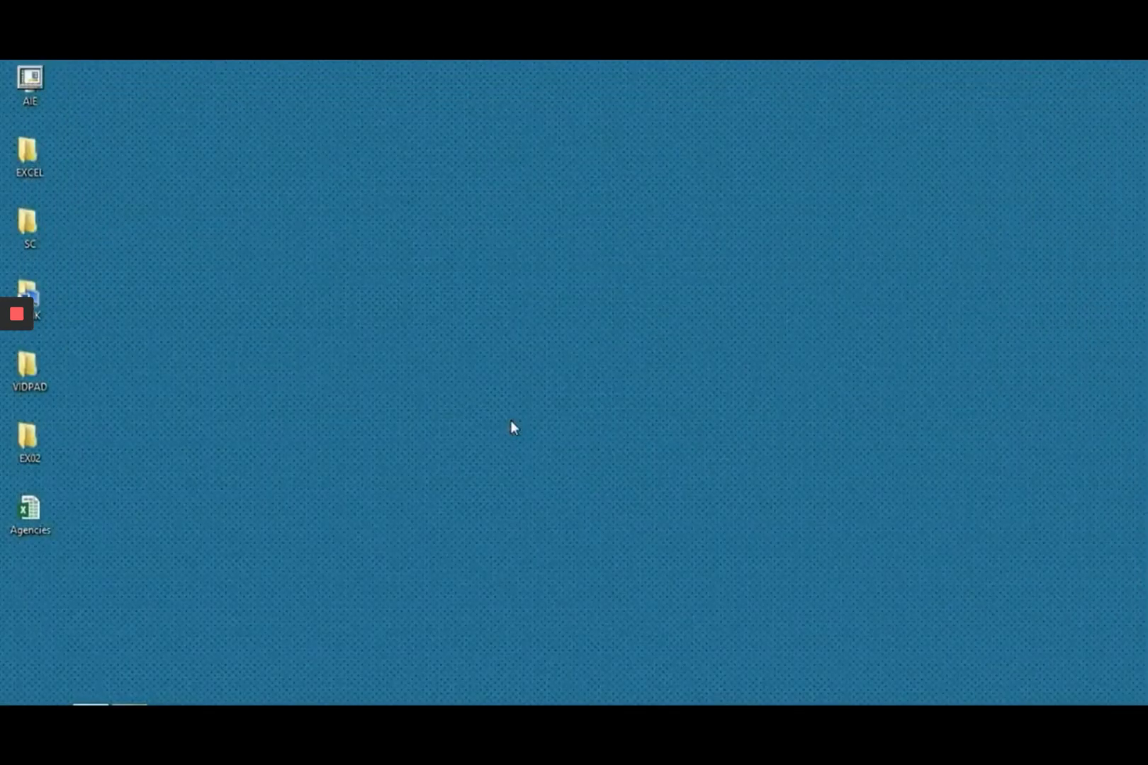
Step: Reopen the Agencies workbook from the Desktop and close only the workbook, leaving Excel running
double_click(34, 509)
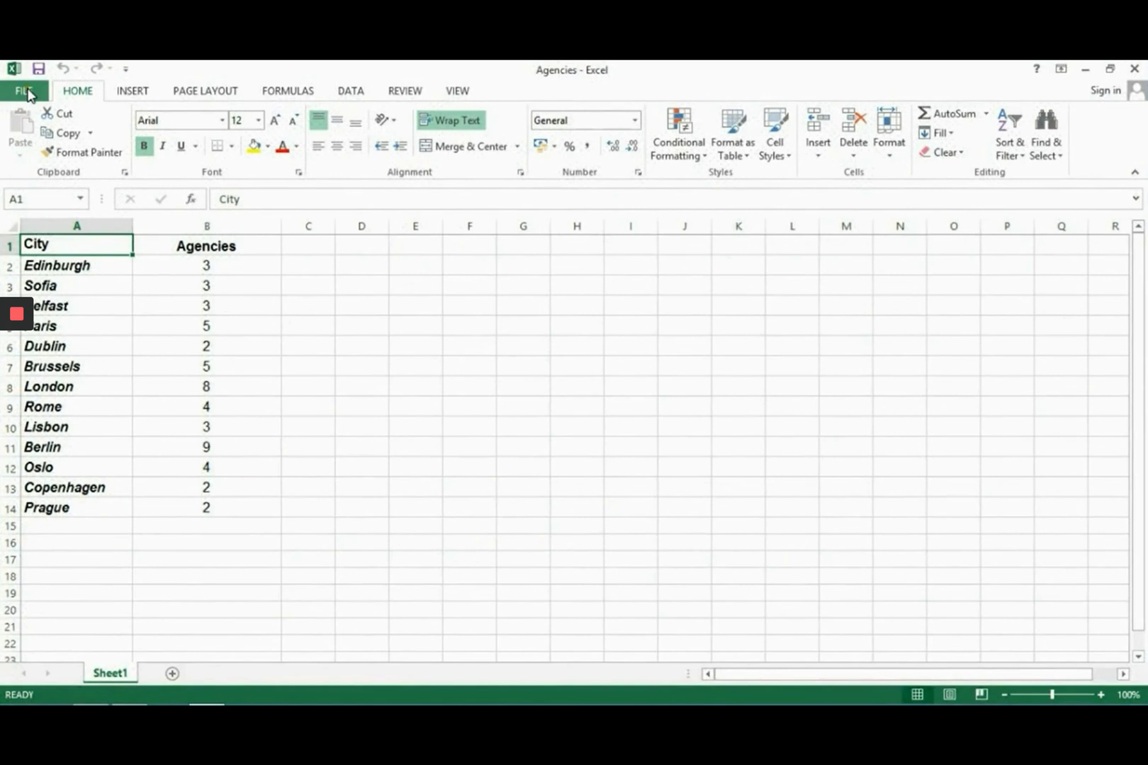
click(28, 92)
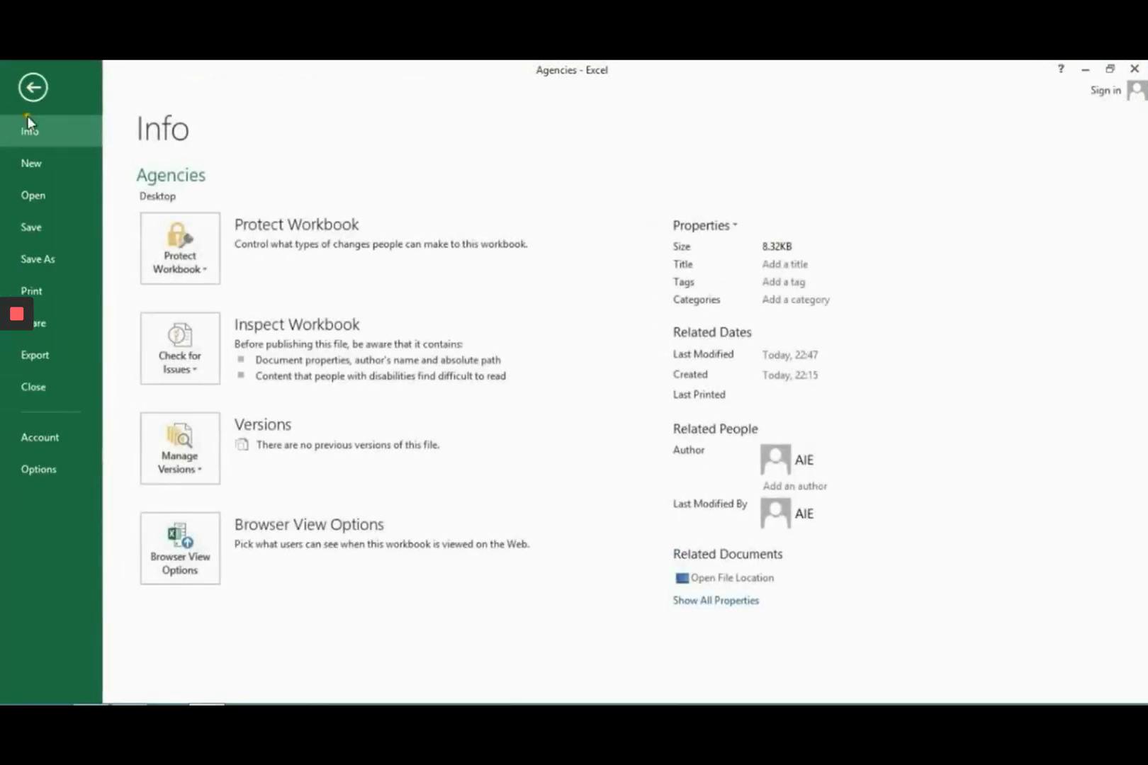
click(46, 383)
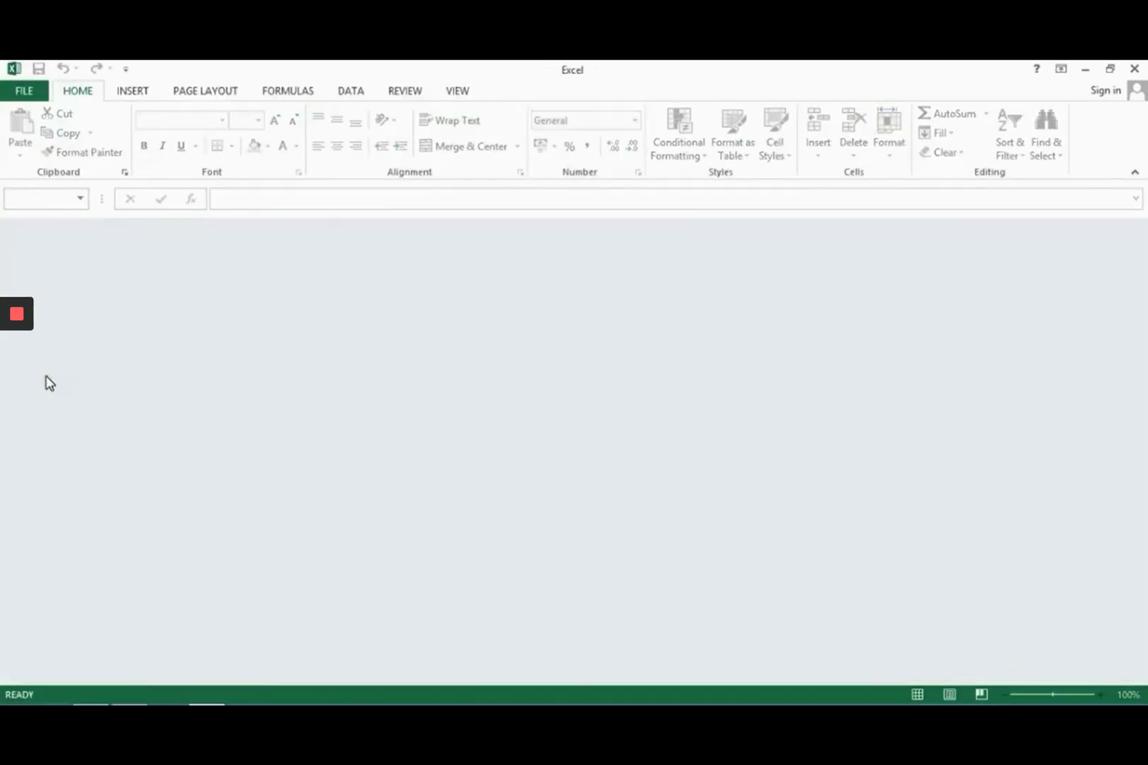
Step: Open Agencies from the recent workbooks and close the workbook together with Excel
click(24, 90)
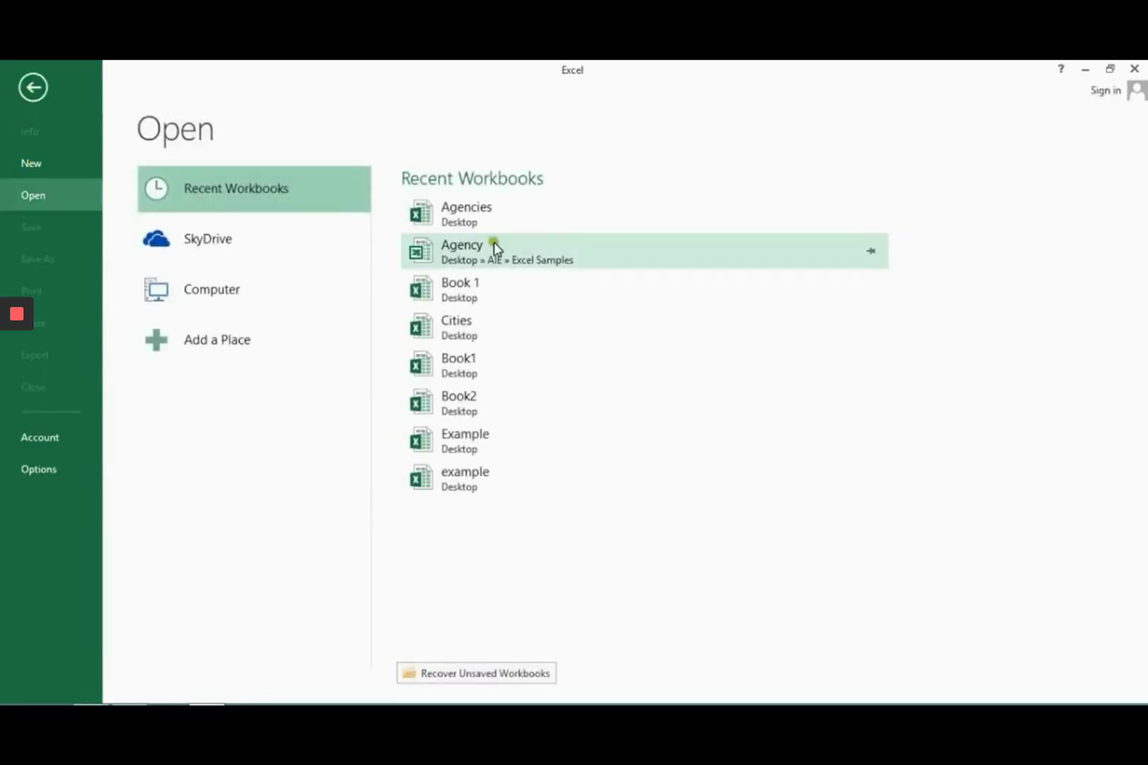
click(477, 206)
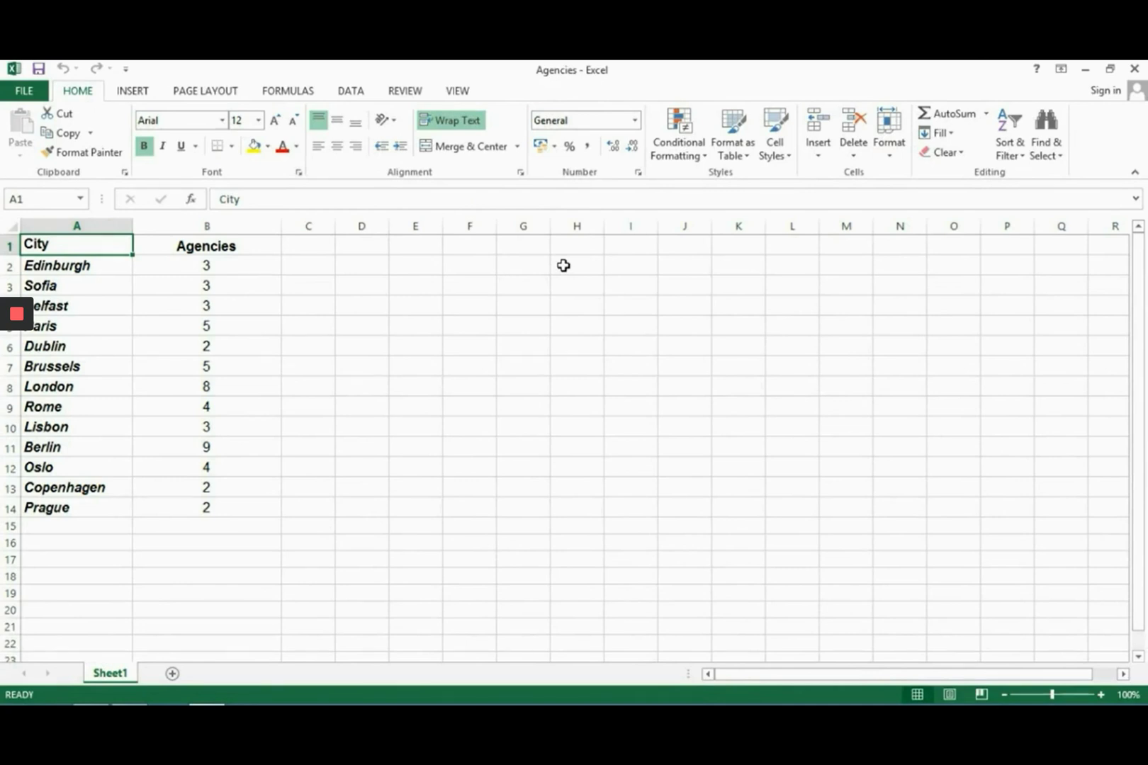
key(alt)
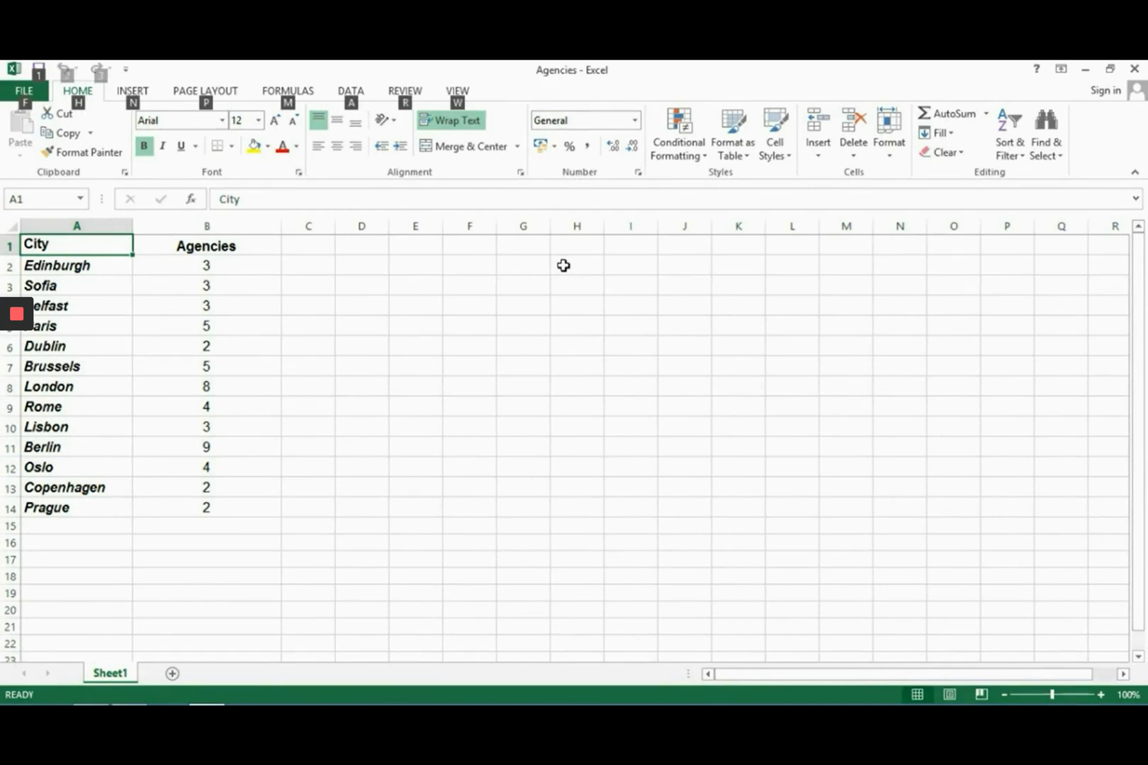
key(alt+F4)
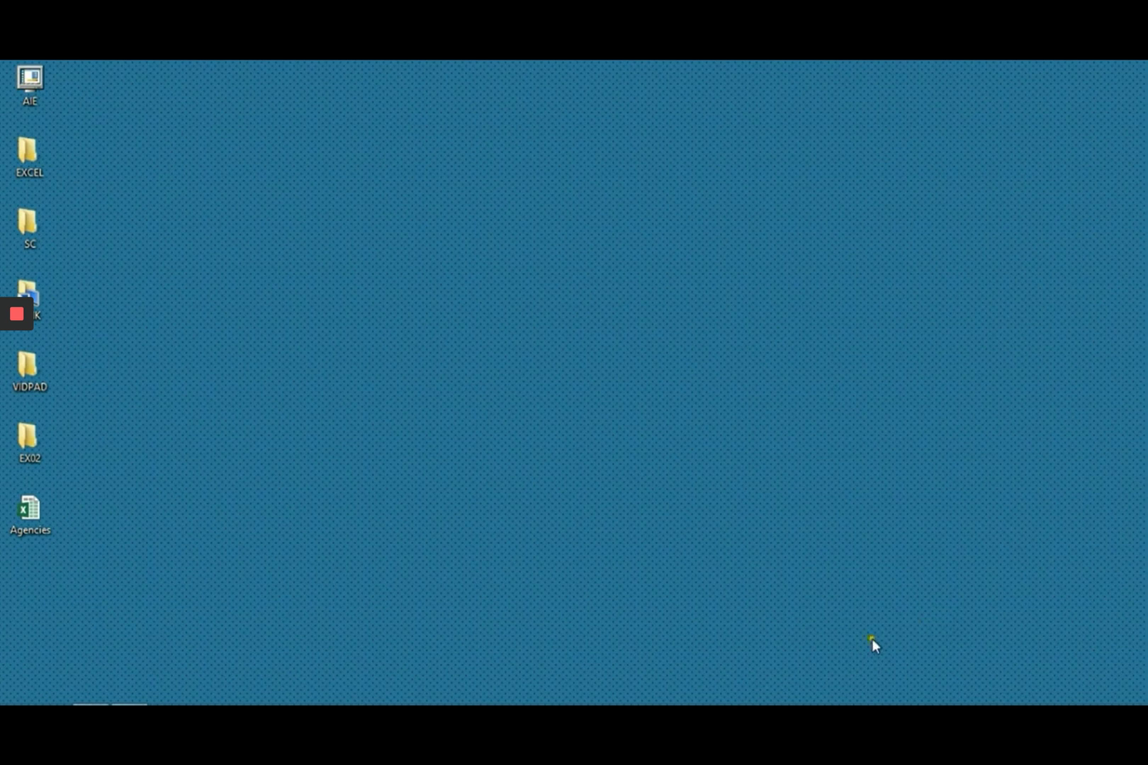
Step: Open the Agencies file from the Desktop again and close the workbook while keeping the Excel window open
double_click(25, 511)
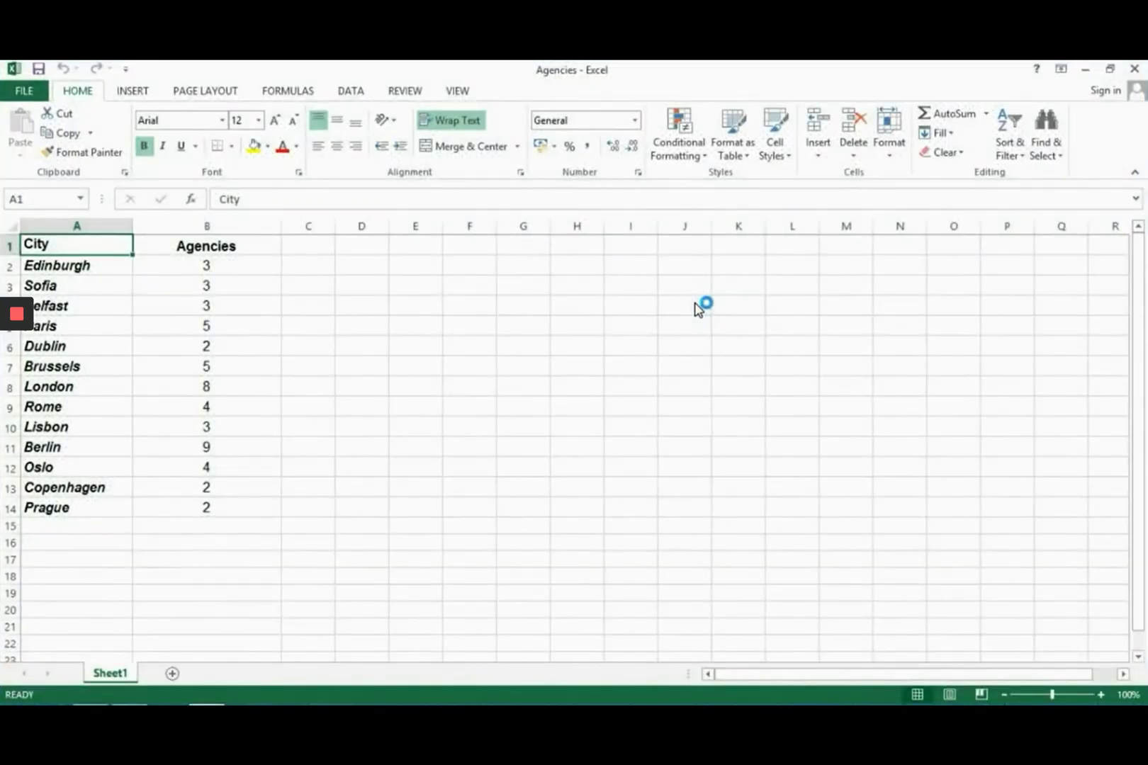
click(22, 92)
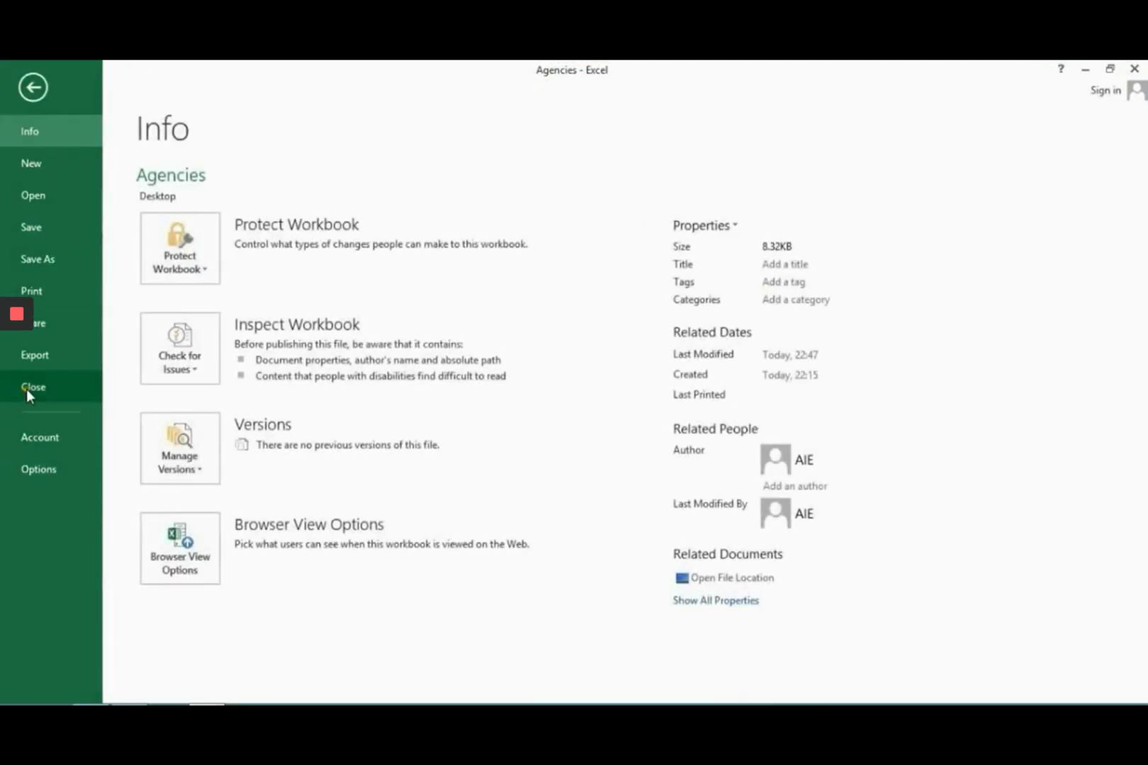
click(26, 389)
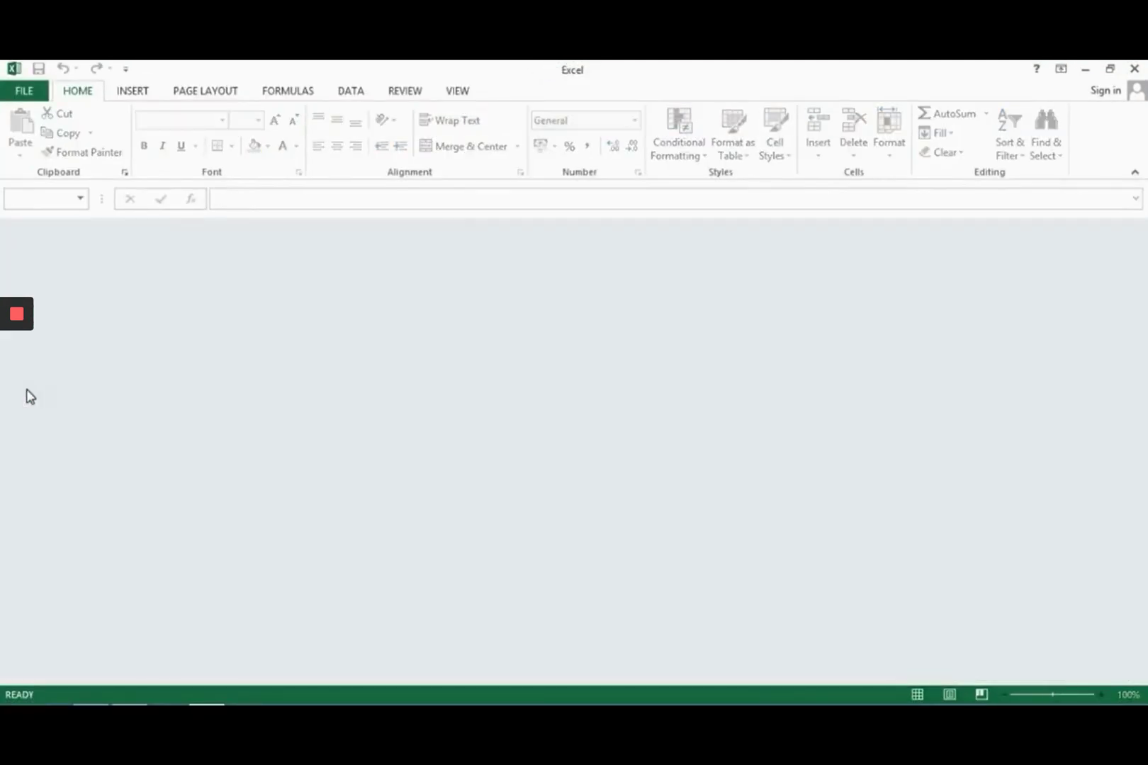
Step: Show the Computer location among the places for opening a workbook and browse its folders
click(26, 91)
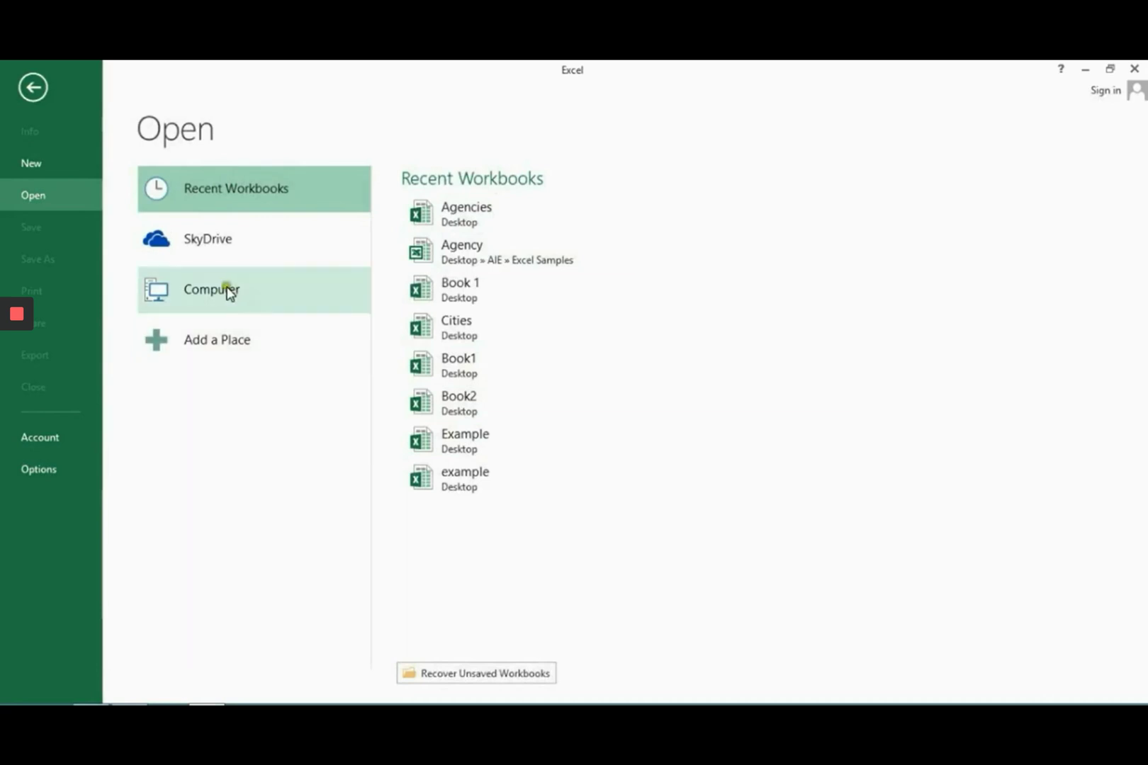
click(227, 292)
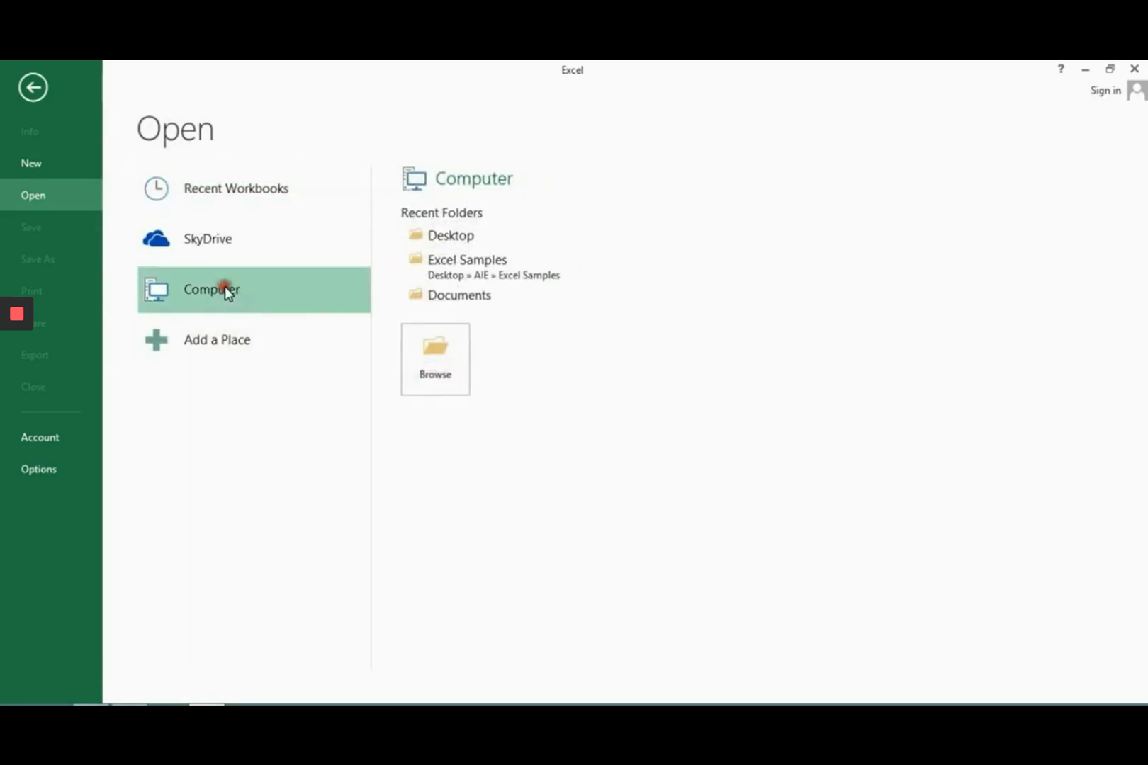
click(427, 330)
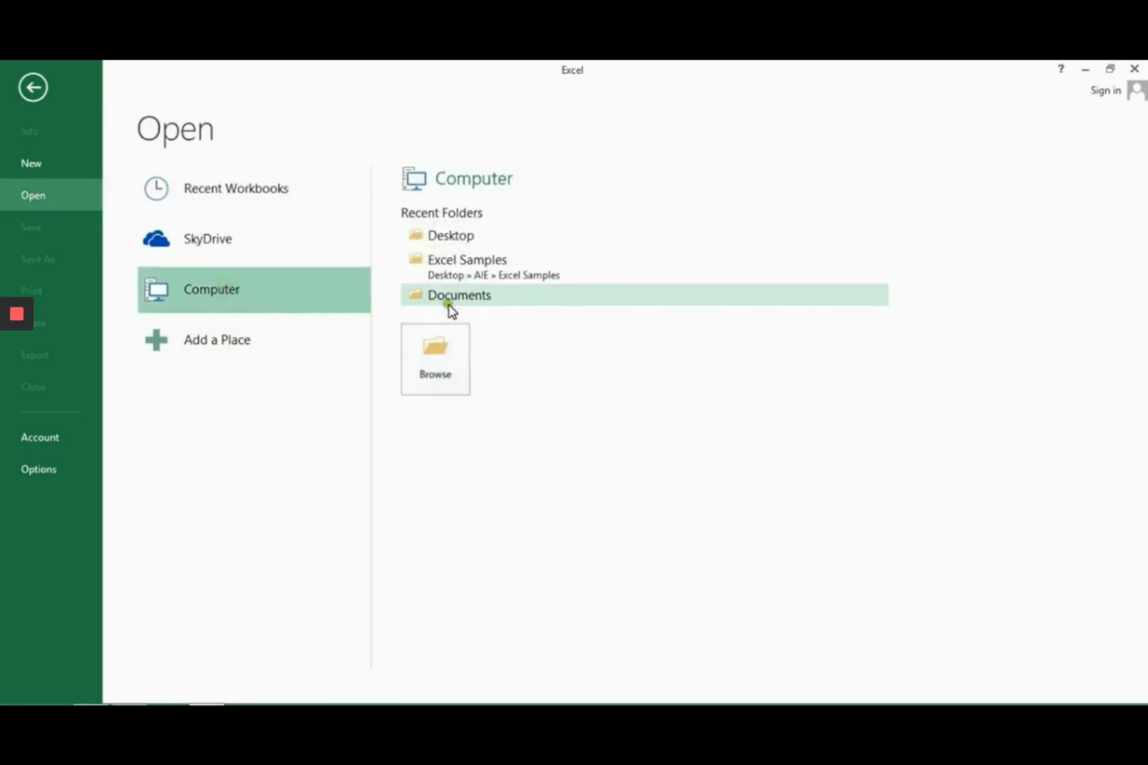
click(441, 330)
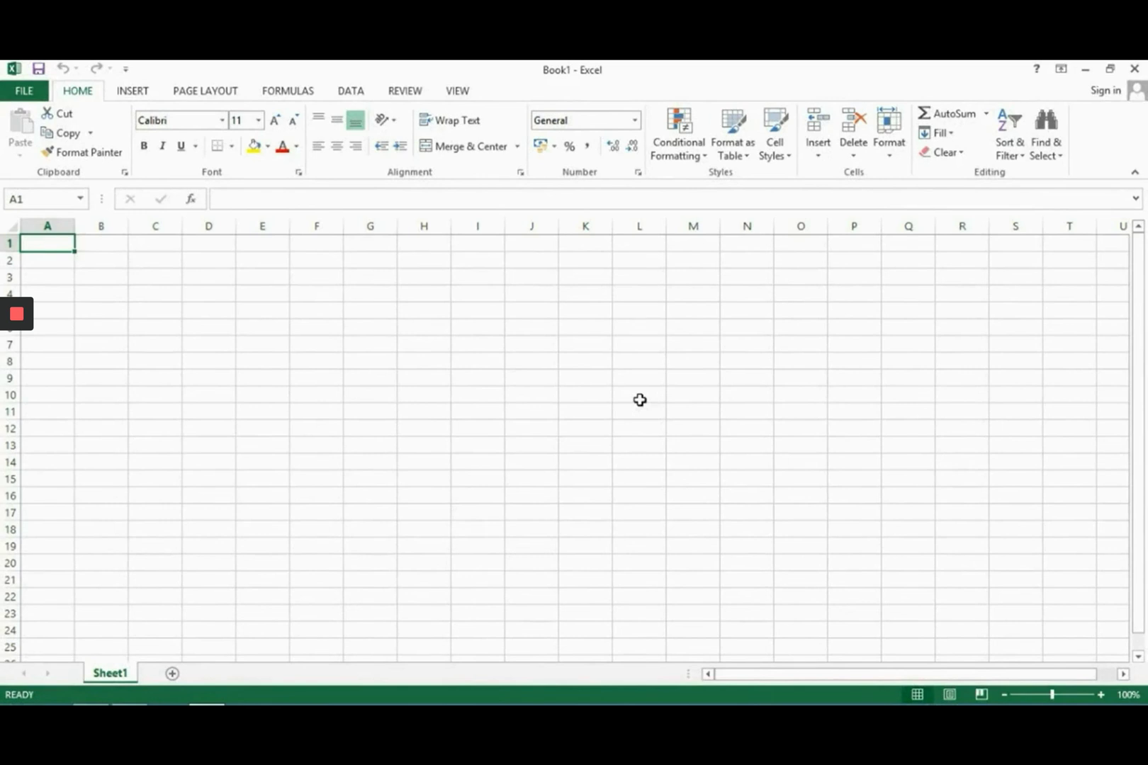
Step: Select cells G6, E4 and B14 one after another in the blank worksheet
click(377, 331)
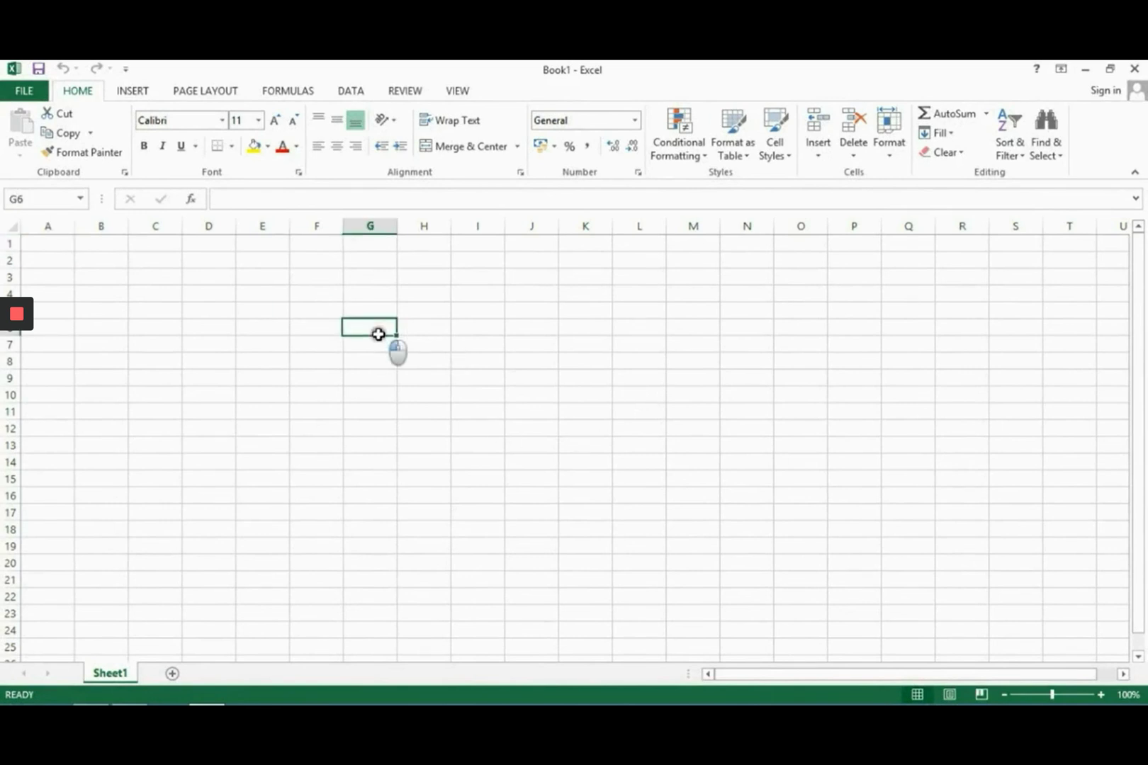
click(264, 291)
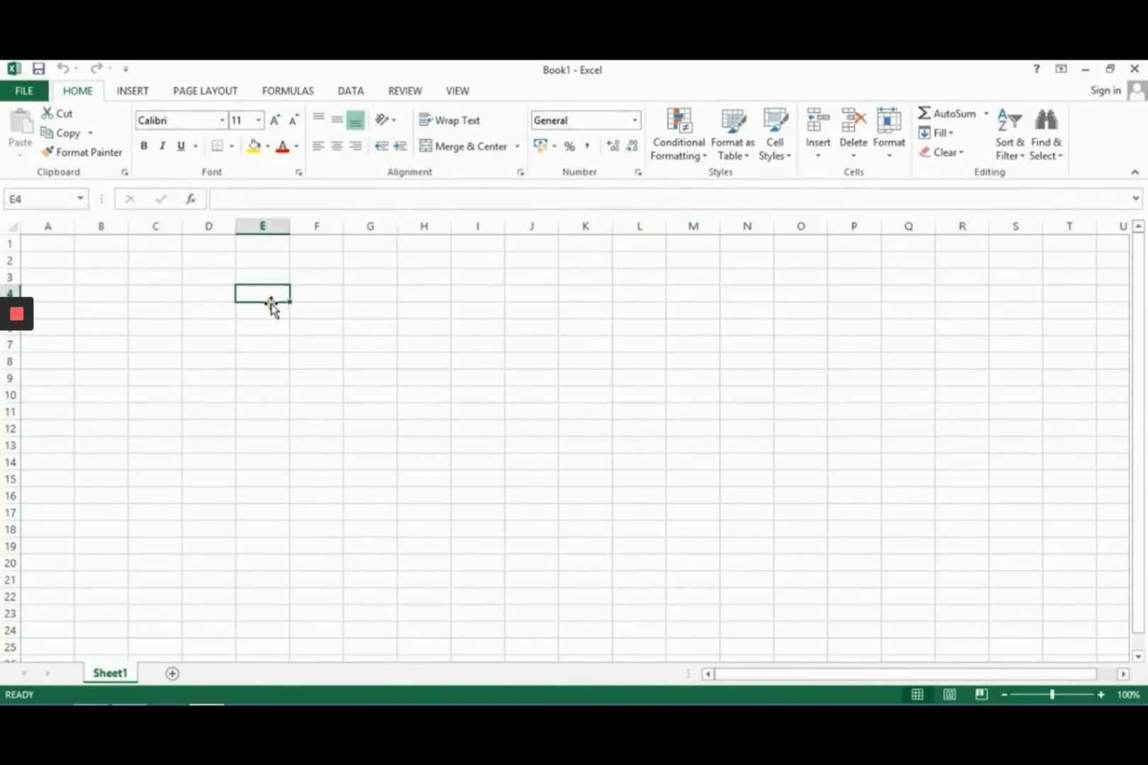
click(99, 465)
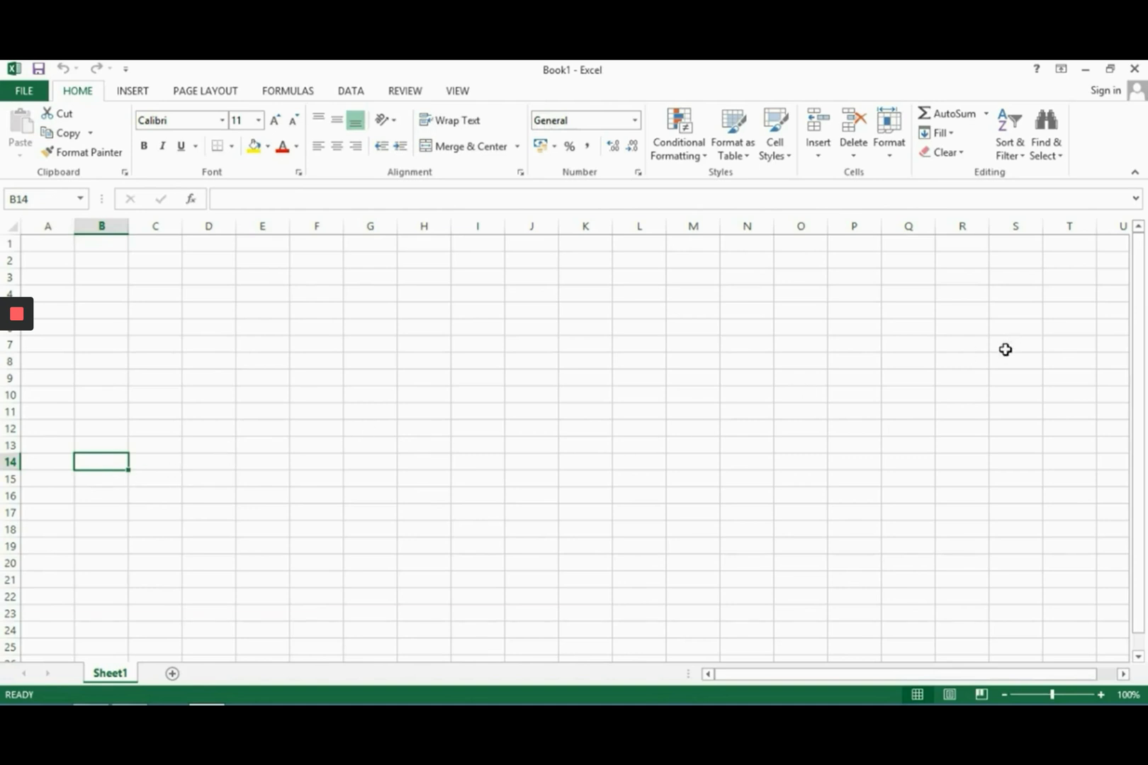
Step: Use the Go To command to move the active cell to J4
click(1056, 142)
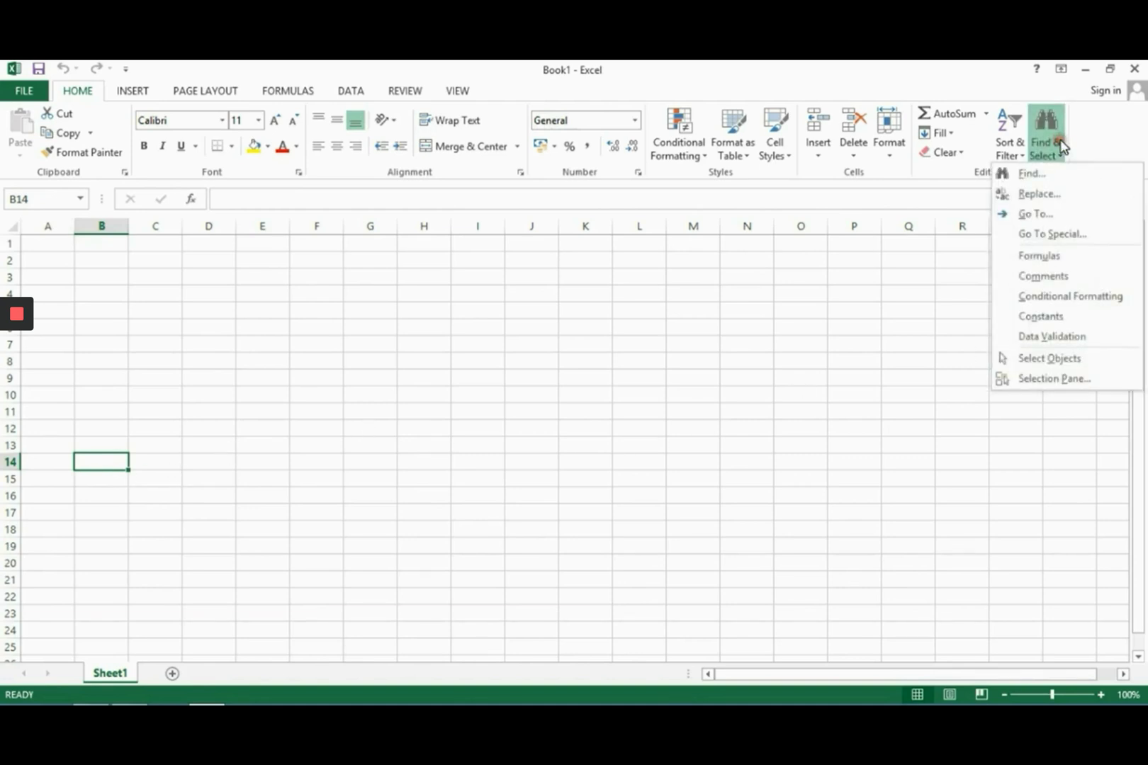
click(1043, 215)
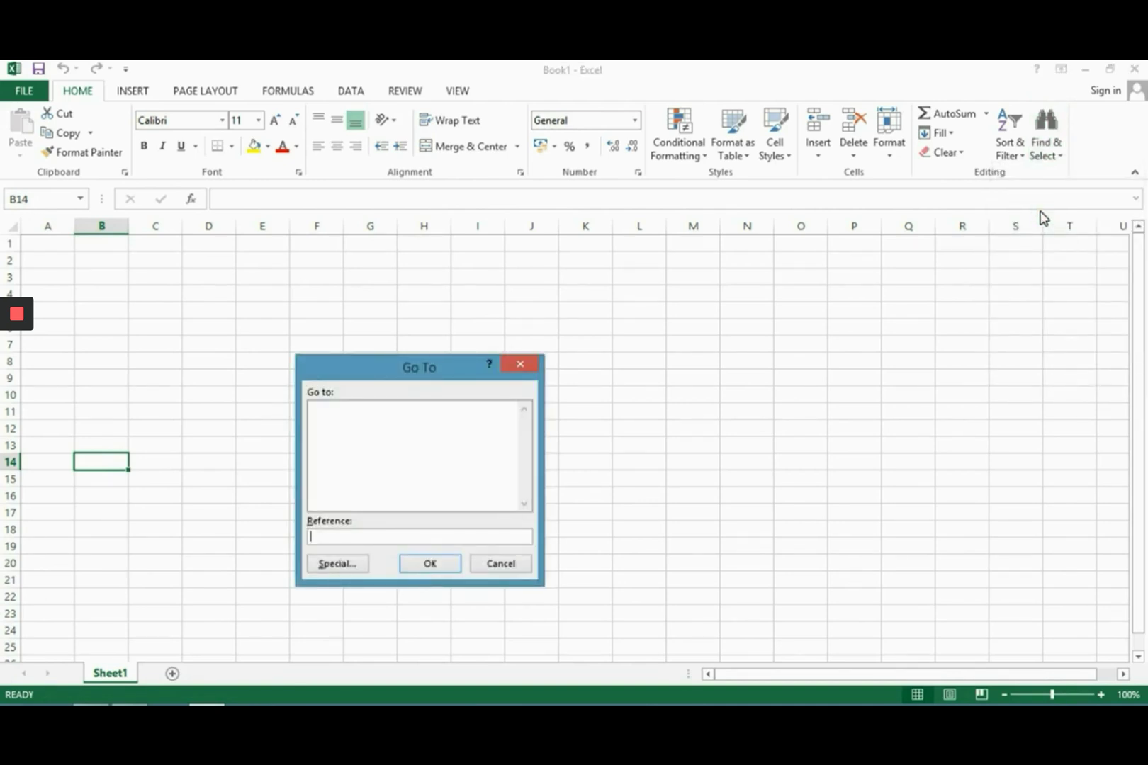
text(j4)
click(437, 564)
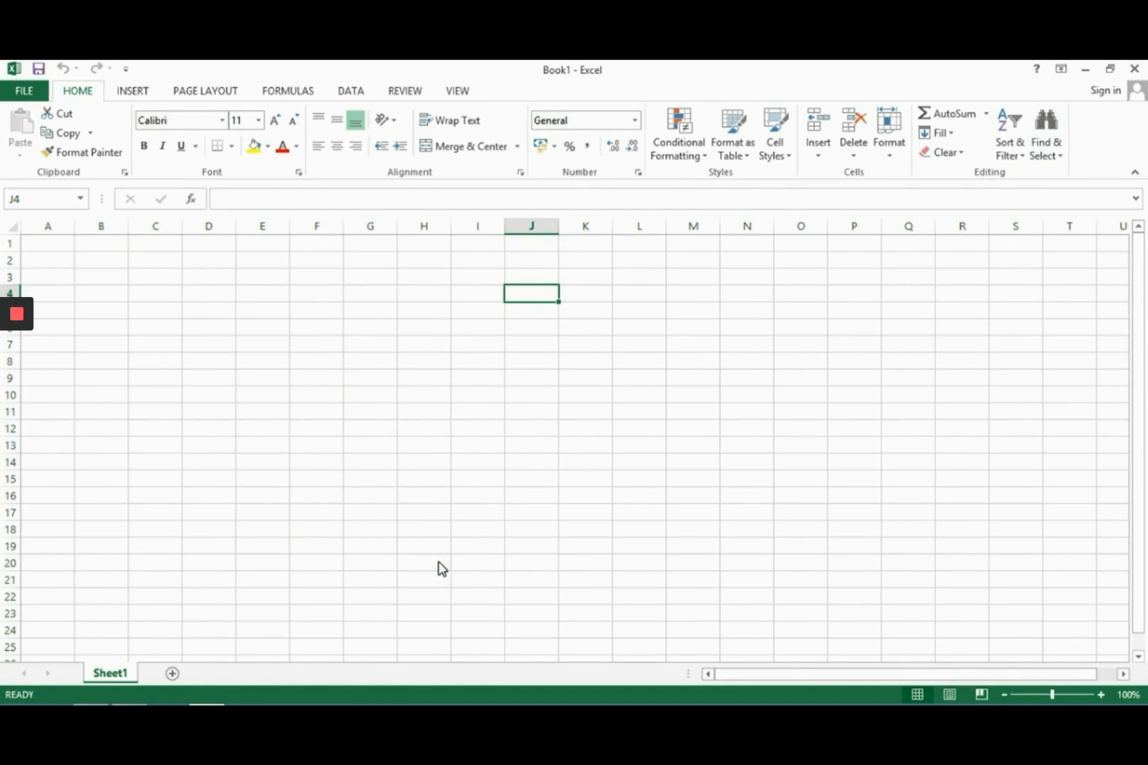
Step: Move the active cell from J4 along row 4 to A4 and up column A to A1, one cell at a time
key(Left)
key(Left)
key(Left)
key(Left)
key(Left)
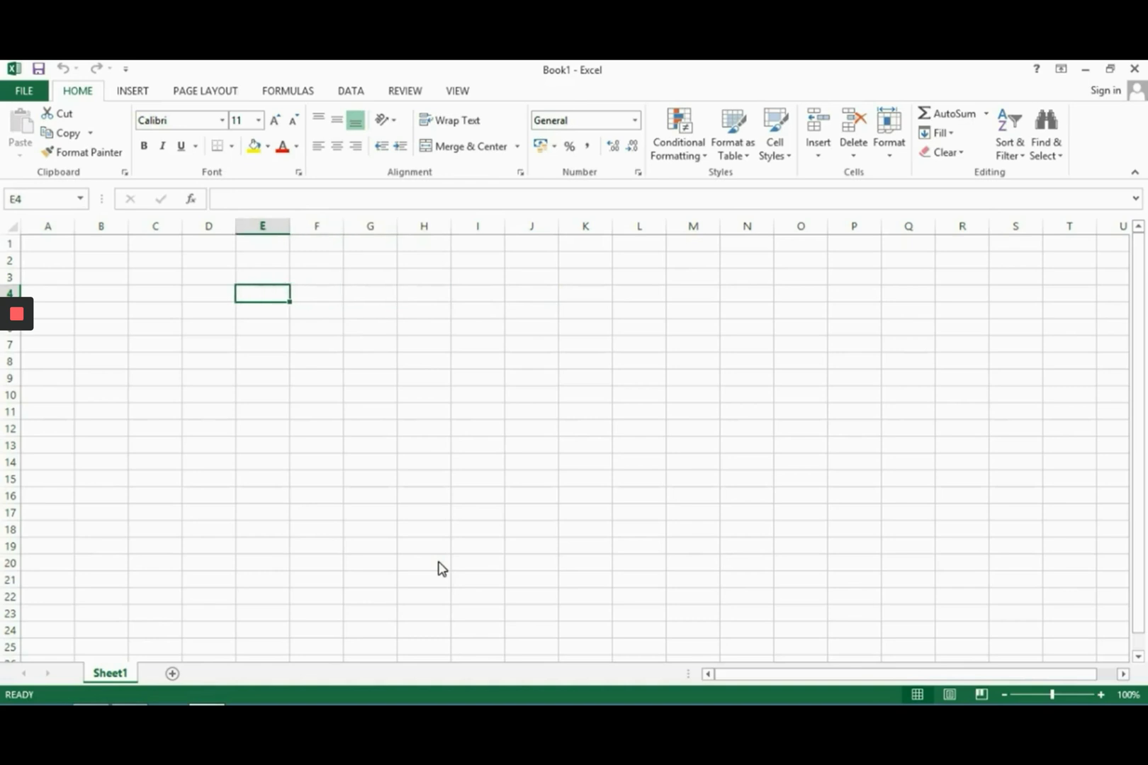
key(Left)
key(Left)
key(Left)
key(Left)
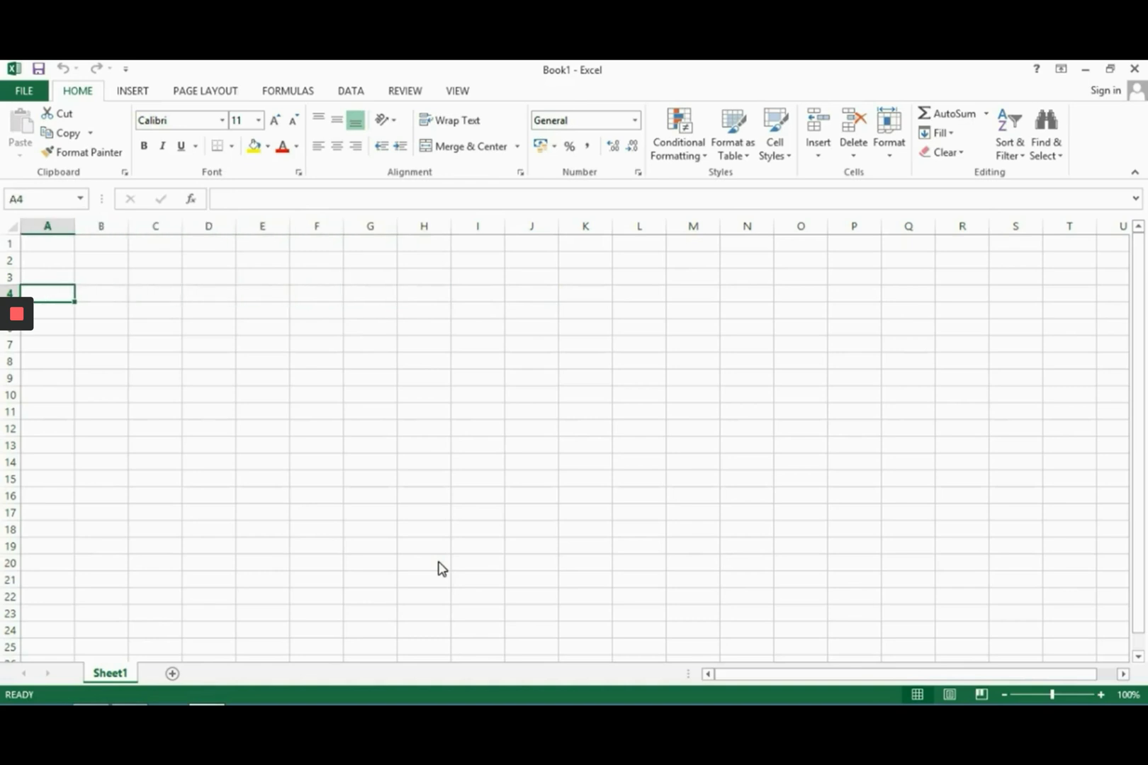
key(Up)
key(Up)
key(Up)
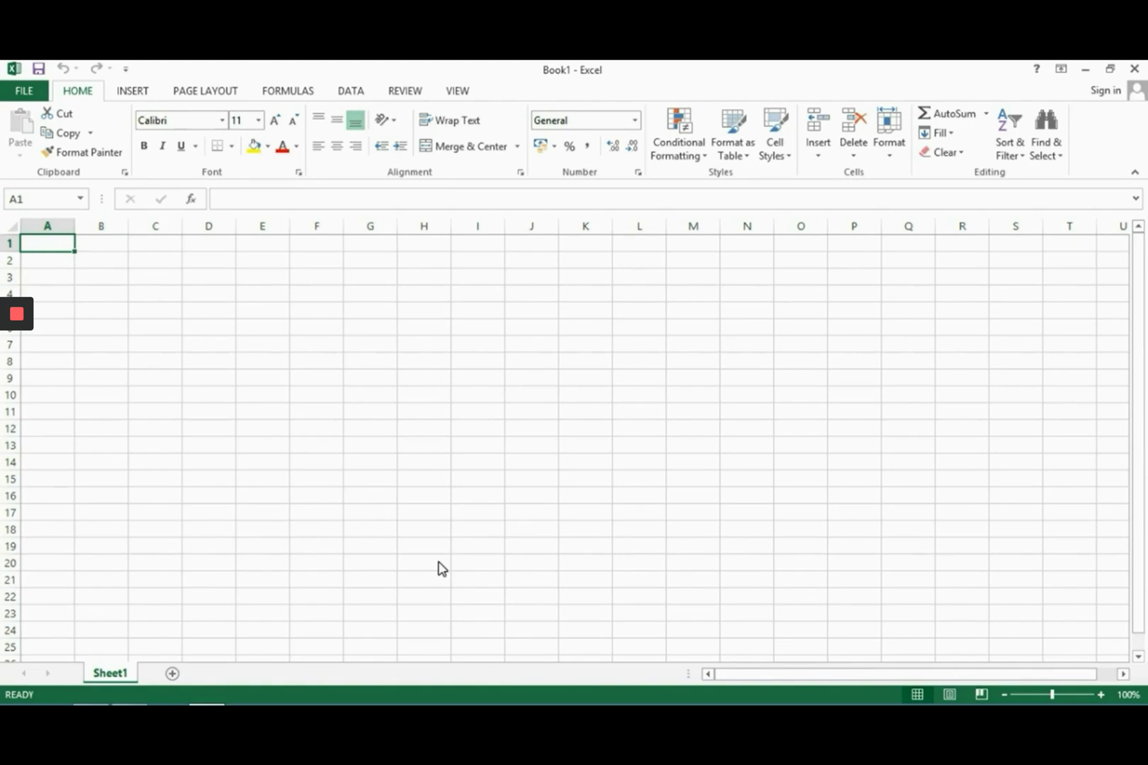
Step: Select cell K14 and jump straight back to cell A1
click(592, 463)
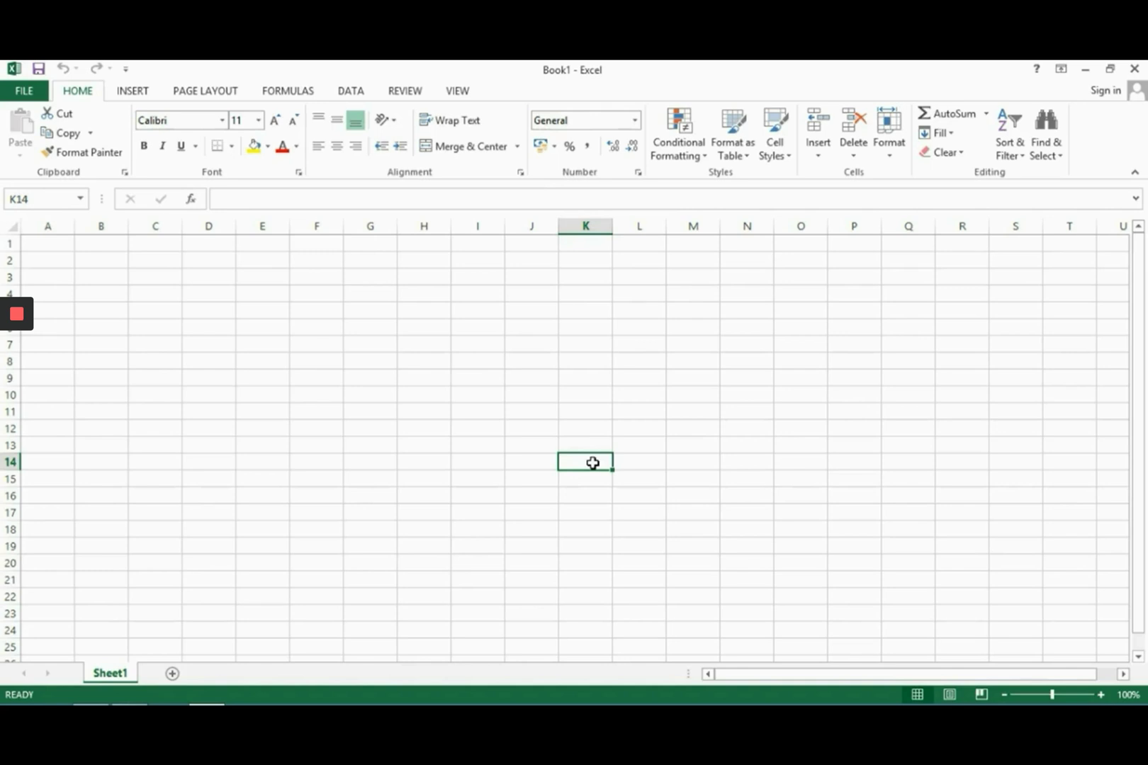
key(ctrl+Home)
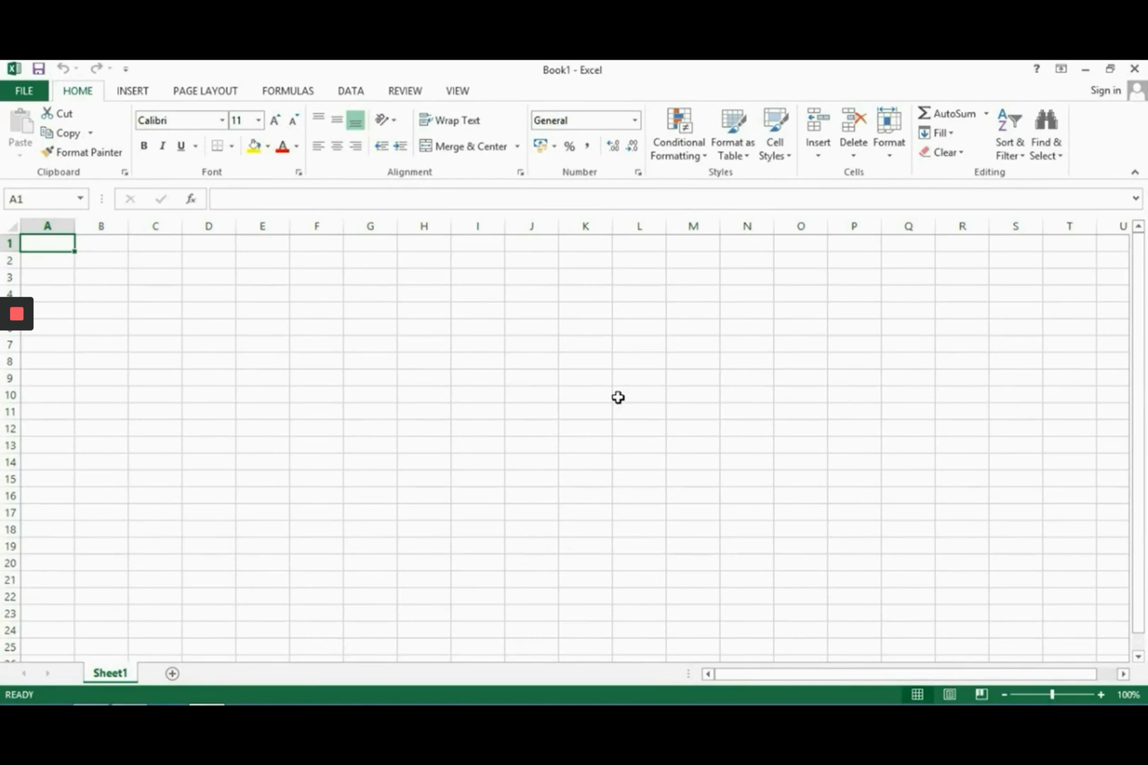
Step: Move the active cell along row 1 as far as FY1 and jump straight back to A1
key(Right)
key(Right)
key(Right)
key(Right)
key(Right)
key(Right)
key(Right)
key(Right)
key(Right)
key(Right)
key(Right)
key(Right)
key(Right)
key(Right)
key(Right)
key(Right)
key(Right)
key(Right)
key(Right)
key(Right)
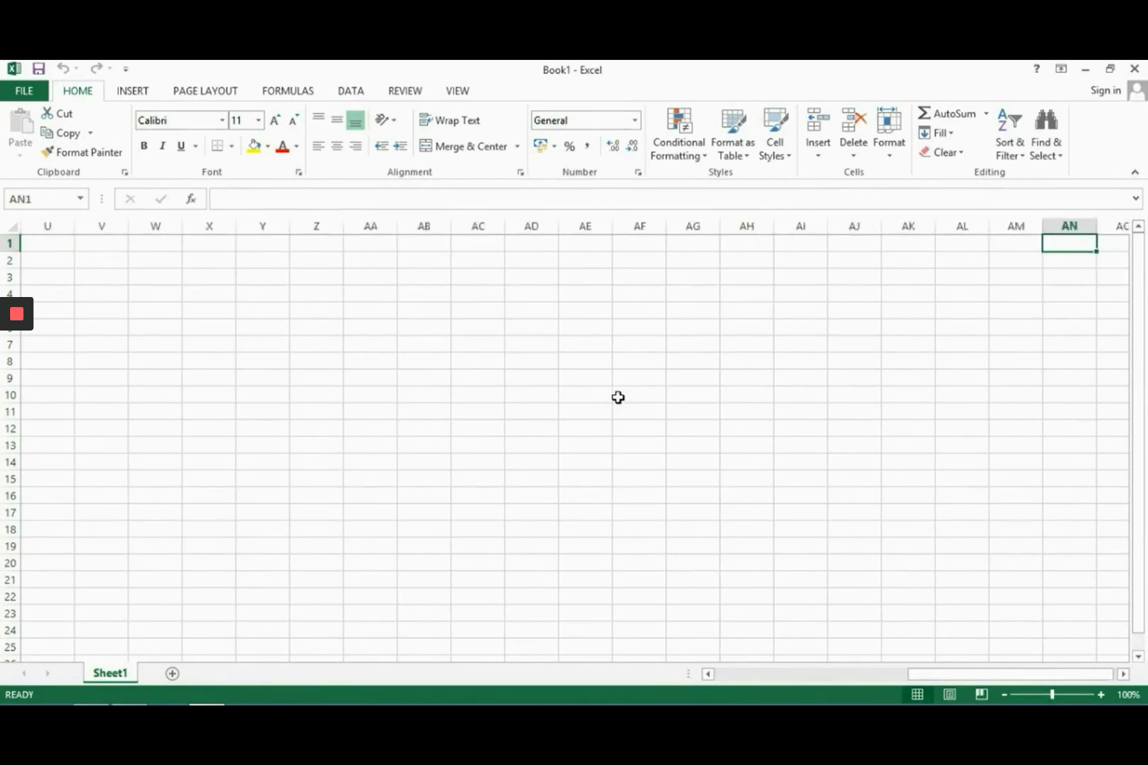
key(Right)
key(Right)
key(Right)
key(Right)
key(Right)
key(Right)
key(Right)
key(Right)
key(Right)
key(Right)
key(Right)
key(Right)
key(Right)
key(Right)
key(Right)
key(Right)
key(Right)
key(Right)
key(Right)
key(Right)
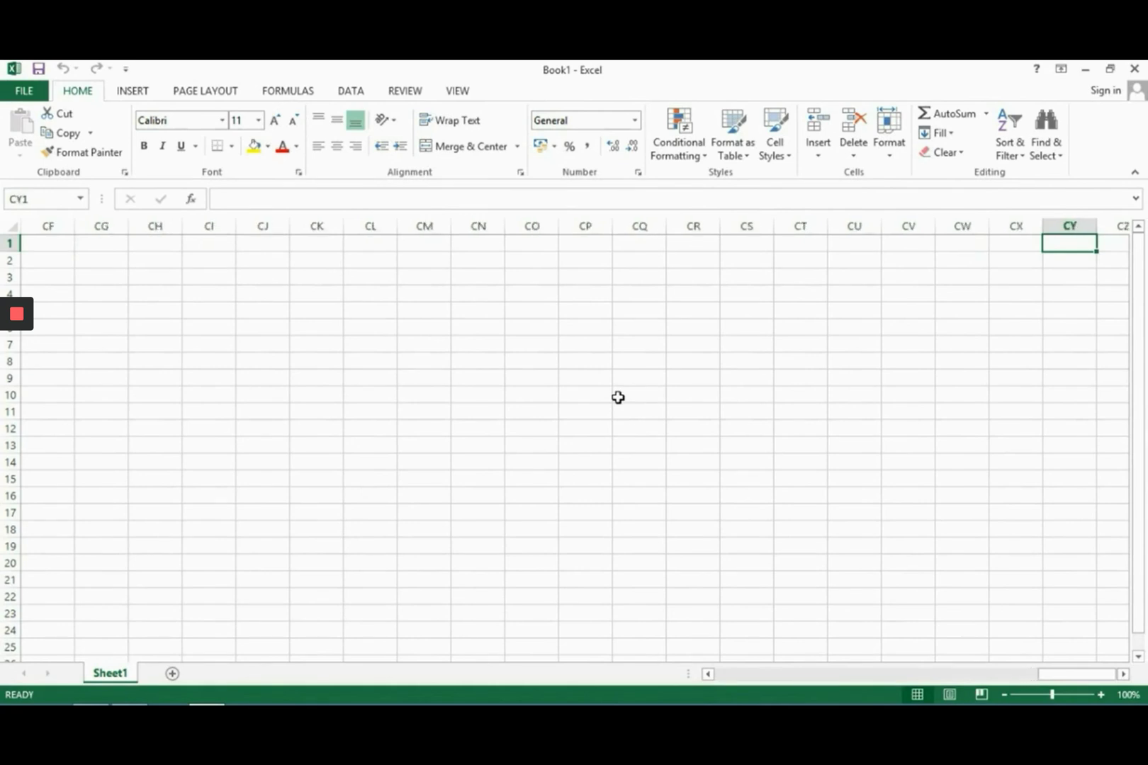
key(Right)
key(Right)
key(Right)
key(Right)
key(Right)
key(Right)
key(Right)
key(Right)
key(Right)
key(Right)
key(Right)
key(Right)
key(Right)
key(Right)
key(Right)
key(Right)
key(Right)
key(Right)
key(Right)
key(Right)
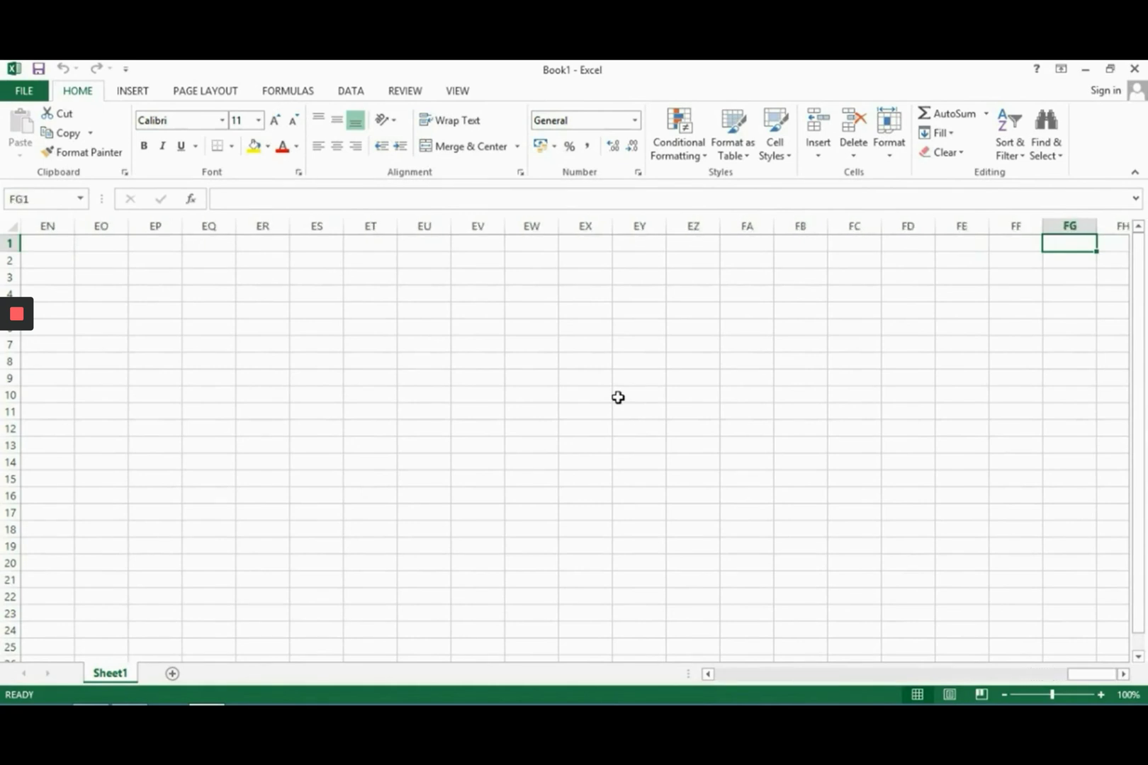
key(Right)
key(Right)
key(Right)
key(Right)
key(Right)
key(Right)
key(Right)
key(Right)
key(Right)
key(Right)
key(Right)
key(Right)
key(Right)
key(Right)
key(Right)
key(Right)
key(Right)
key(Right)
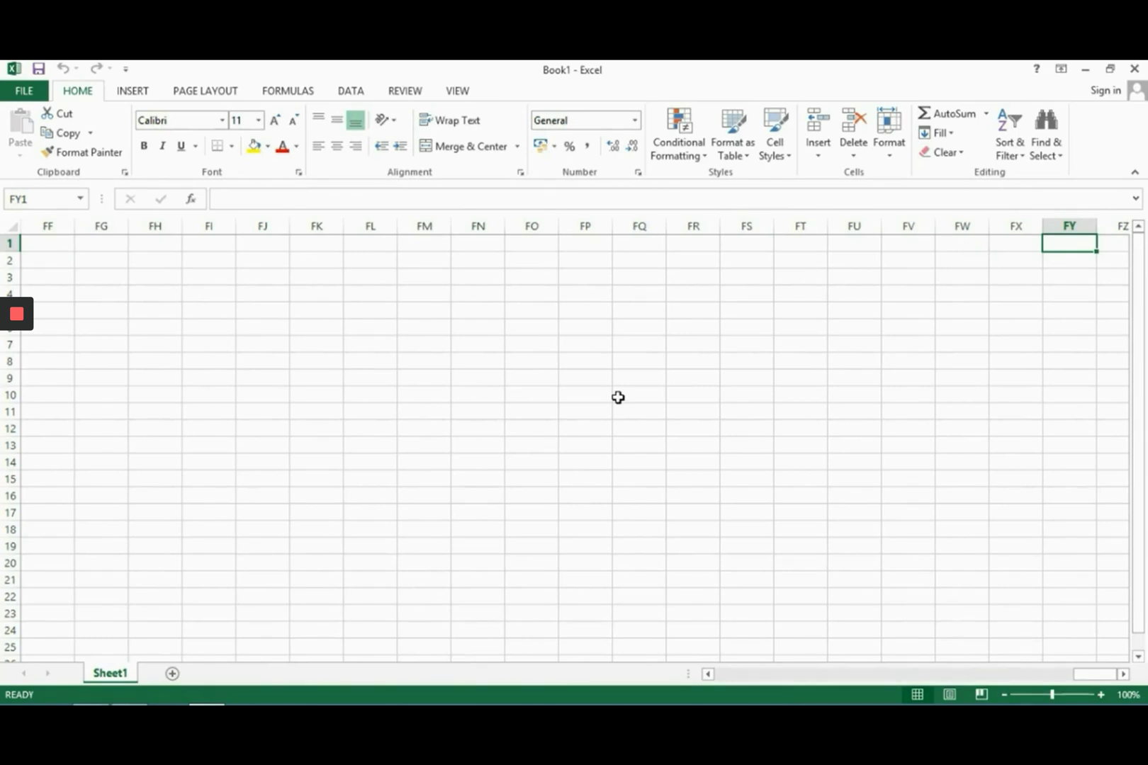
key(ctrl+Home)
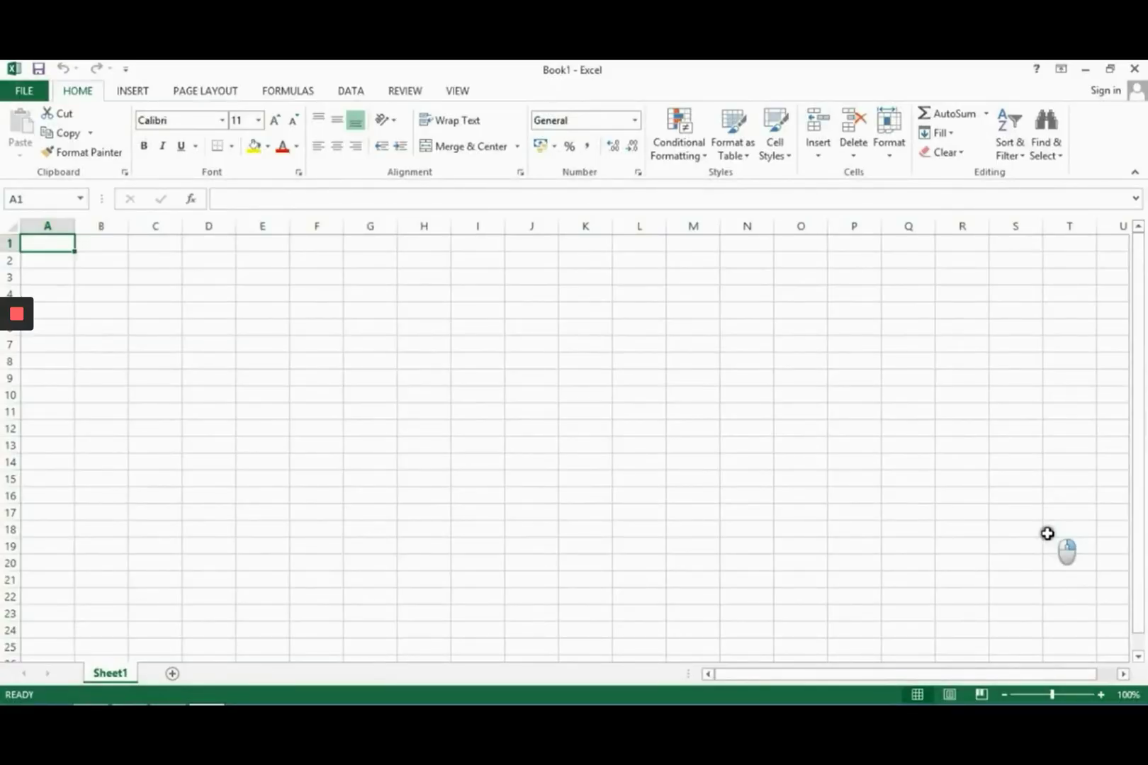
Step: Zoom the worksheet in to 290%
click(1100, 696)
click(1100, 696)
click(1100, 696)
click(1101, 696)
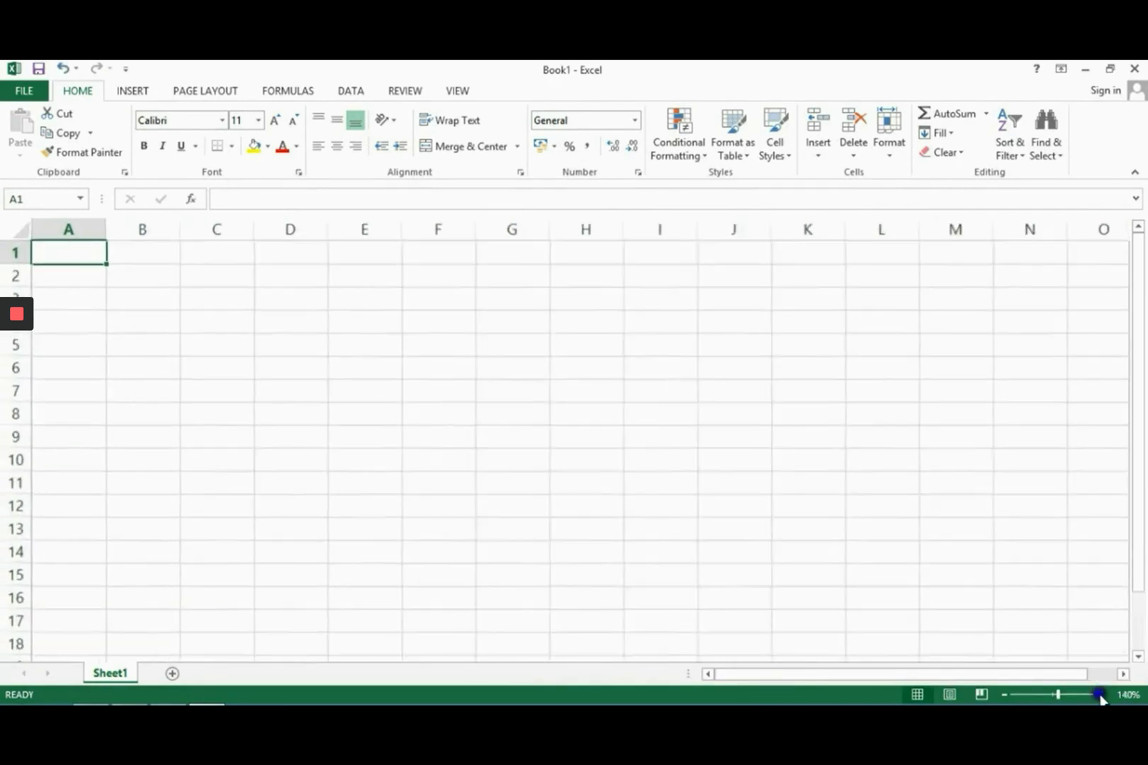
click(1100, 696)
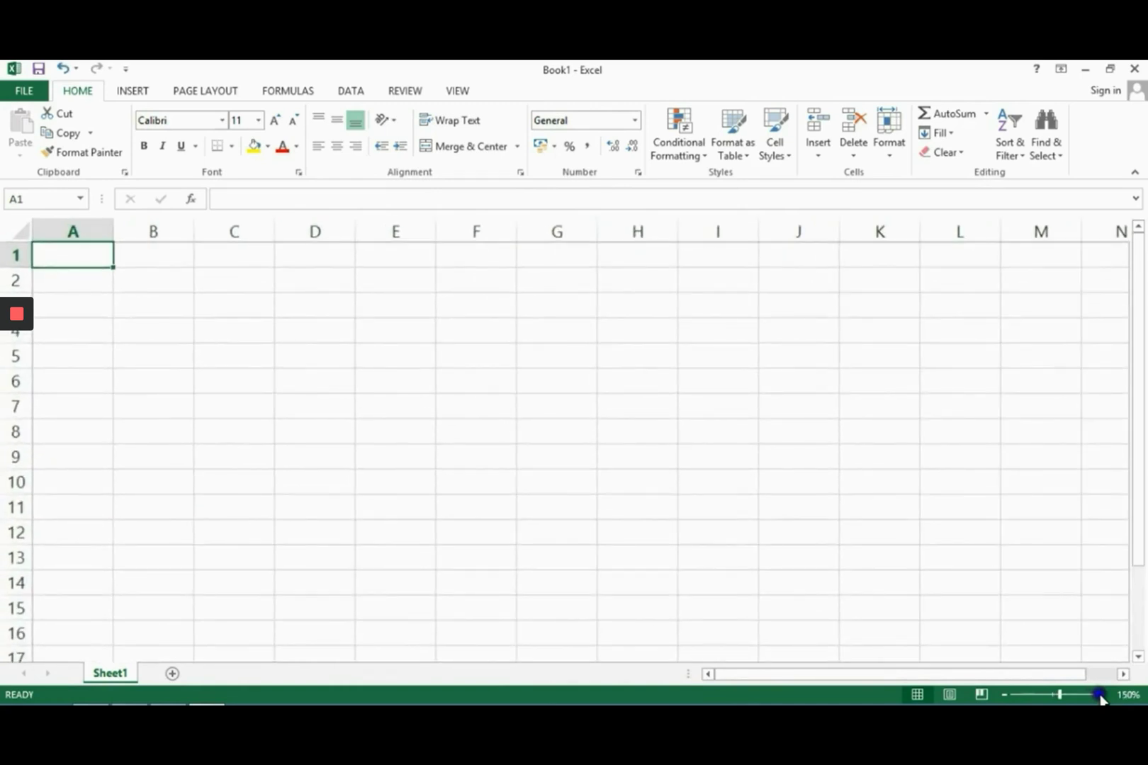
double_click(1101, 696)
double_click(1100, 696)
triple_click(1100, 695)
triple_click(1100, 696)
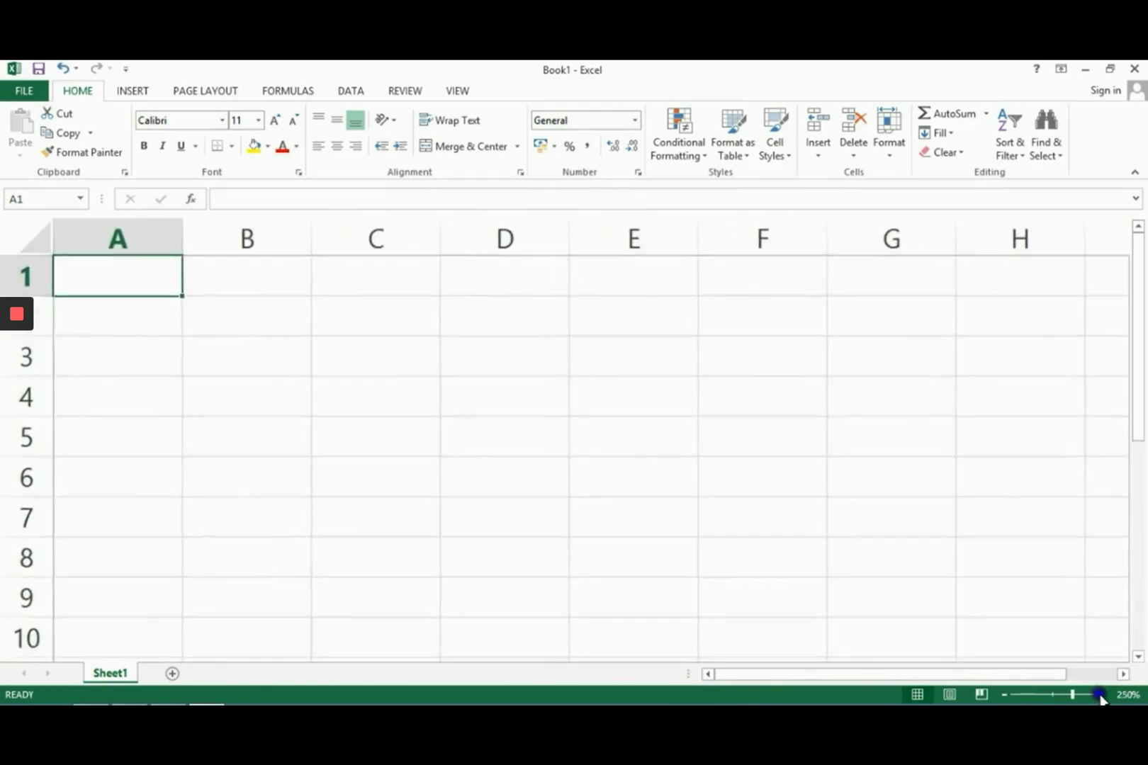
double_click(1101, 696)
double_click(1100, 696)
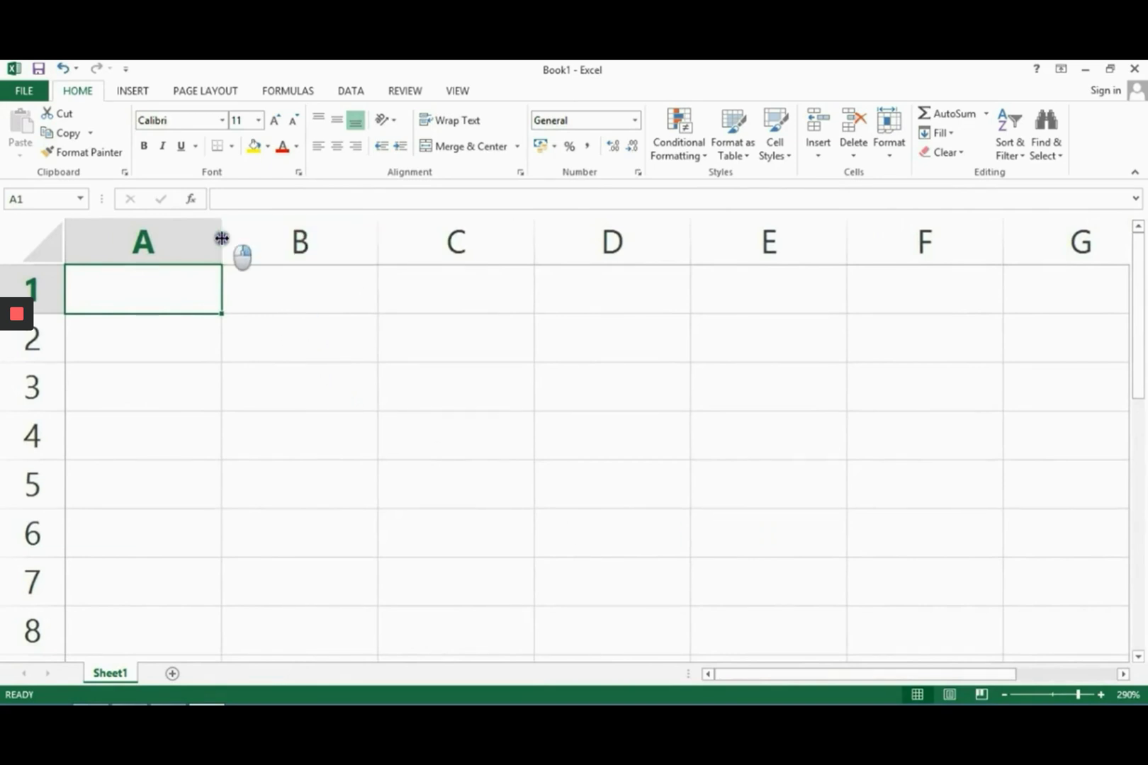
Step: Widen column A to almost twice its width and enter North in cell A1
drag(222, 238, 222, 238)
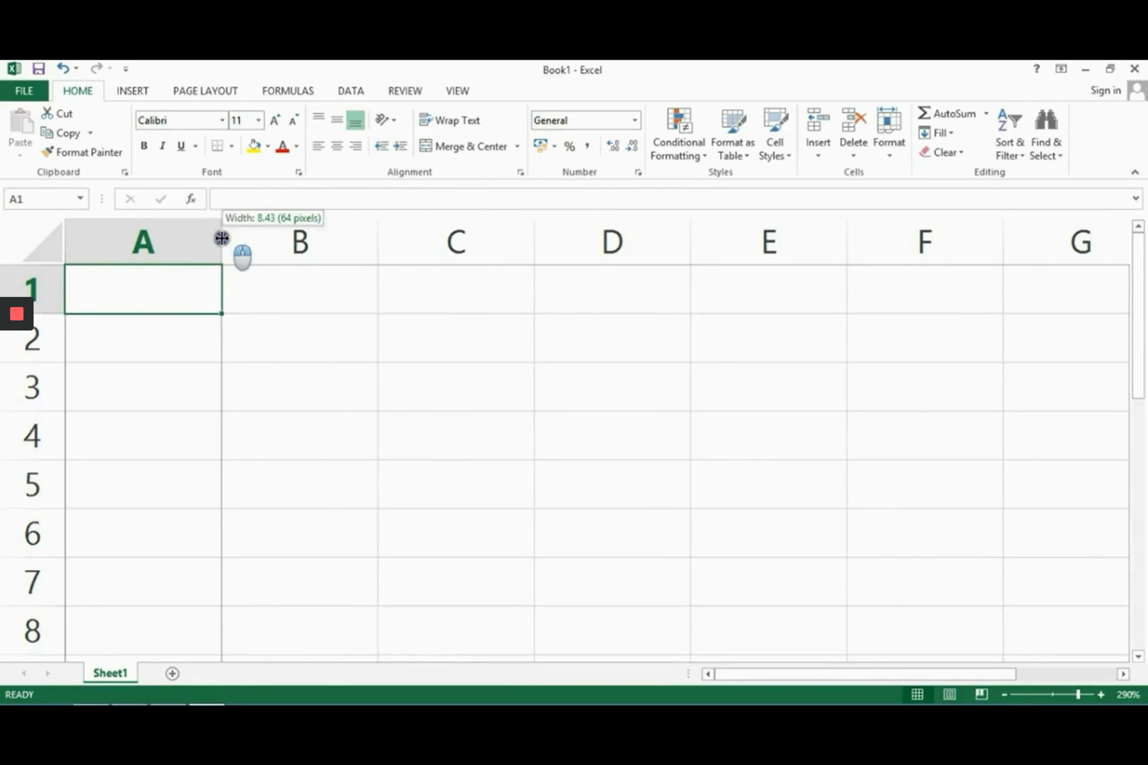
drag(232, 238, 353, 249)
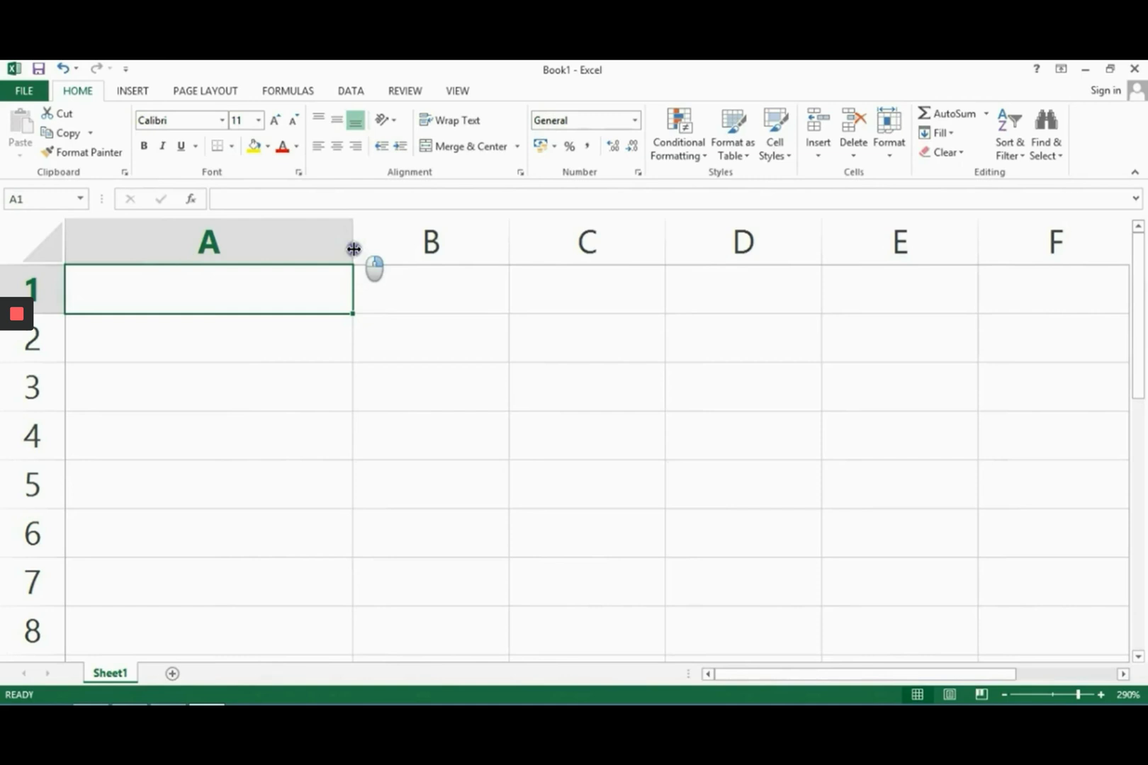
text(N)
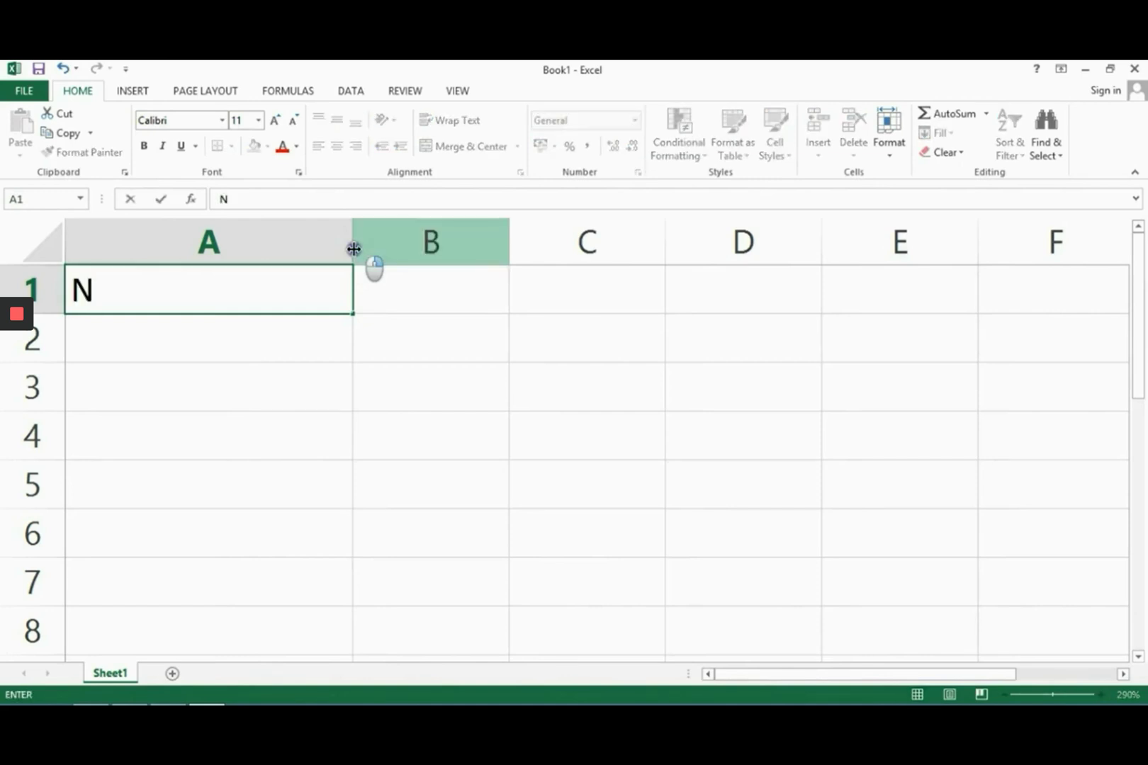
text(orth)
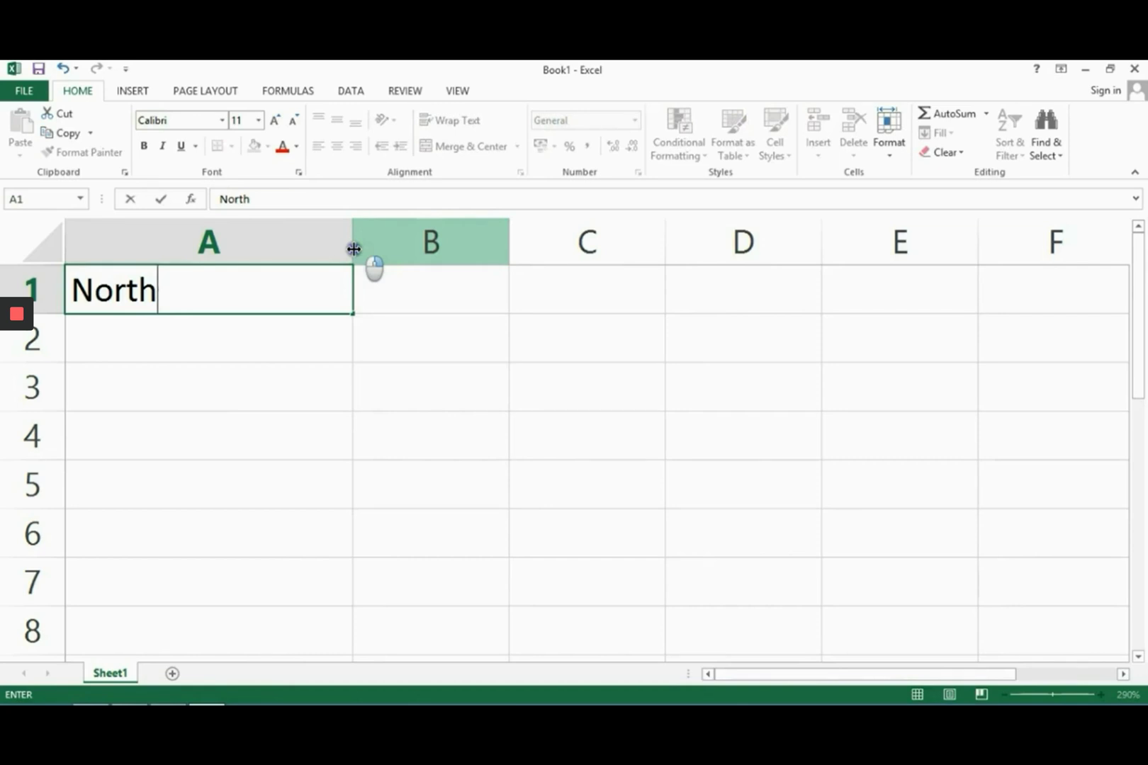
key(Return)
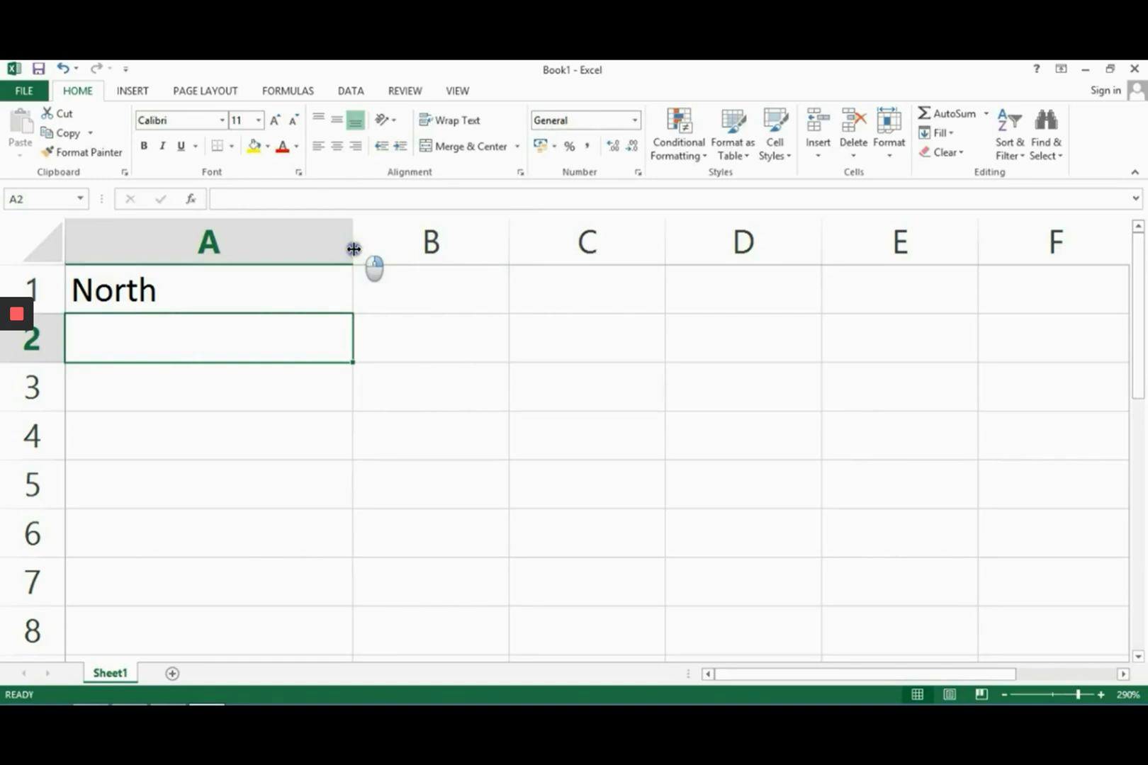
Step: Move the active cell to A1, B1 and back to A1, and enter East in cell A2
key(Up)
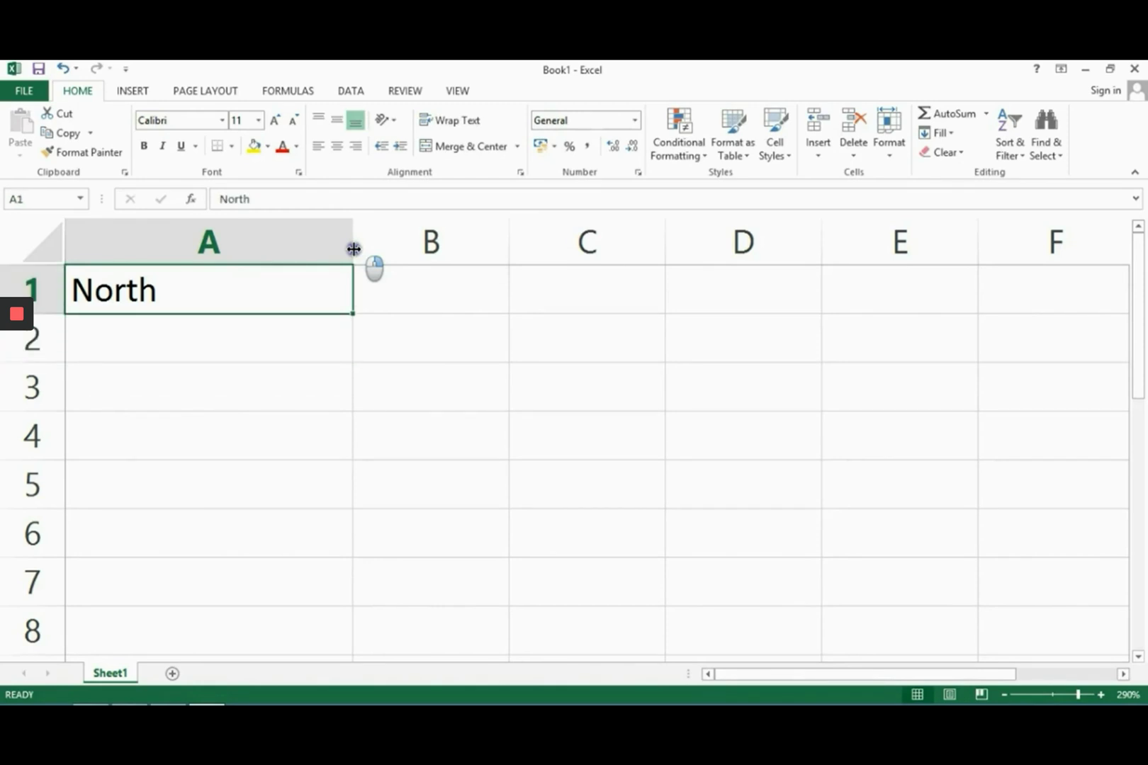
key(Right)
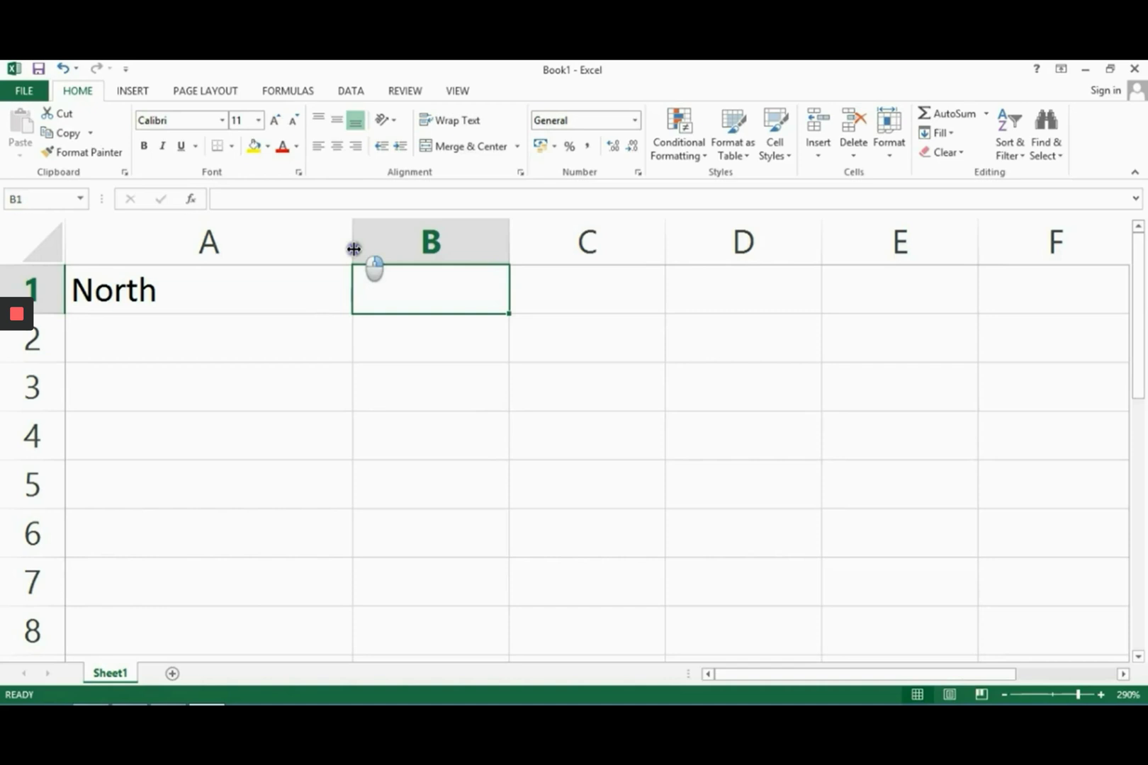
key(Left)
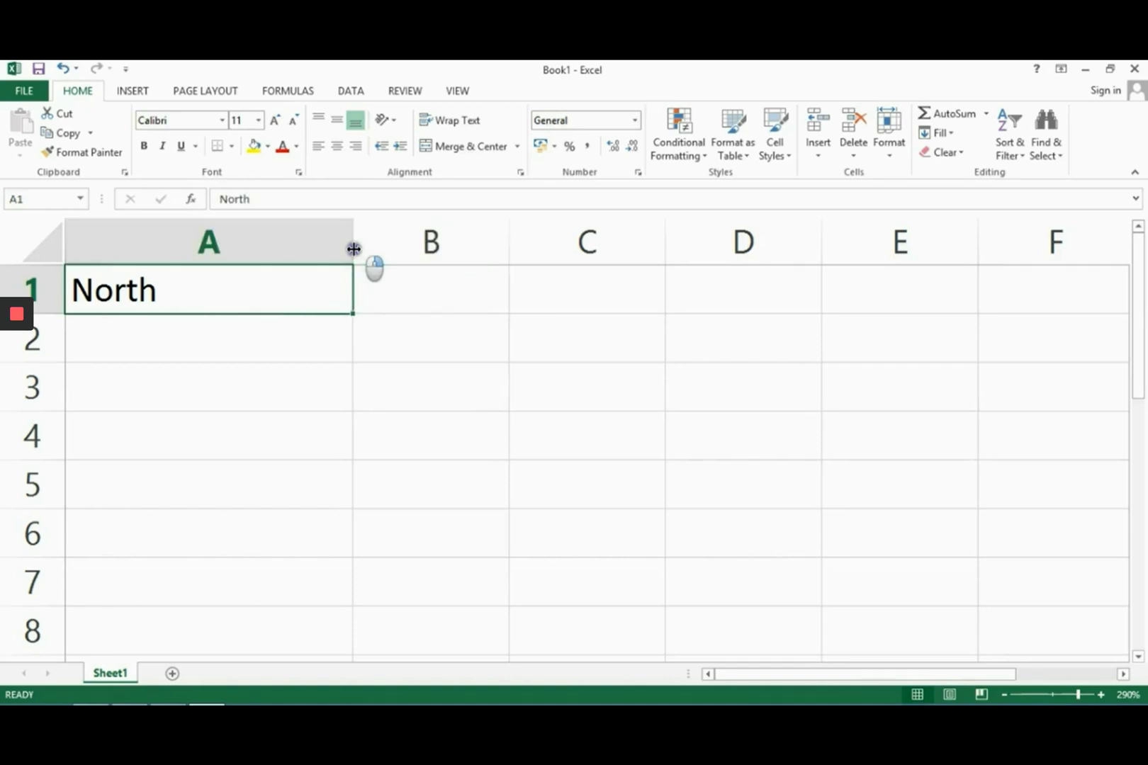
key(Down)
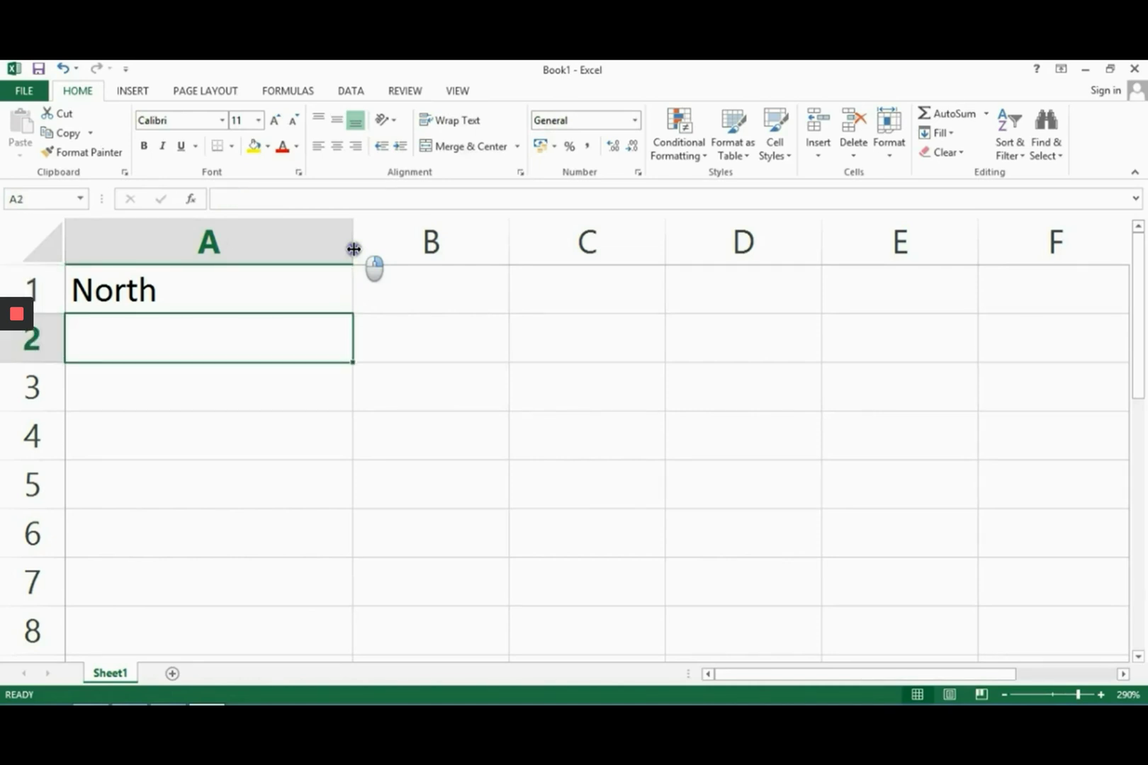
text(East)
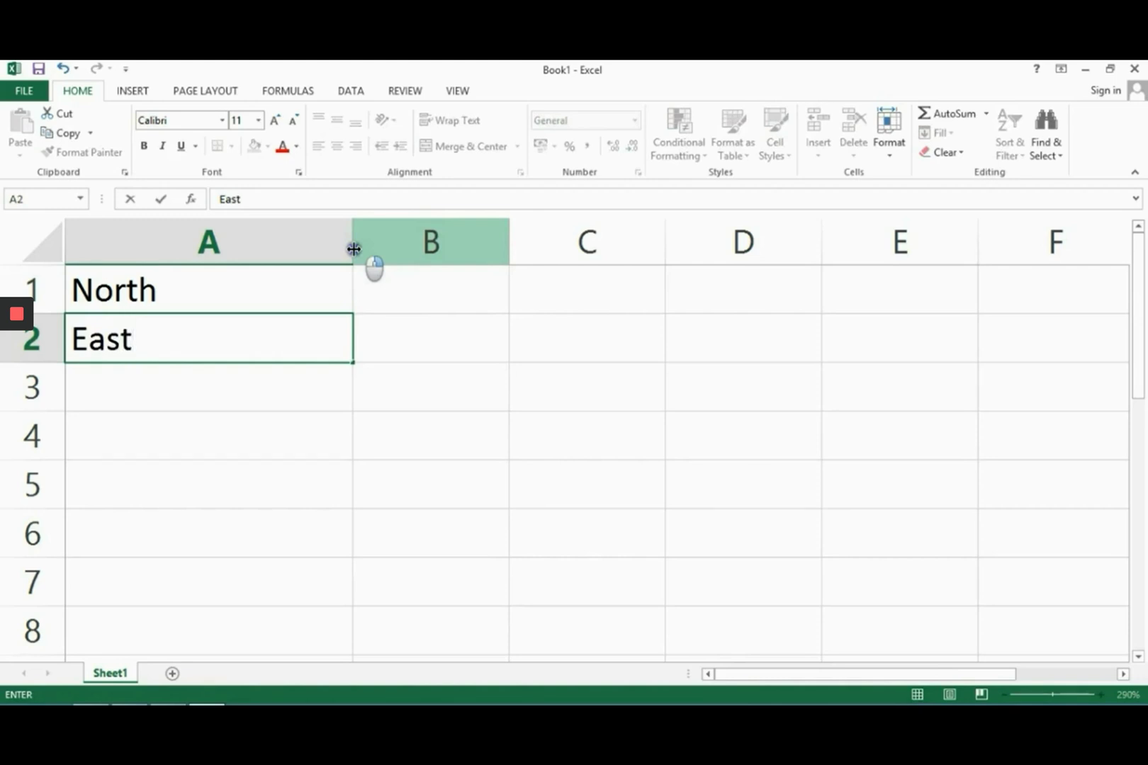
key(Return)
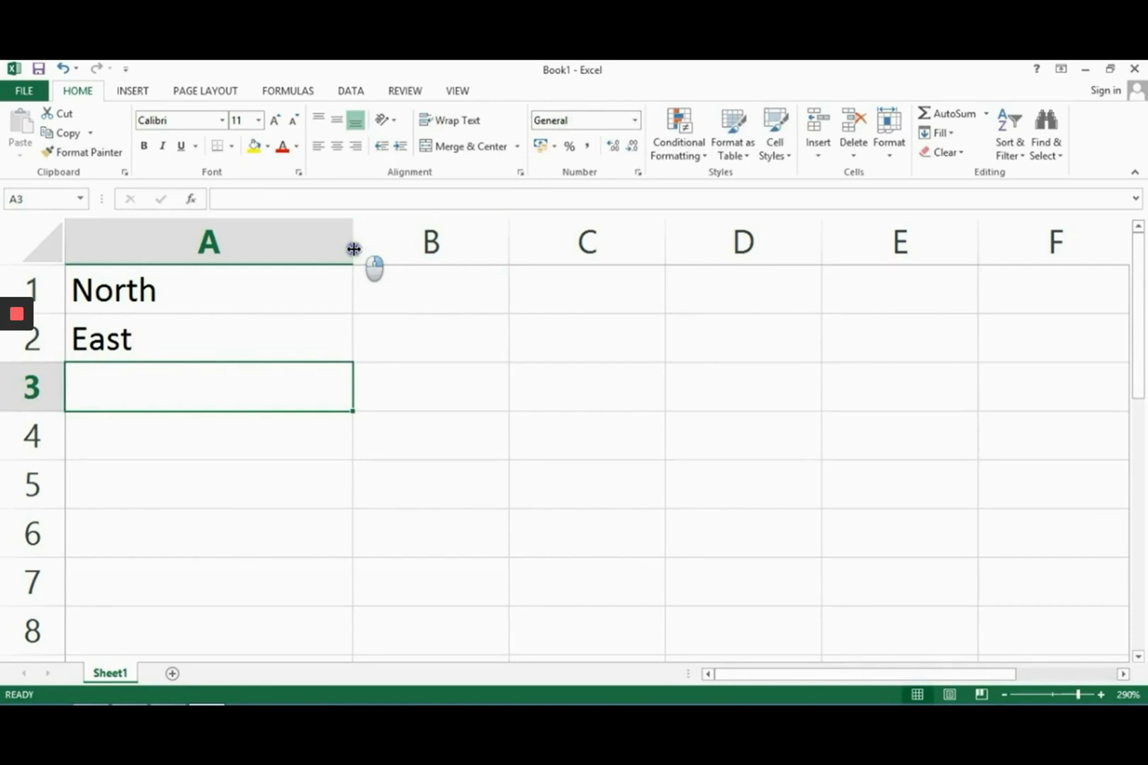
Step: Enter South in cell A3 and West in cell A4
text(South)
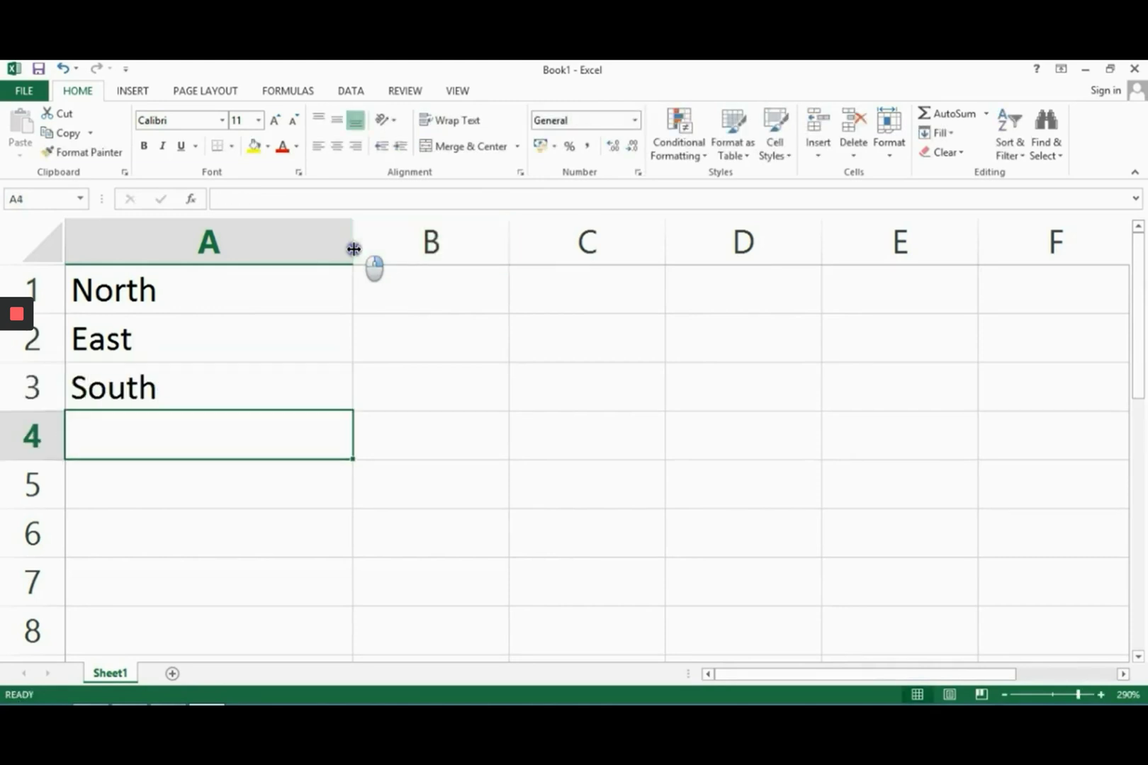
key(Return)
text(We)
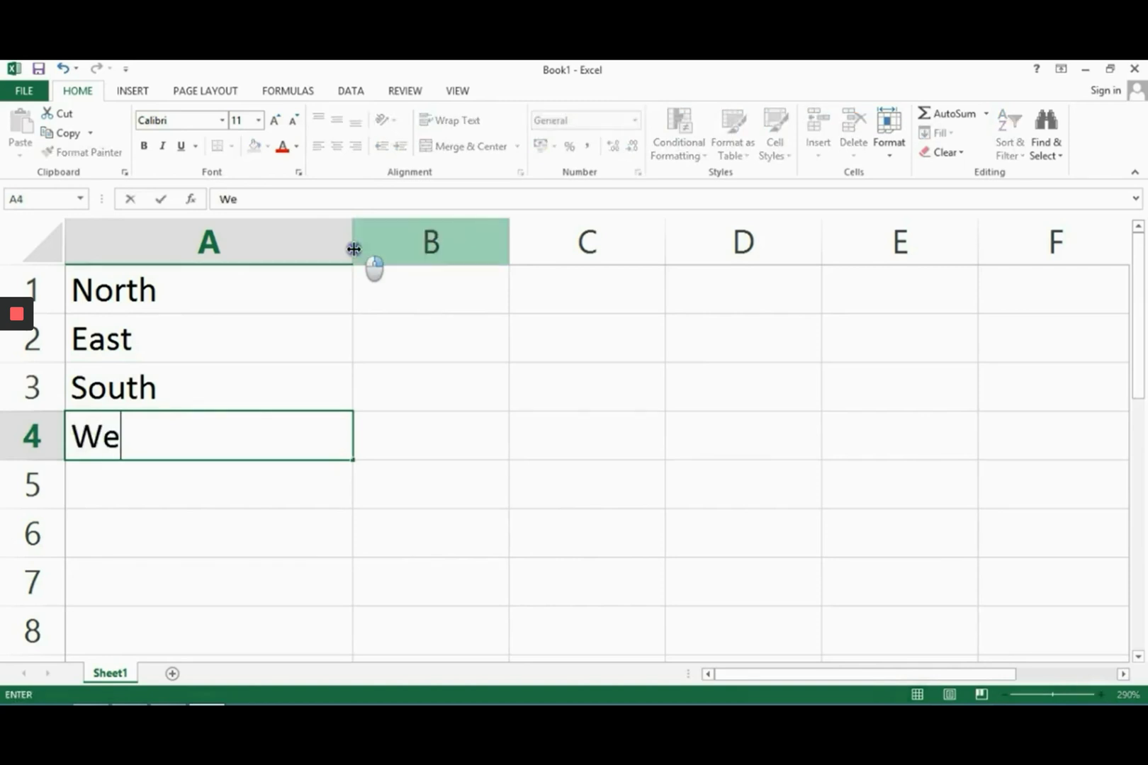
text(st)
key(Return)
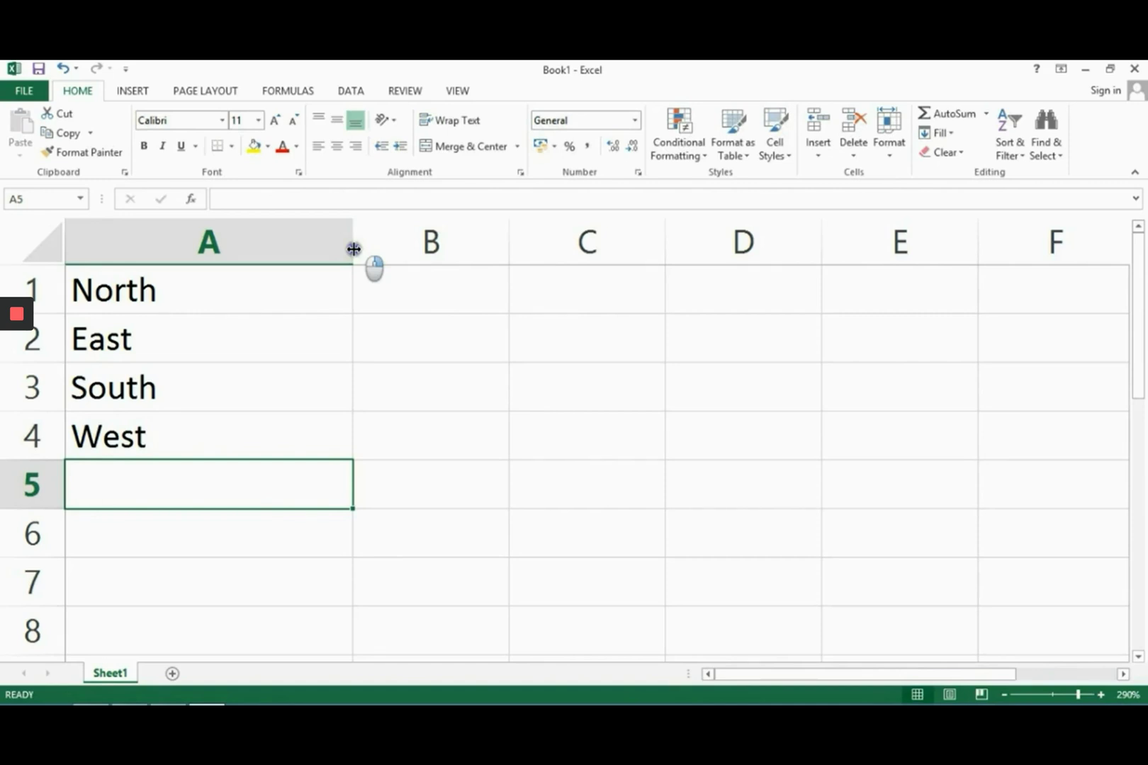
Step: Edit the text in cell A3 by deleting the final h of South and entering it again
key(Up)
key(Up)
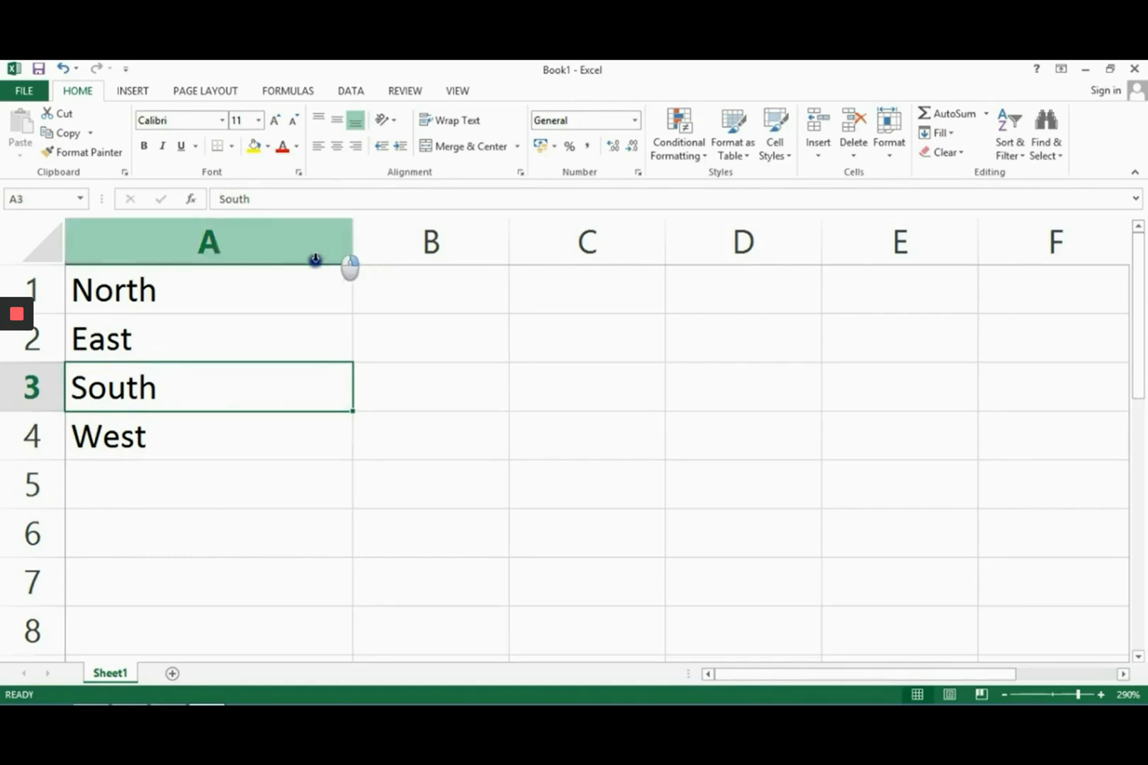
click(271, 197)
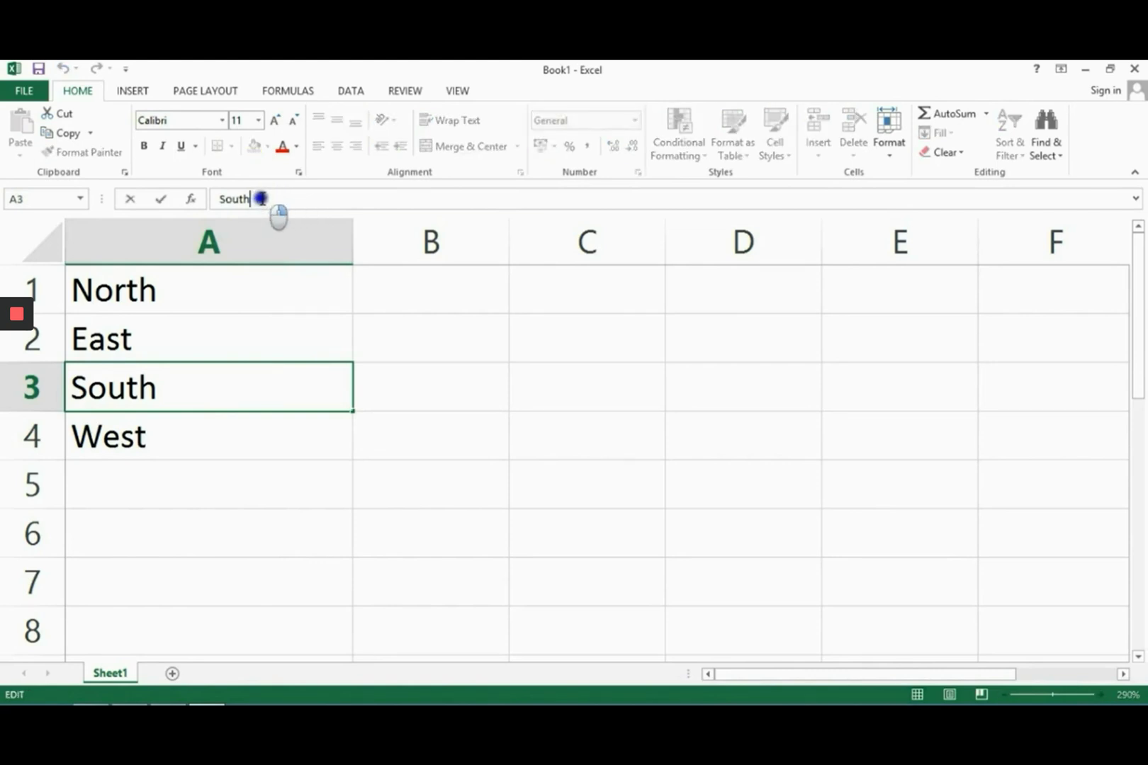
key(BackSpace)
text(h)
key(Return)
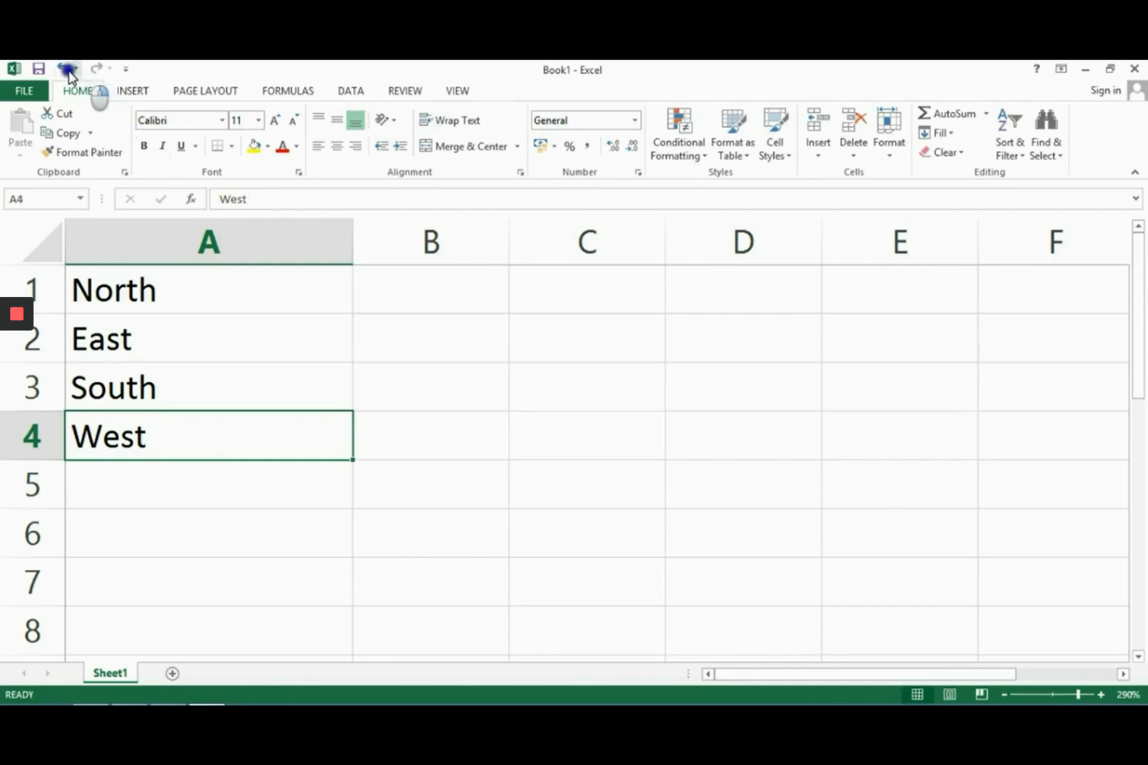
Step: Save the workbook to the Desktop folder under the file name Text
click(36, 70)
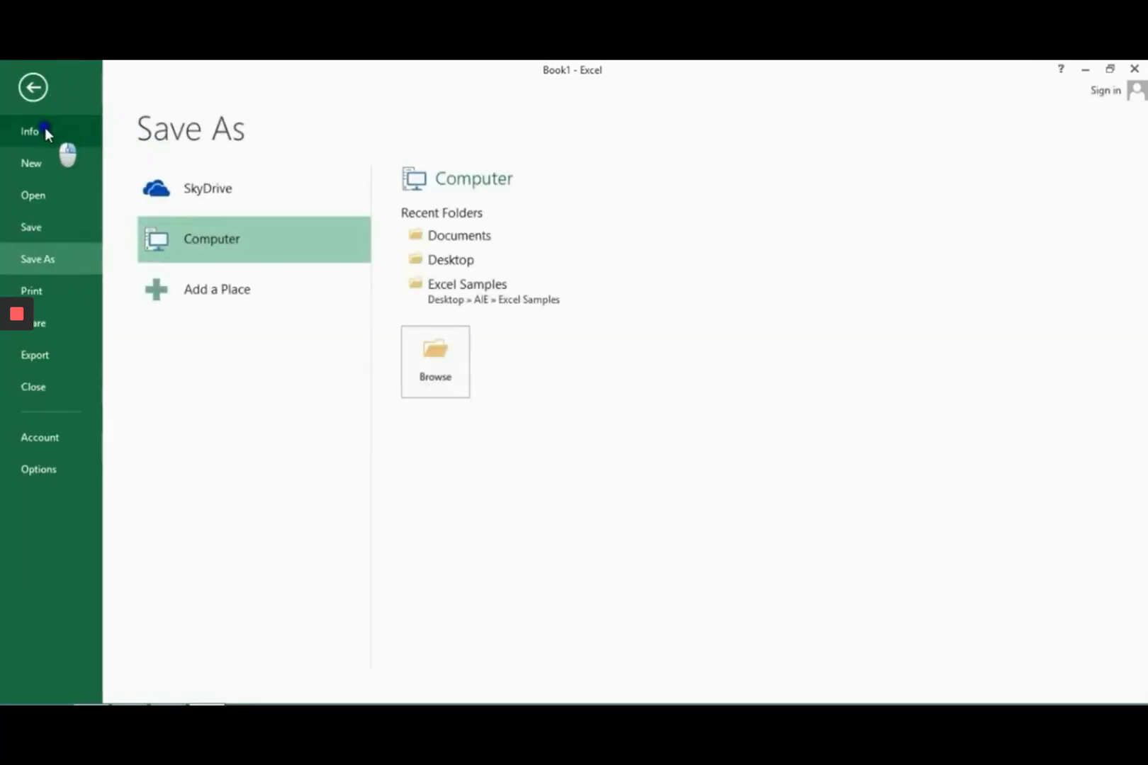
click(426, 355)
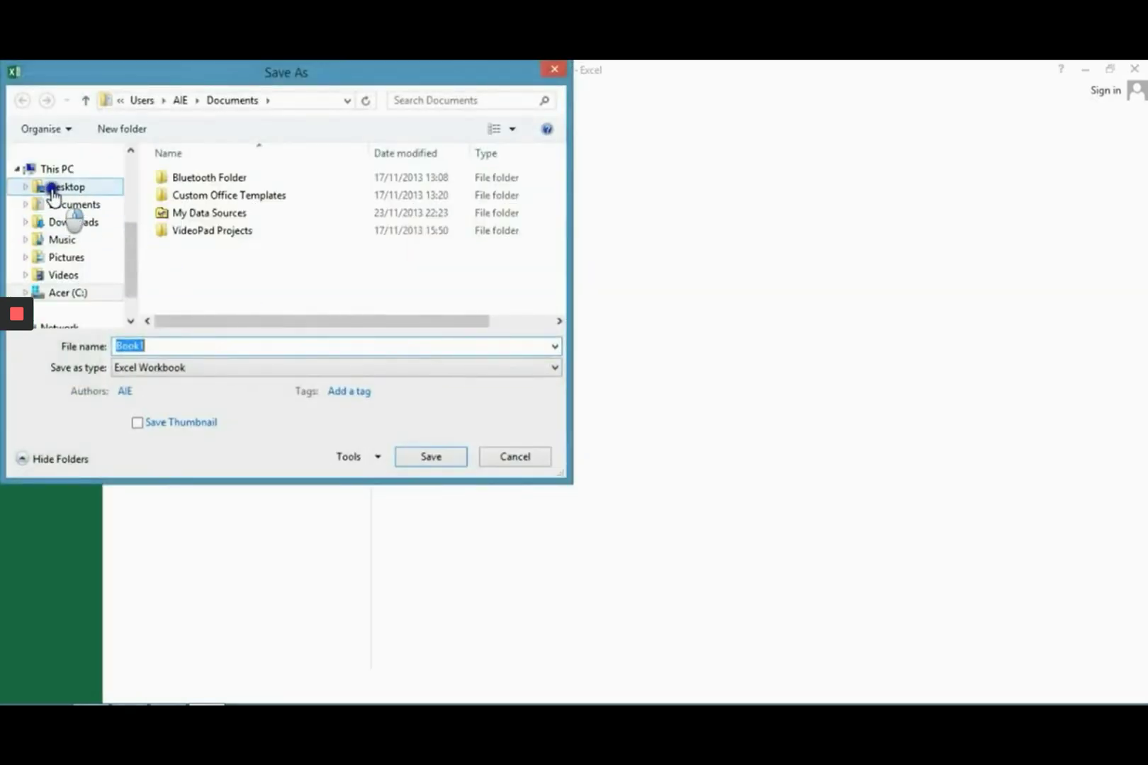
click(54, 188)
click(175, 343)
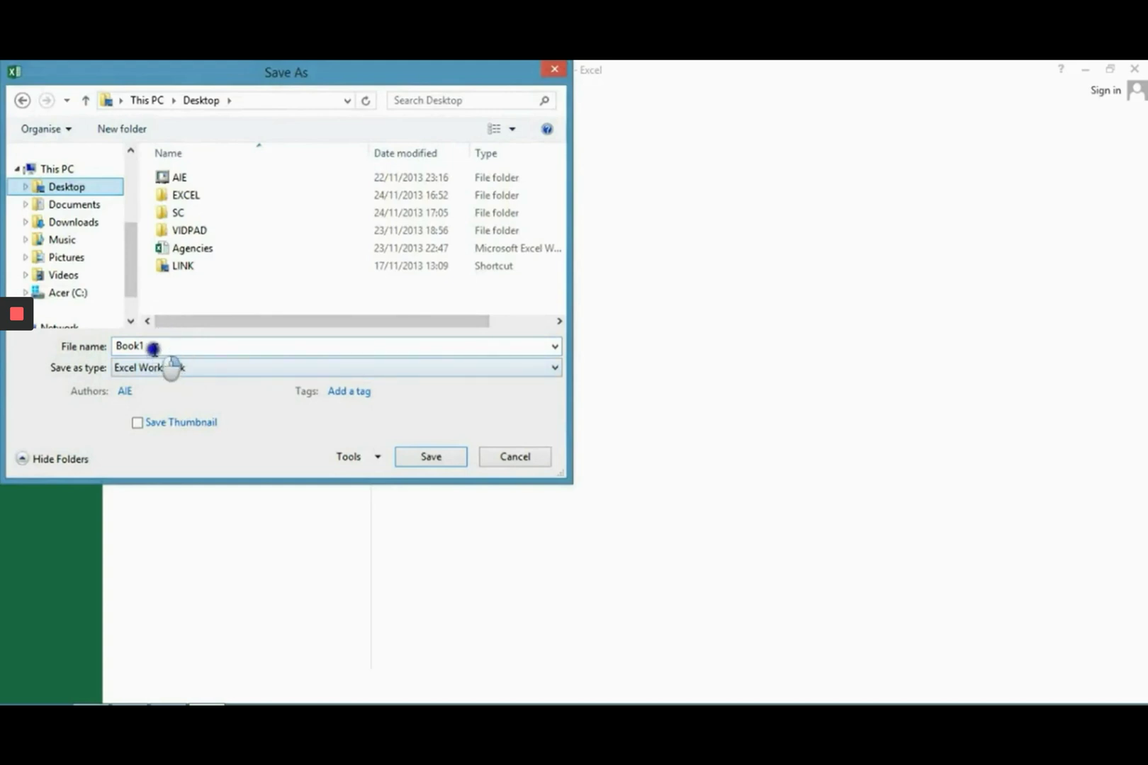
double_click(153, 348)
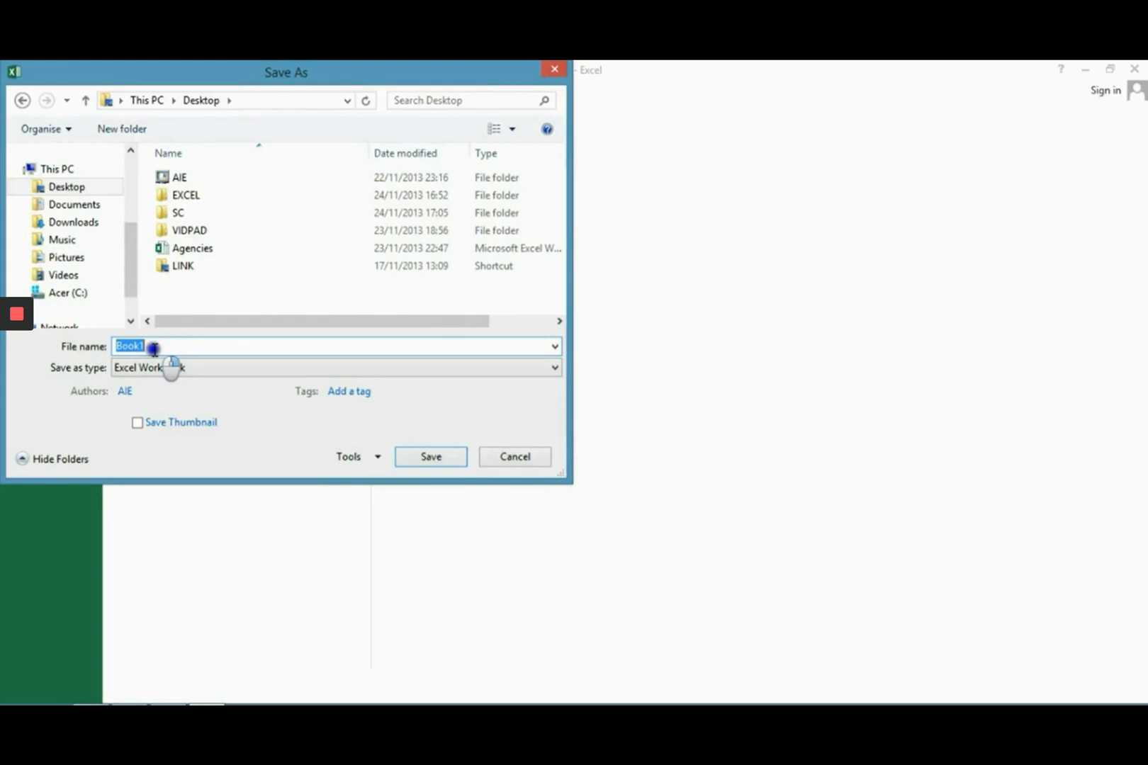
text(Text)
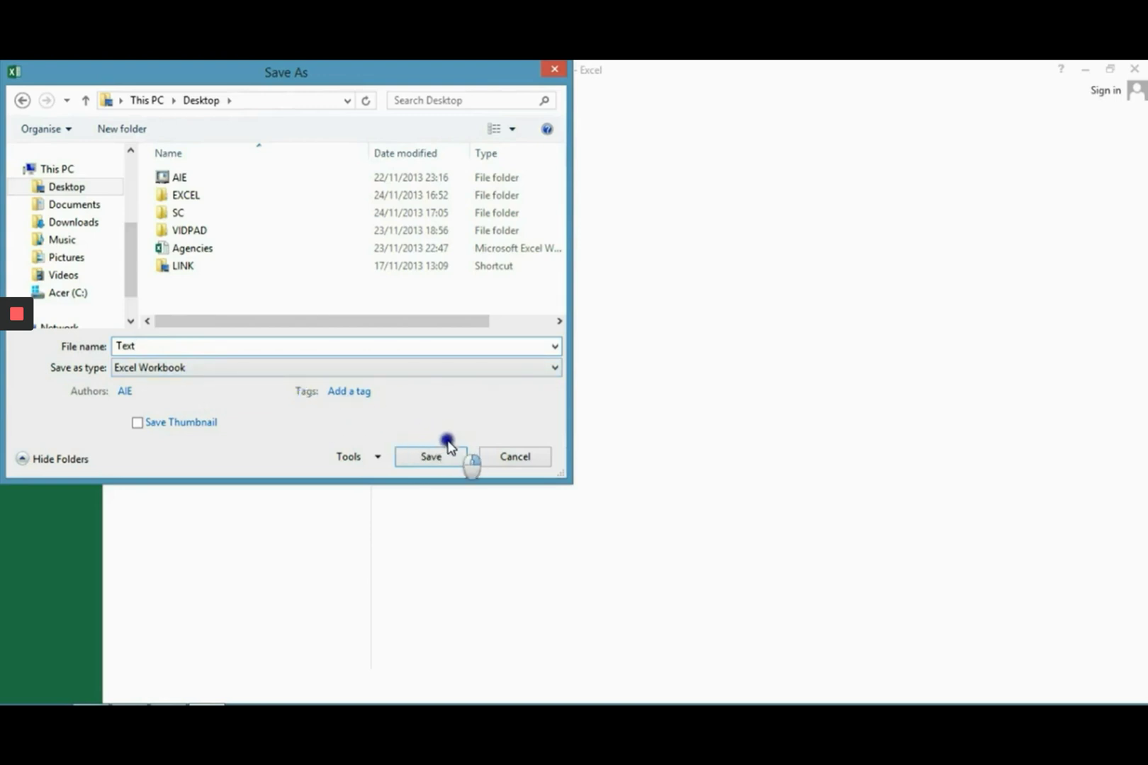
click(431, 457)
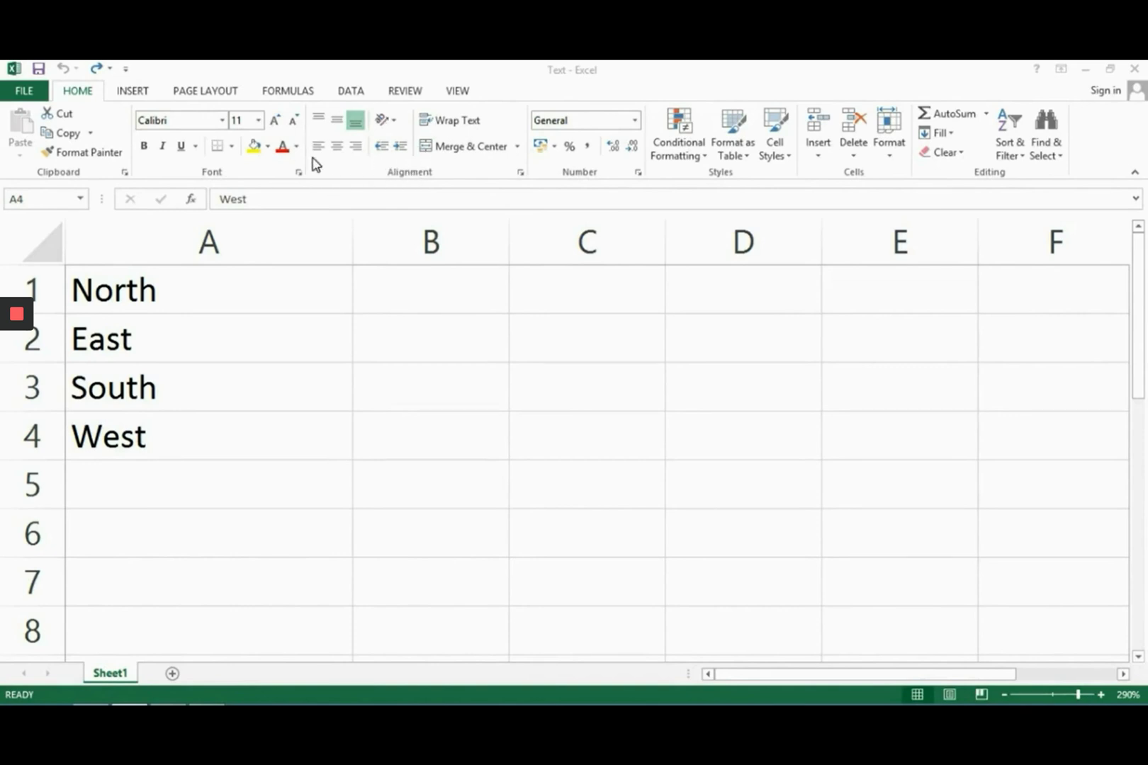
Step: Right-align North in cell A1 and set it back to left alignment
click(196, 298)
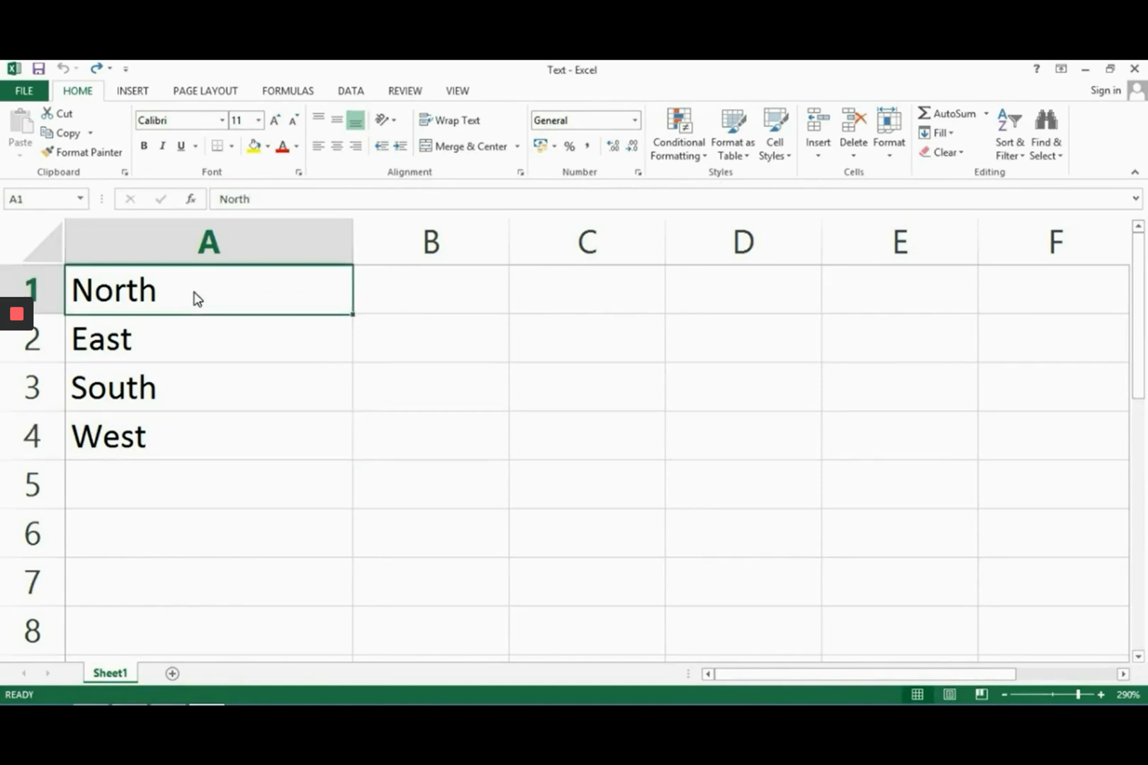
click(357, 149)
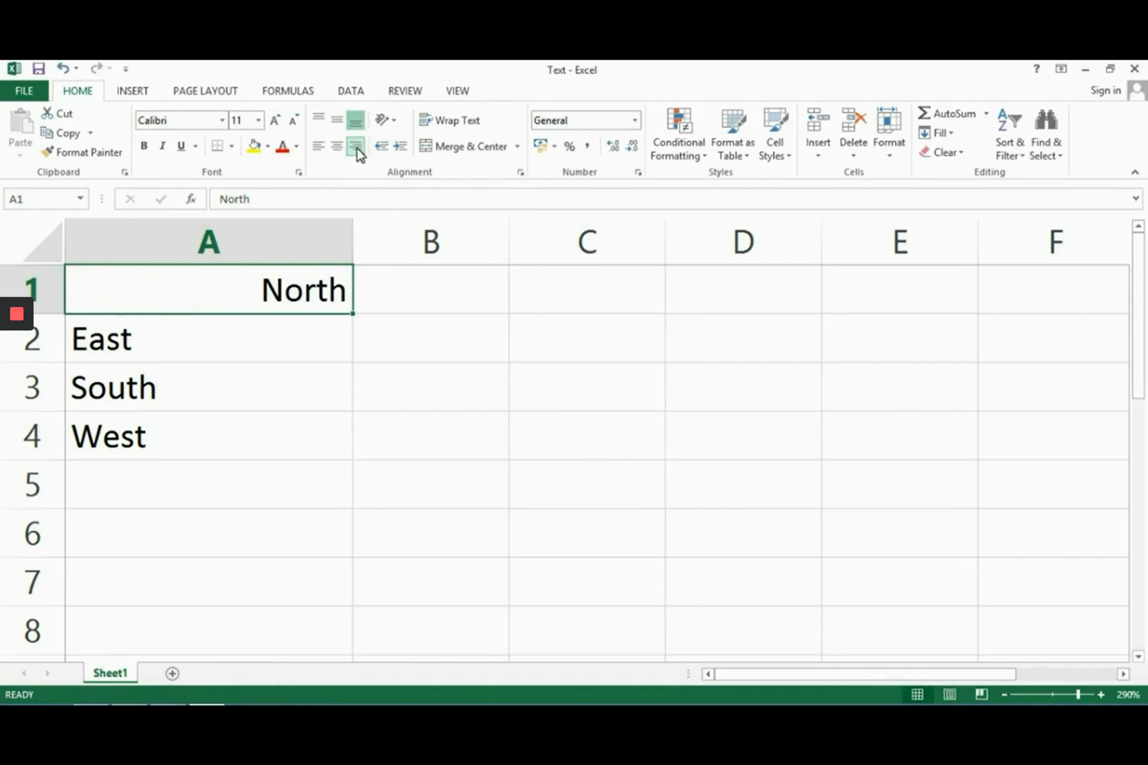
click(319, 147)
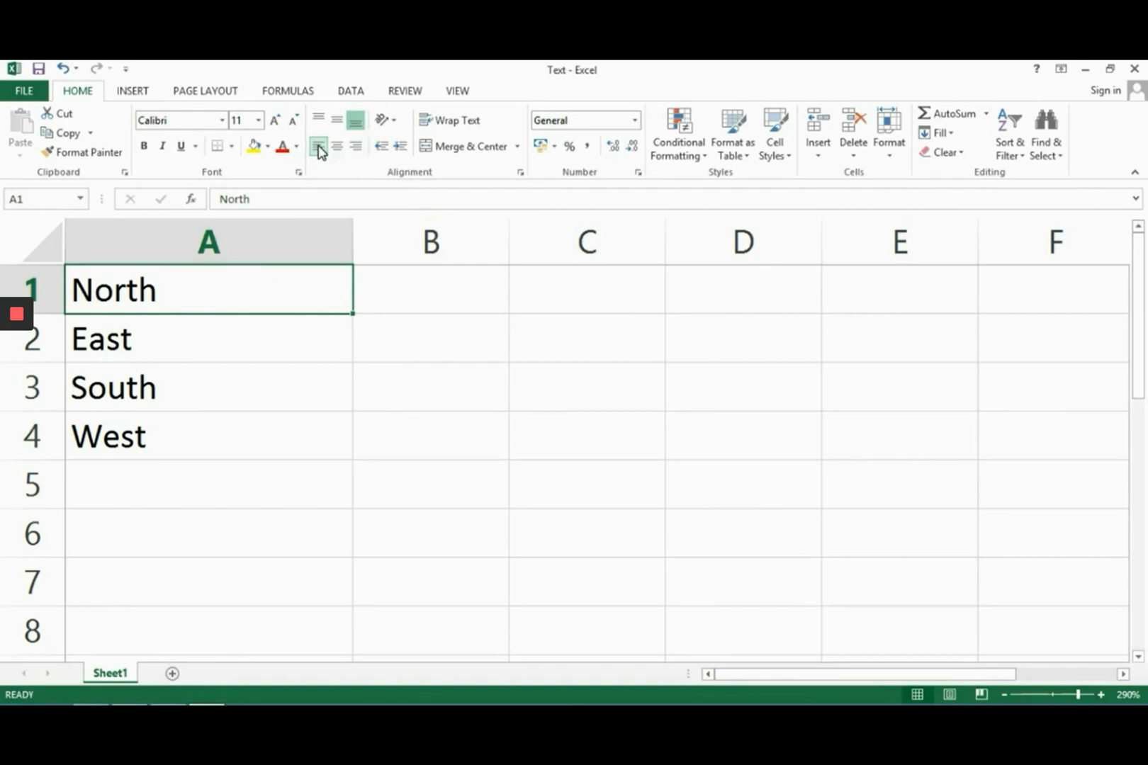
Step: Enter the numbers 12, 10, 8 and 6 in cells B1 to B4
key(Right)
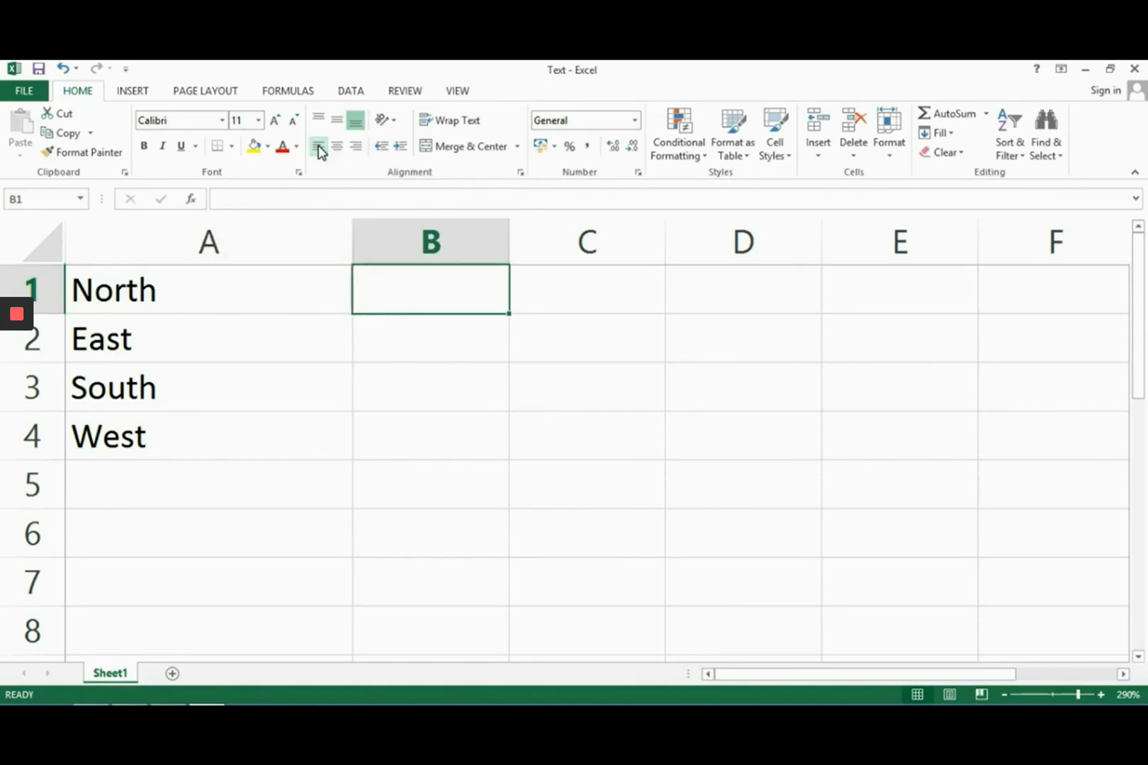
text(12)
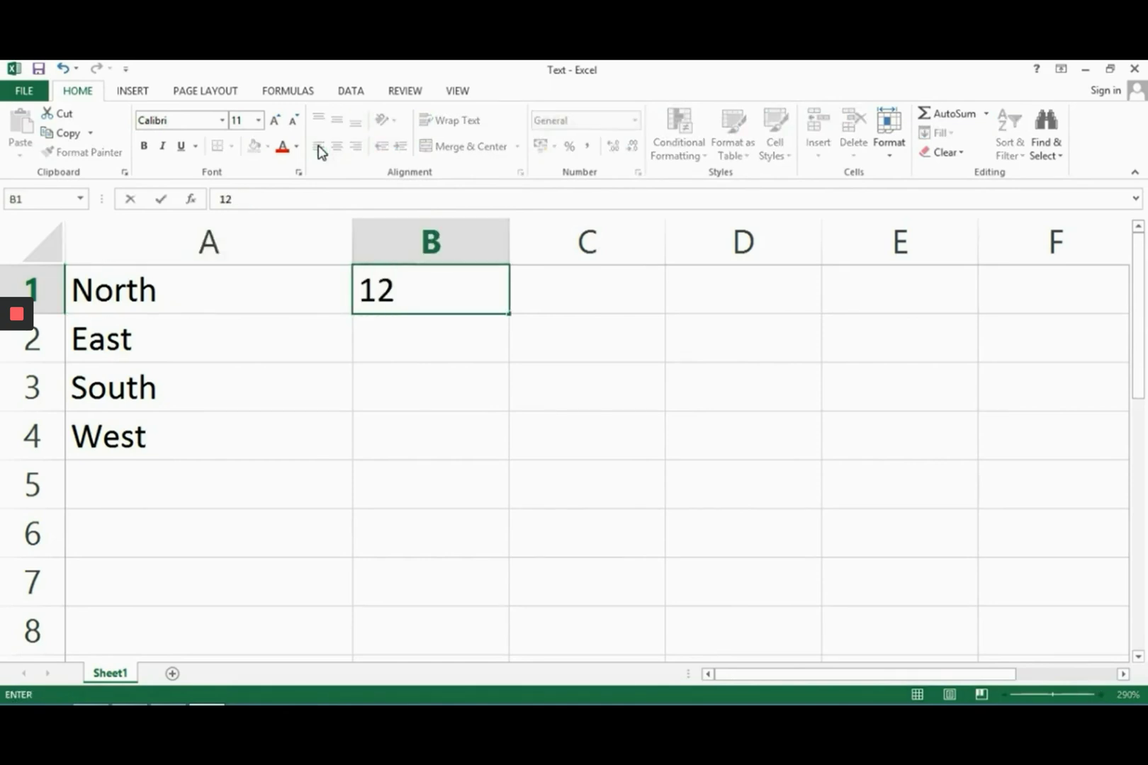
key(ctrl+Return)
key(Return)
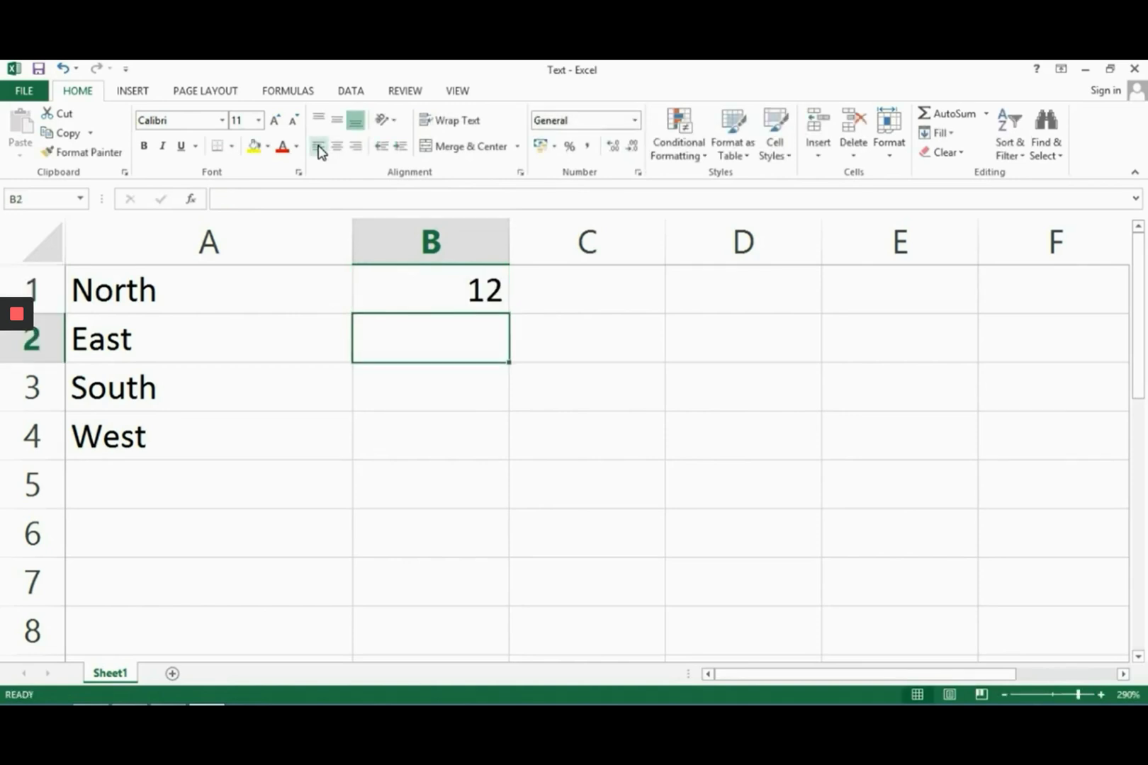
text(10)
key(Return)
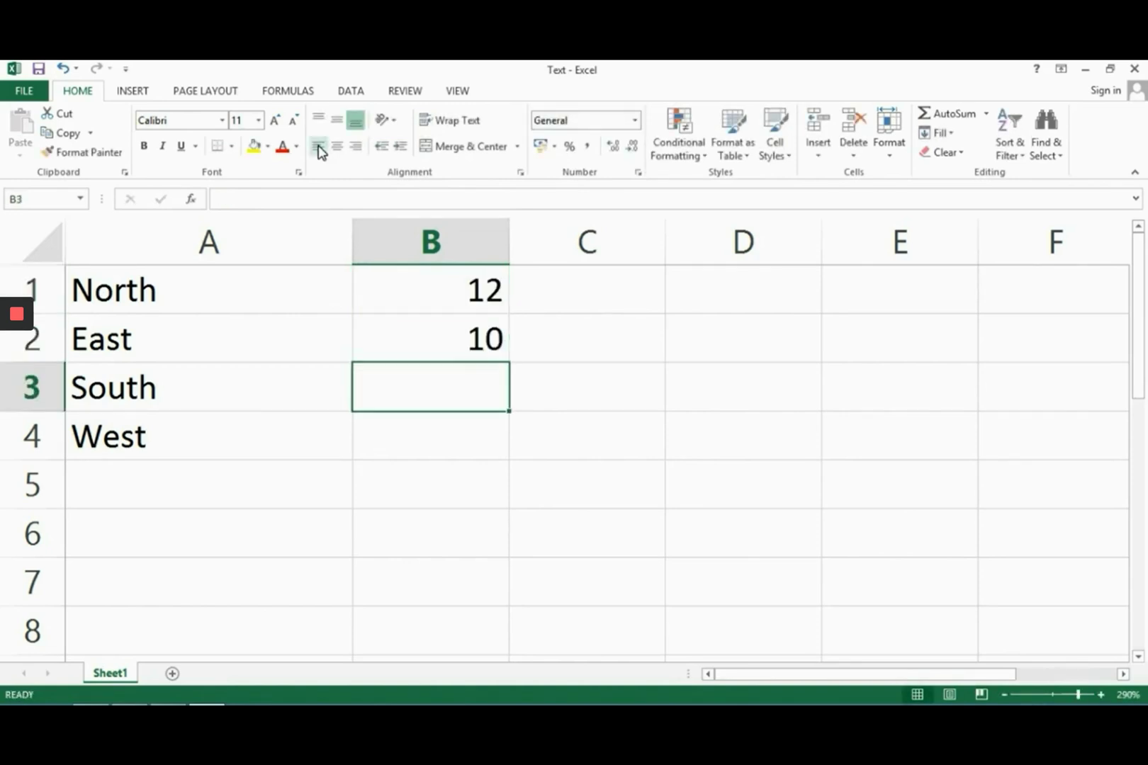
text(8)
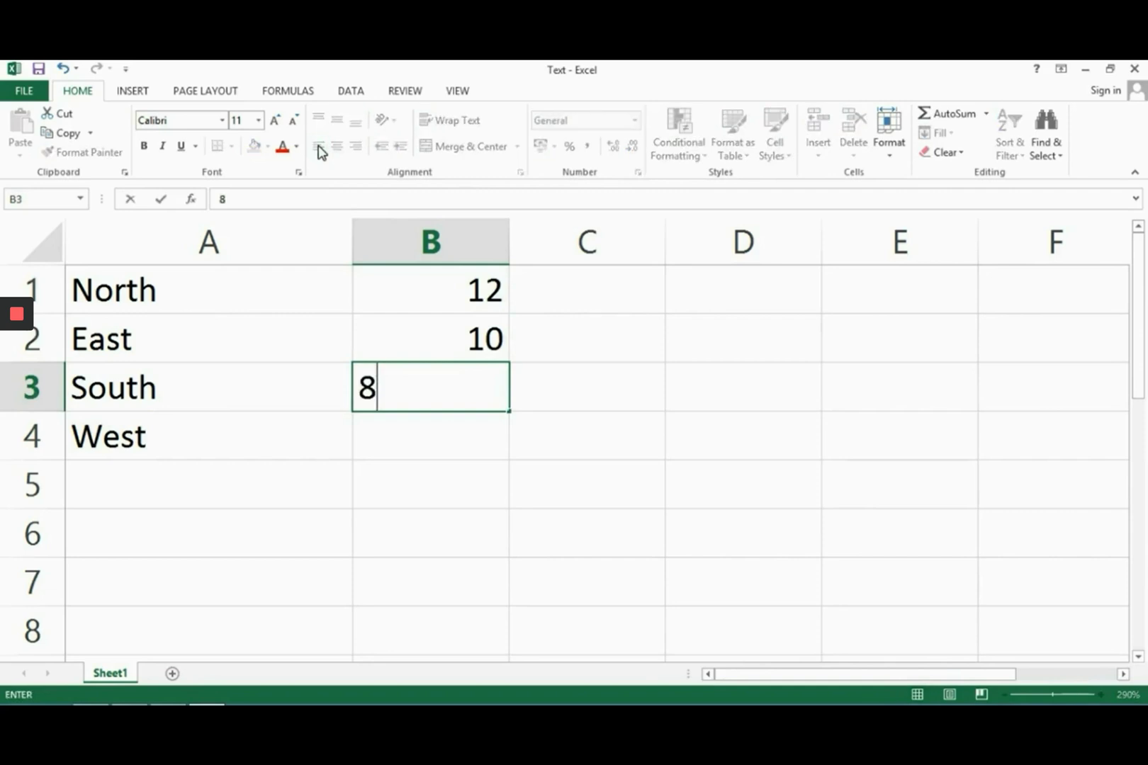
key(Return)
text(6)
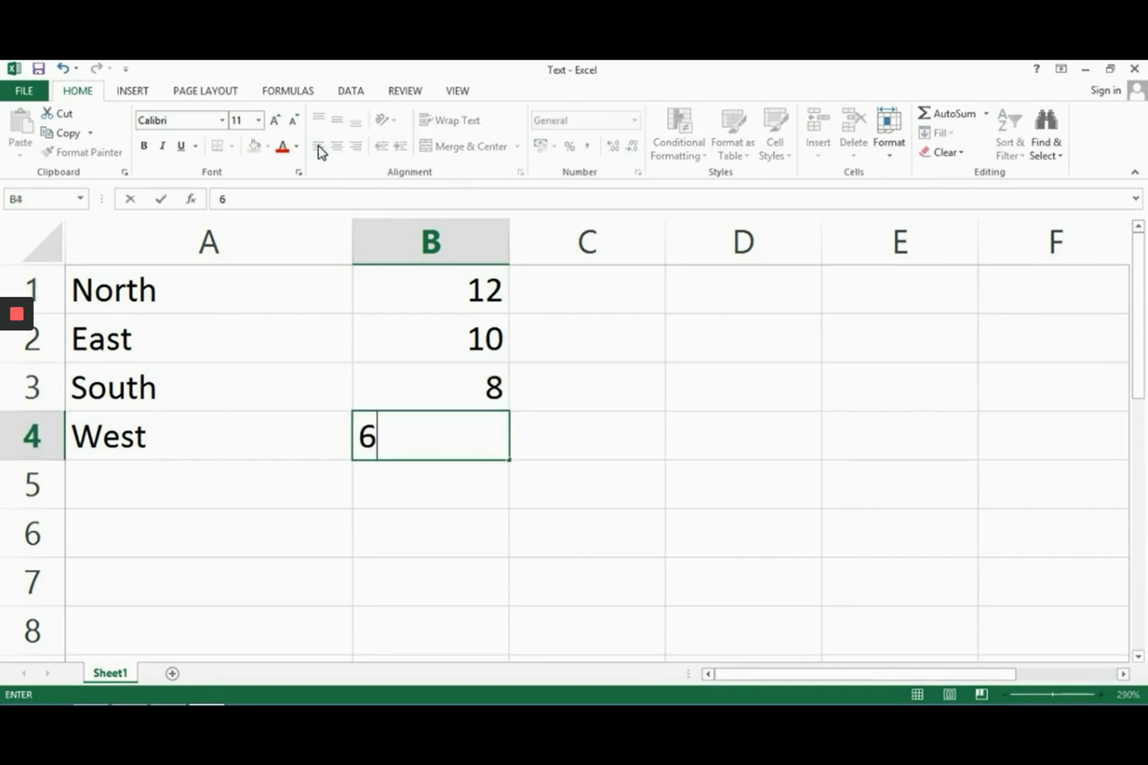
key(ctrl+Return)
key(Return)
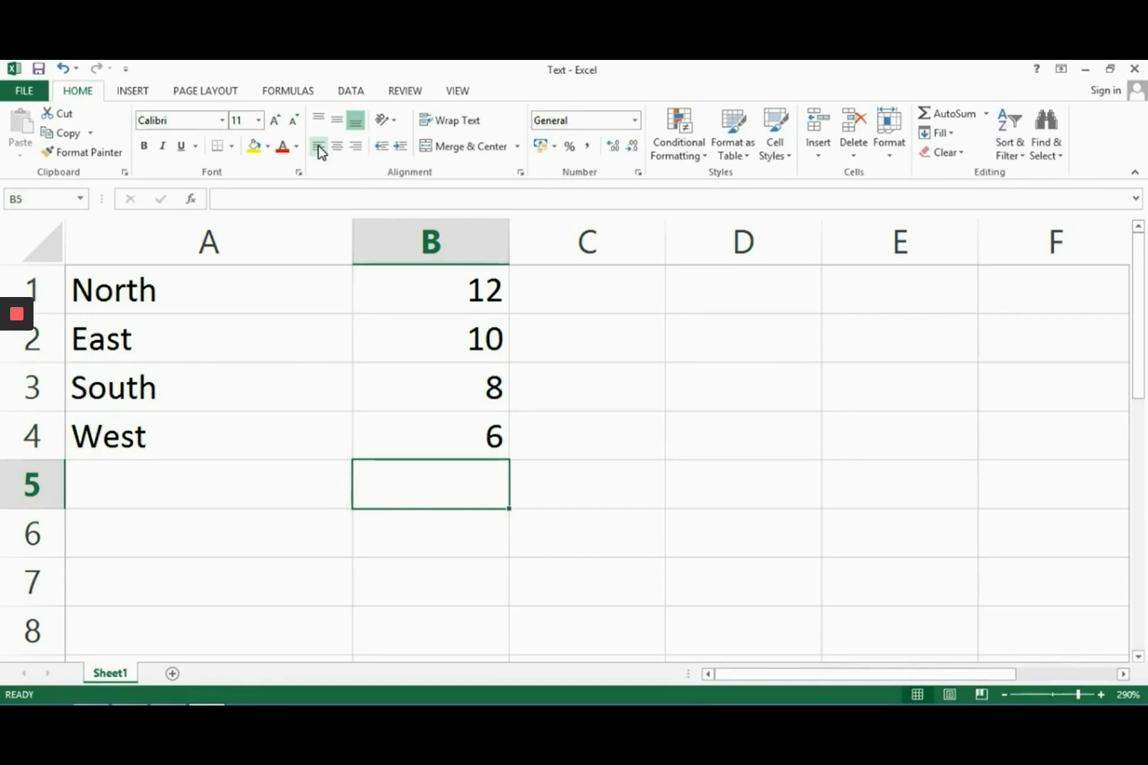
Step: Enter 2 in cell B5 and undo that entry
text(2)
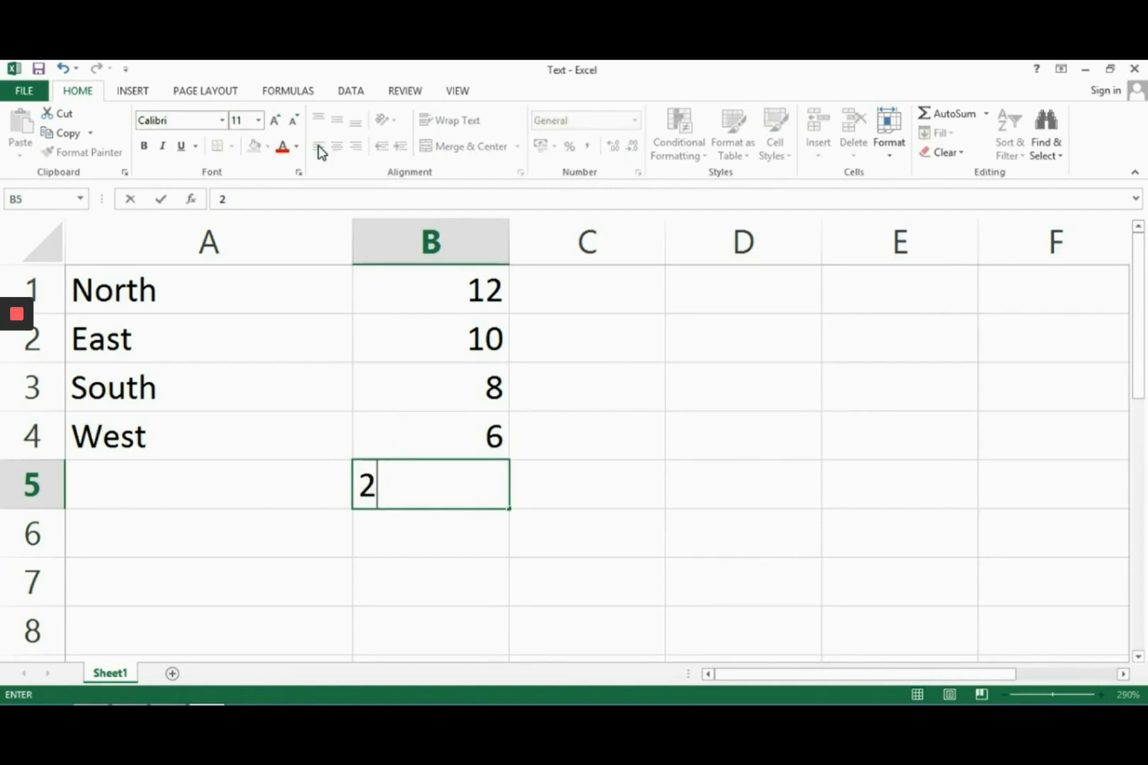
key(Tab)
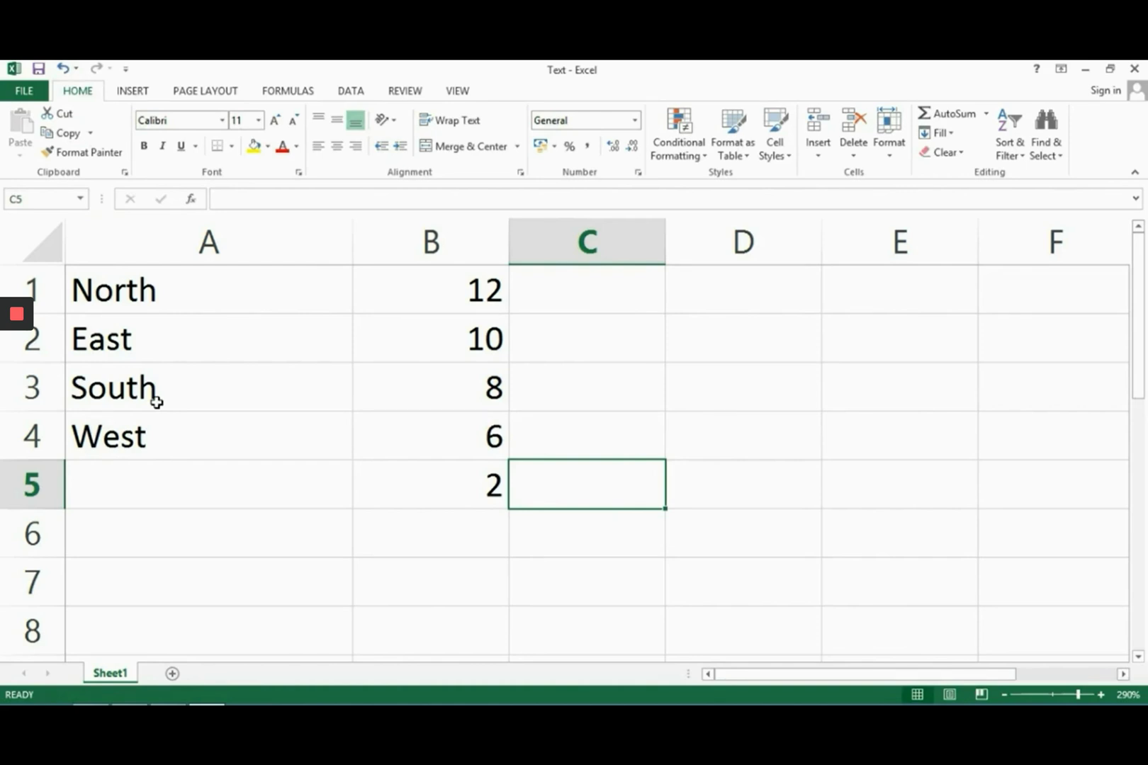
key(ctrl+z)
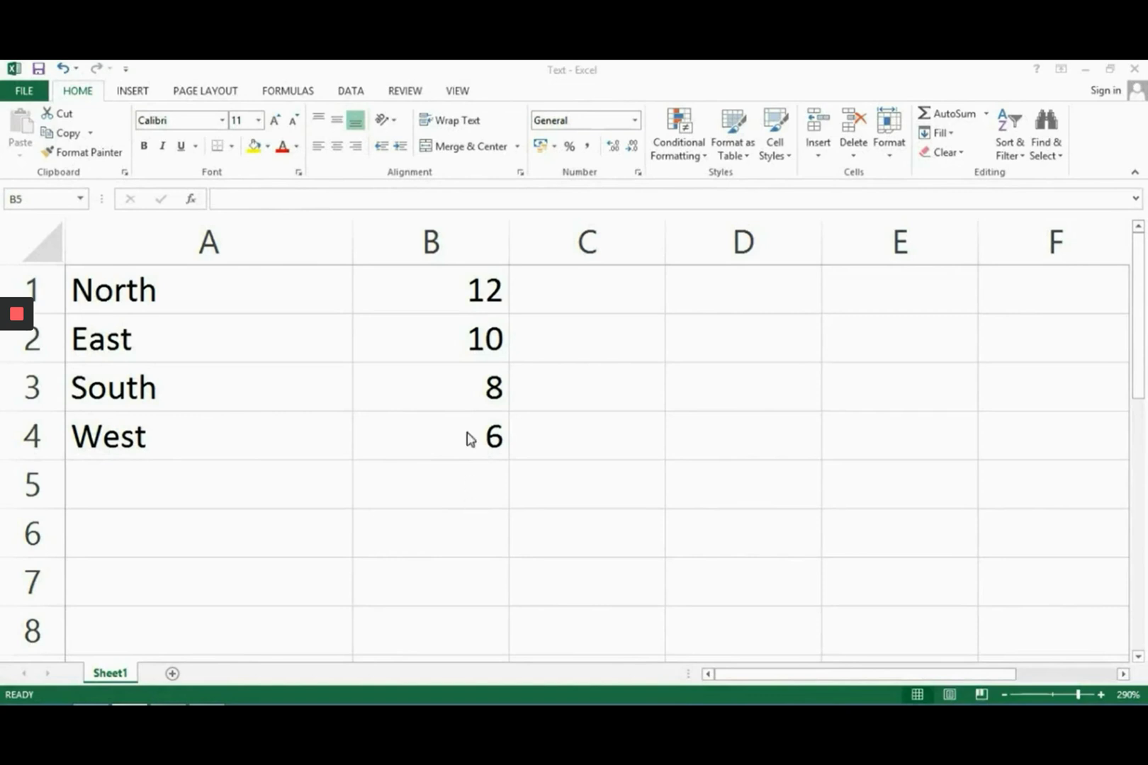
Step: Change the number for South in cell B3 to 4 by editing inside the cell
click(473, 379)
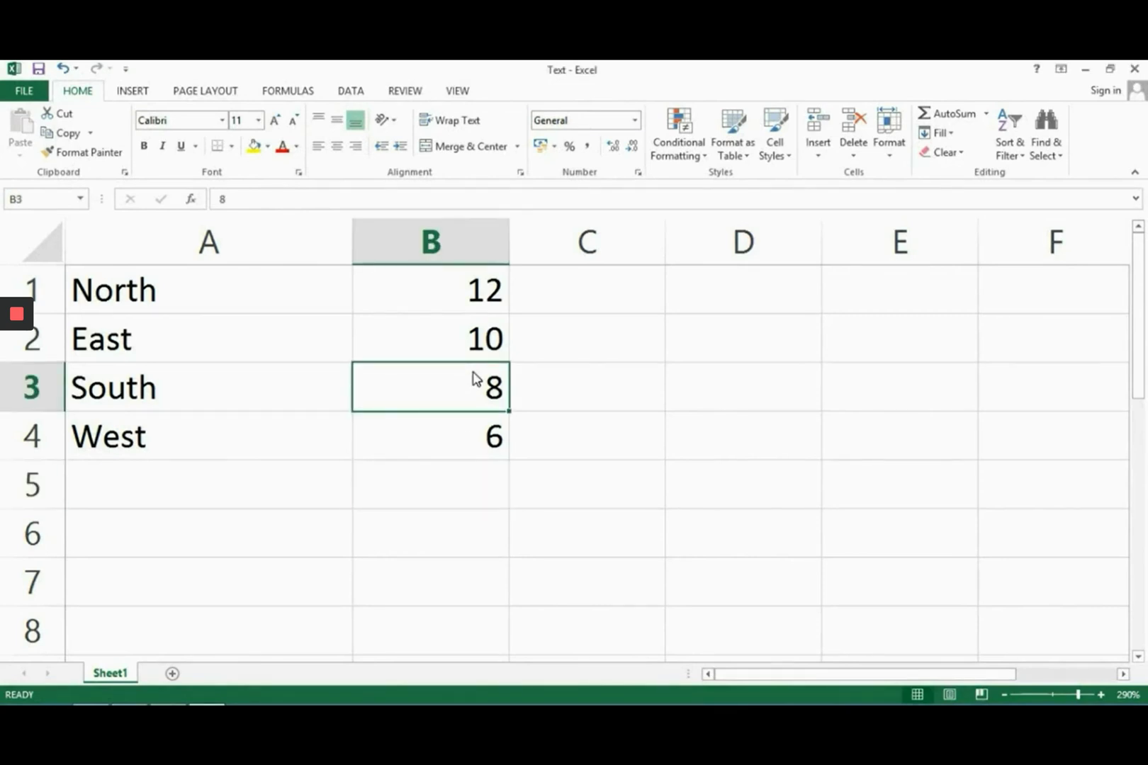
double_click(473, 379)
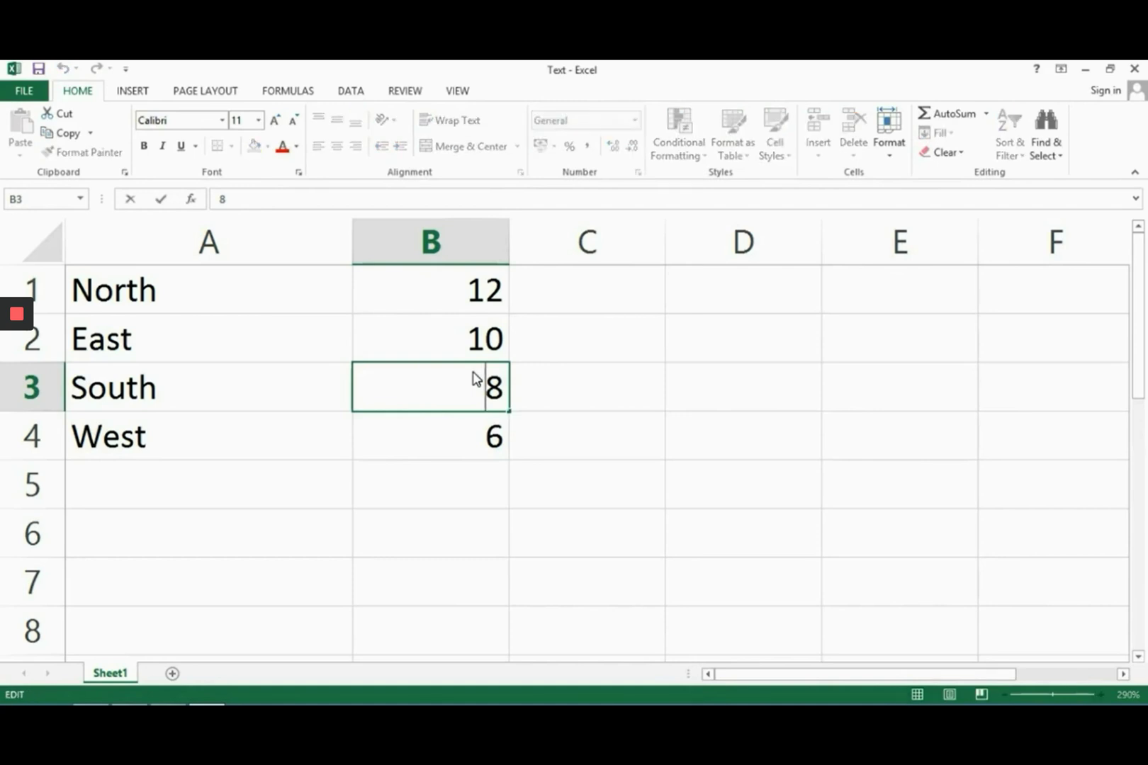
key(Delete)
text(4)
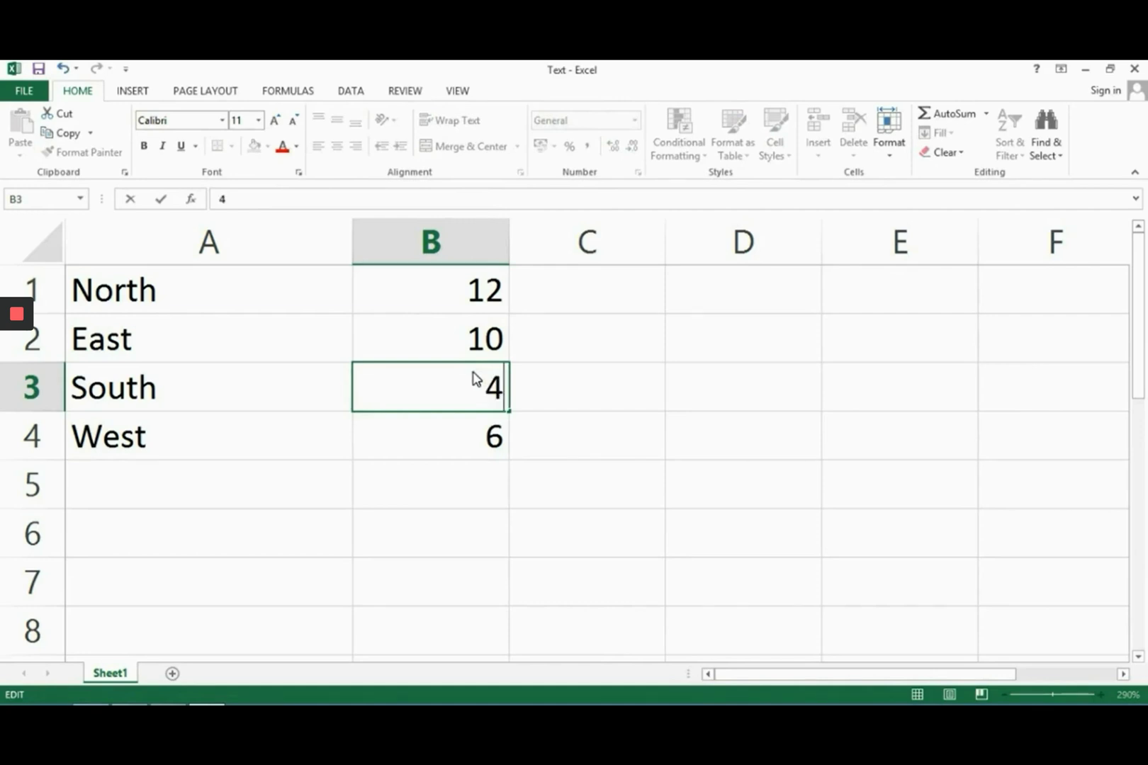
key(Return)
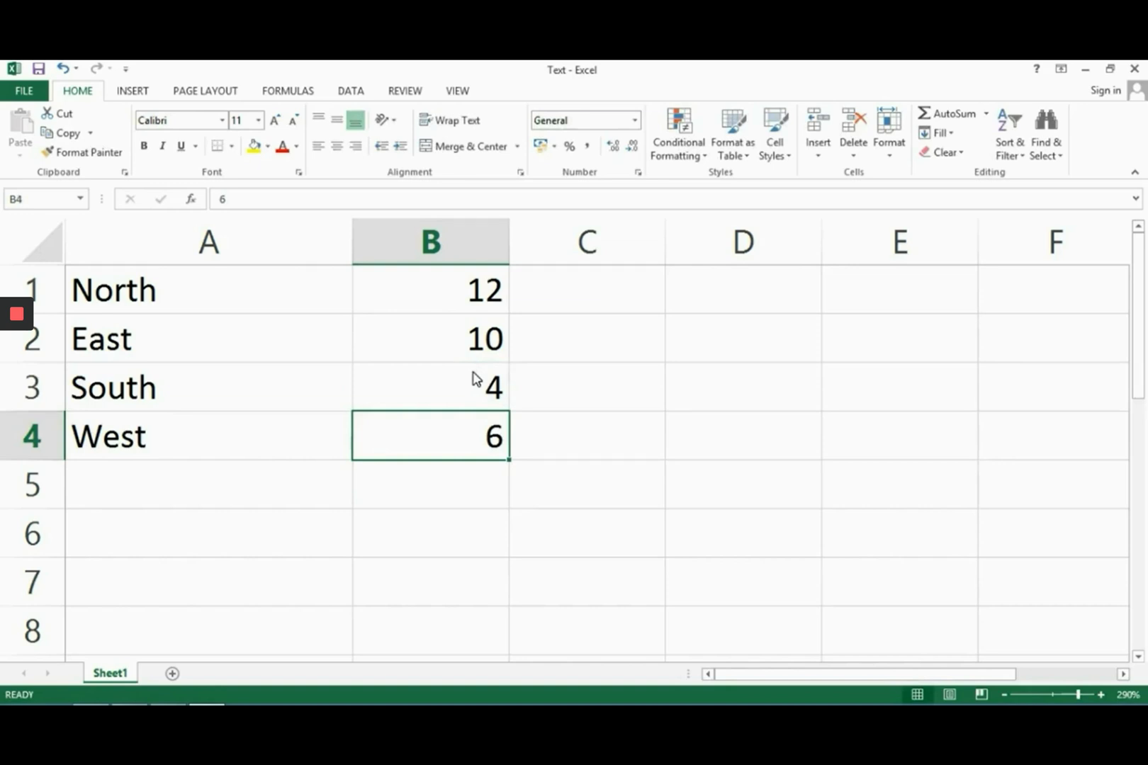
Step: Edit South directly inside cell A3, replacing its last letter with h
click(270, 394)
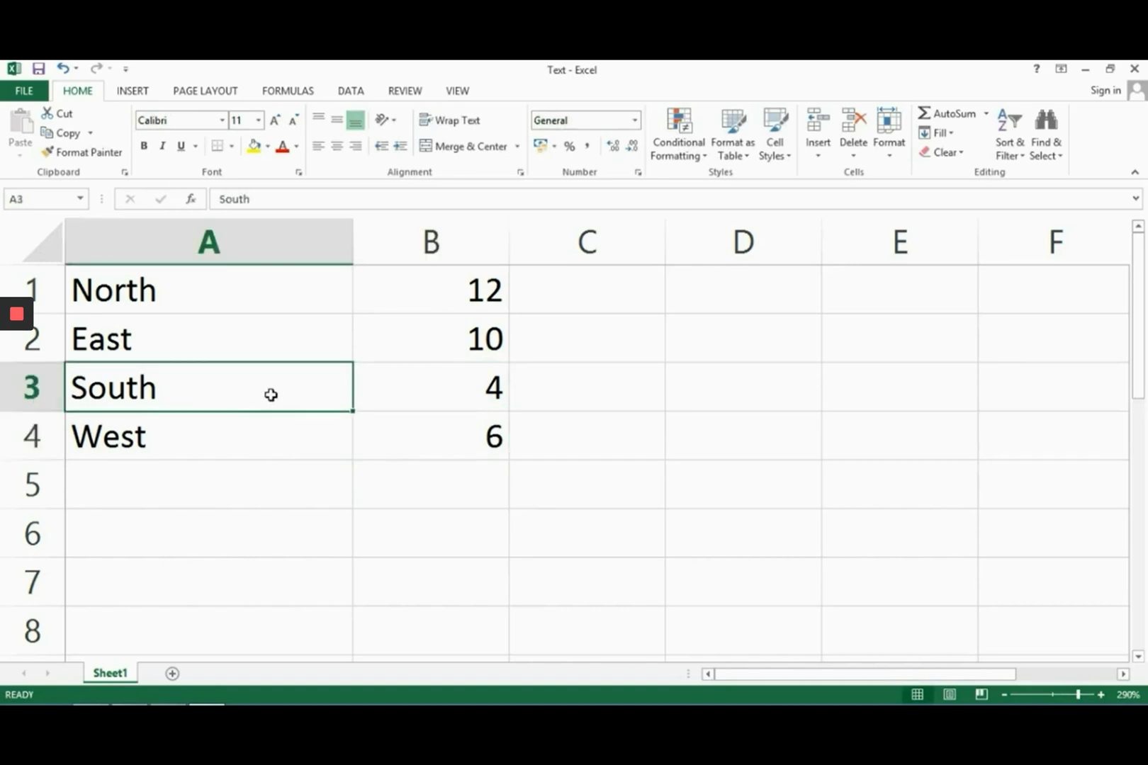
double_click(180, 393)
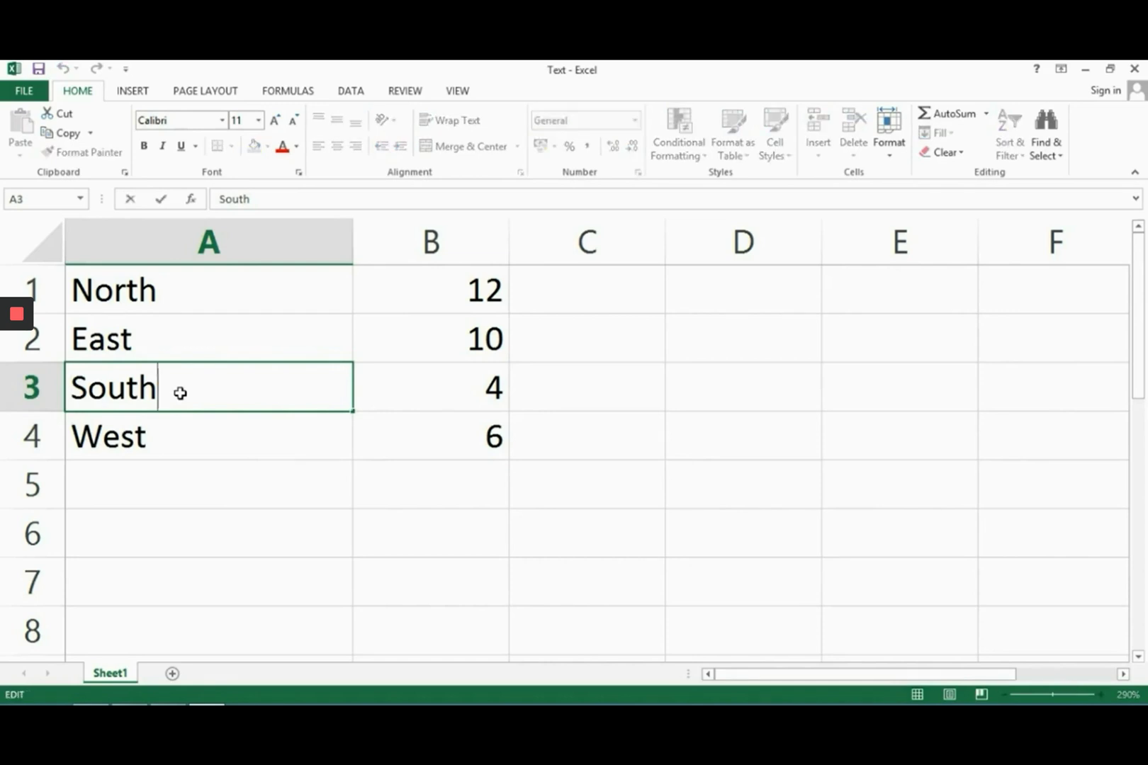
key(BackSpace)
text(h)
key(Return)
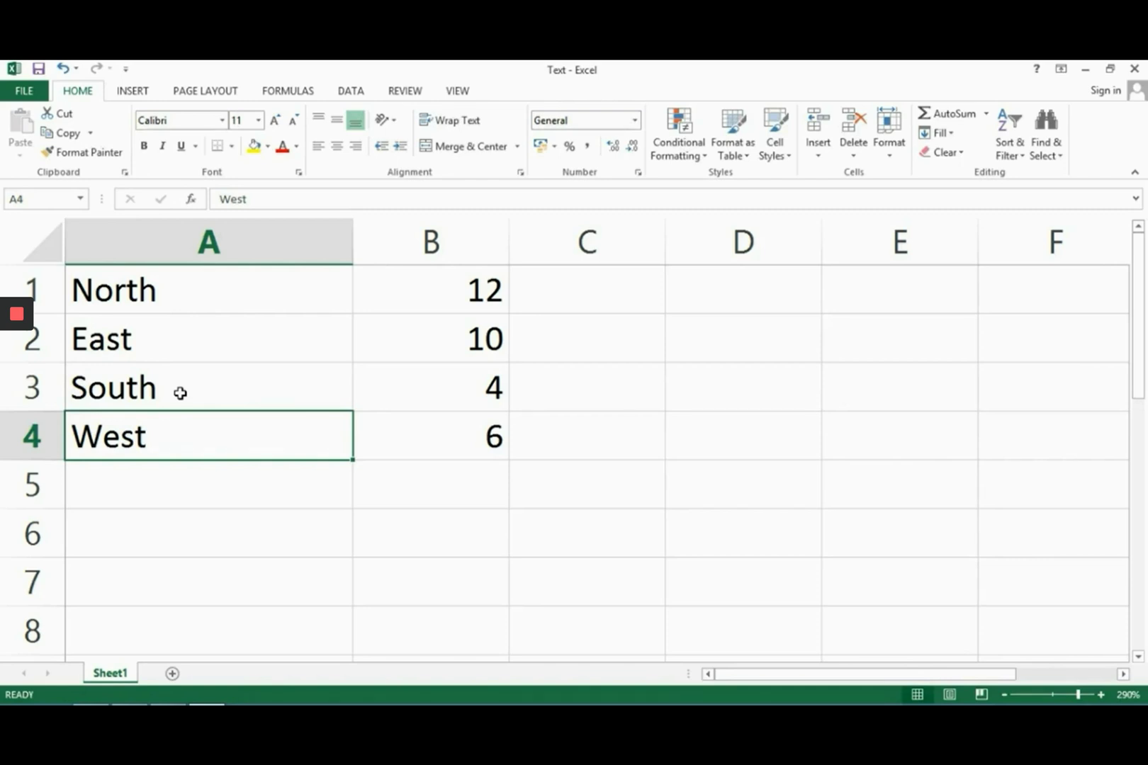
Step: Enter the date 24/11/2013 in cell A6 and left-align it
click(134, 551)
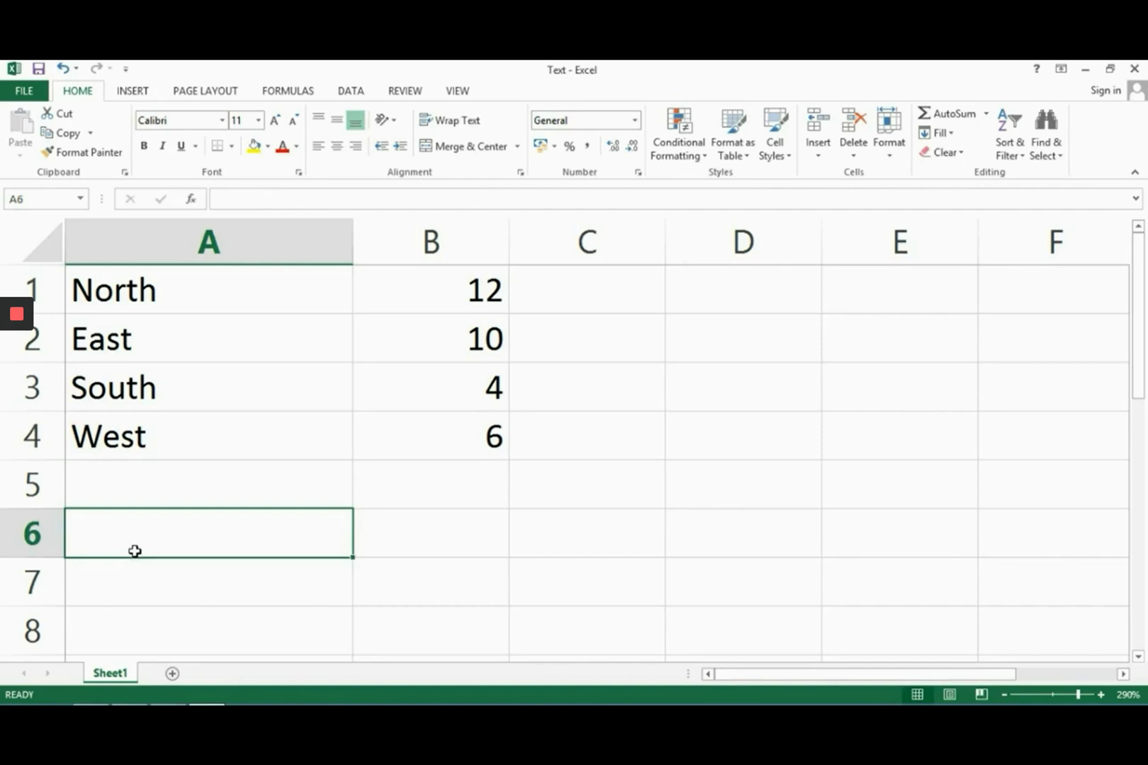
text(24)
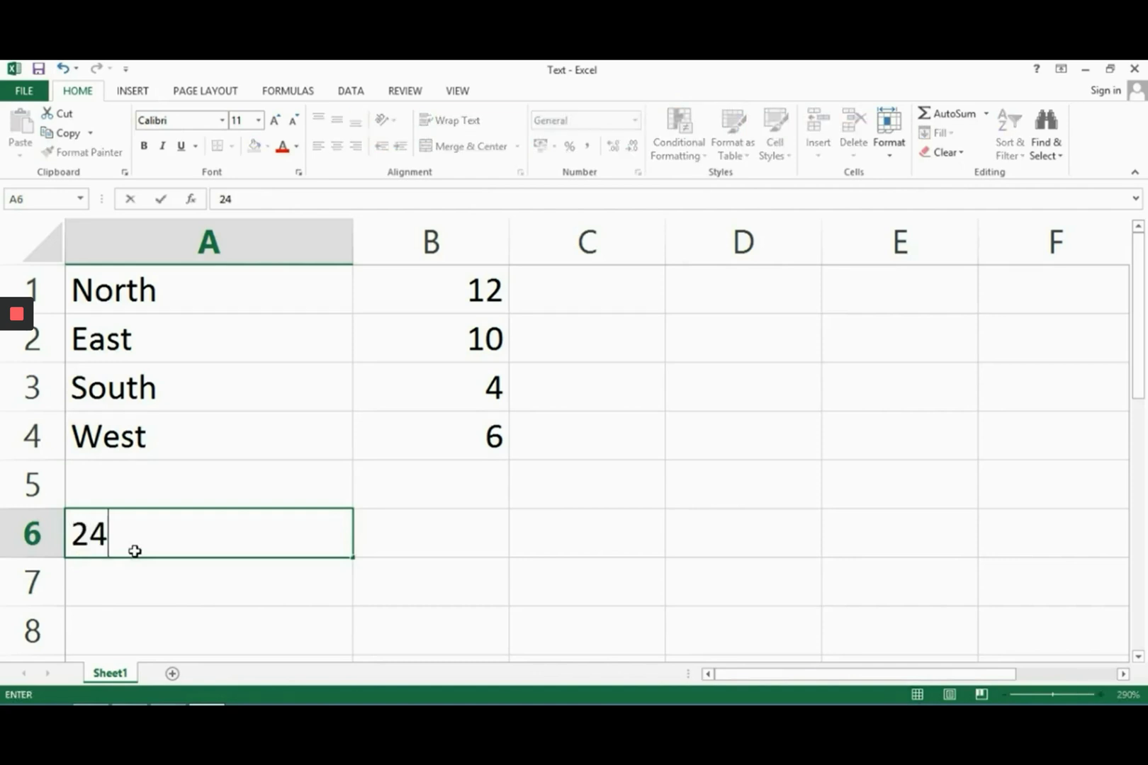
text(/11/2)
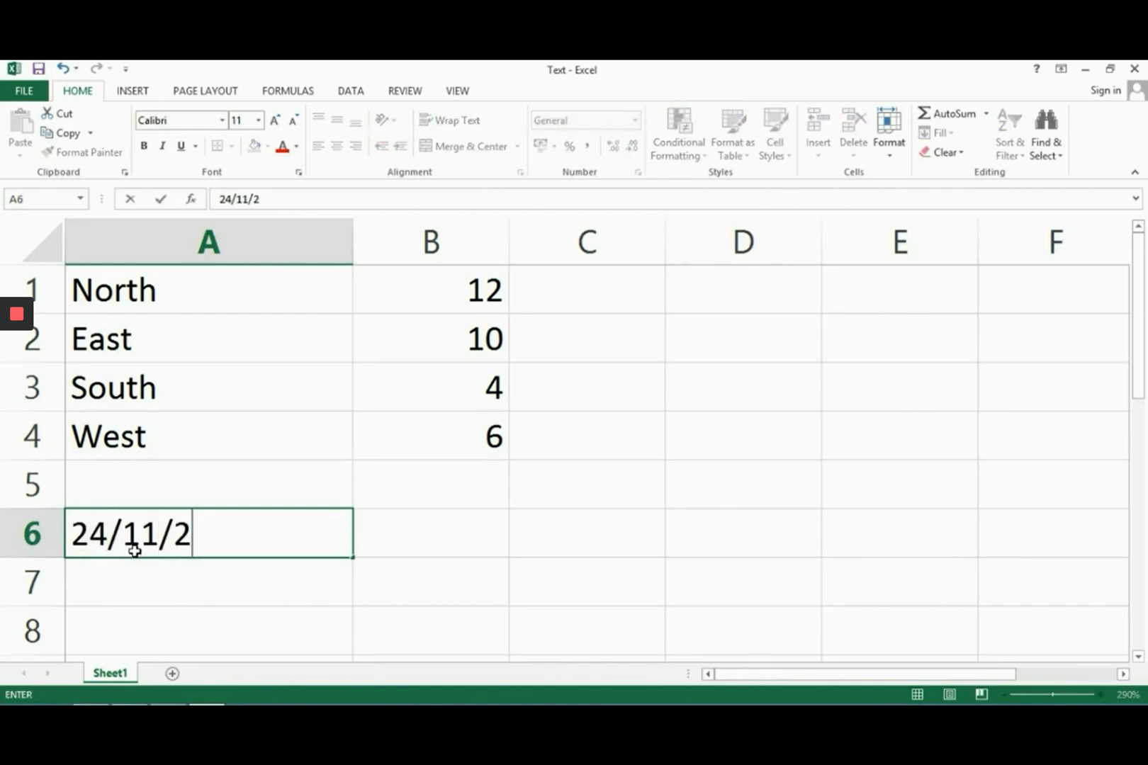
text(013)
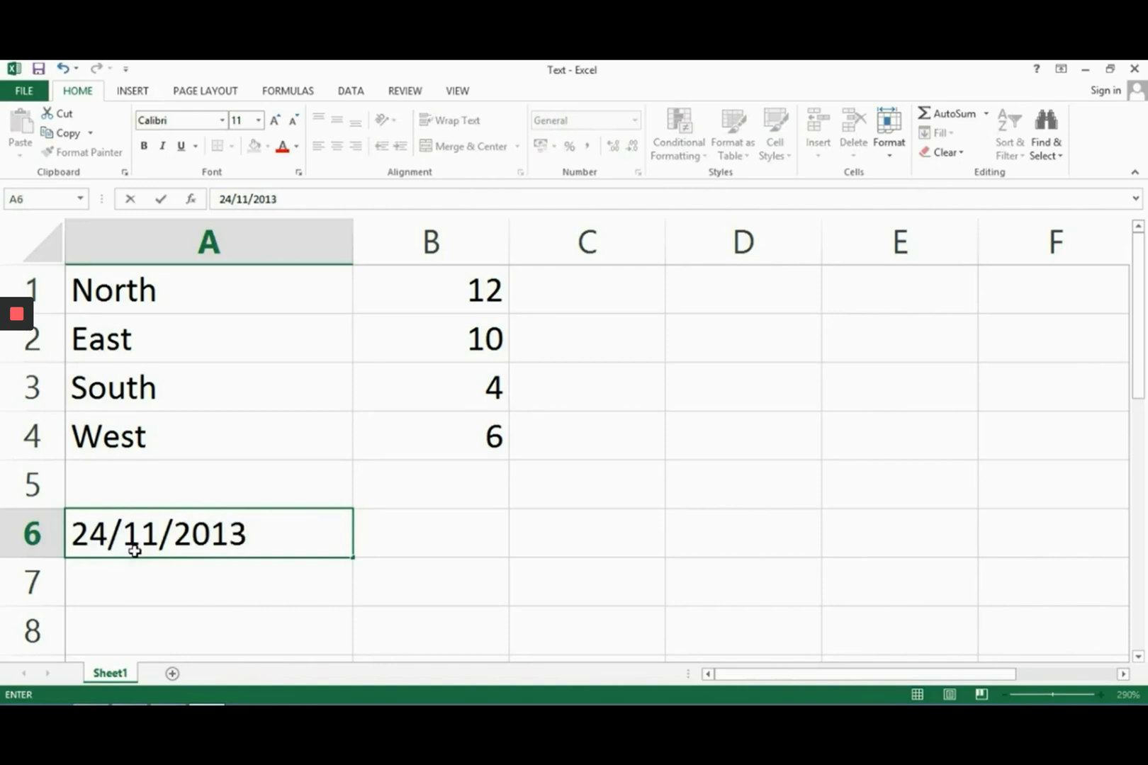
key(Return)
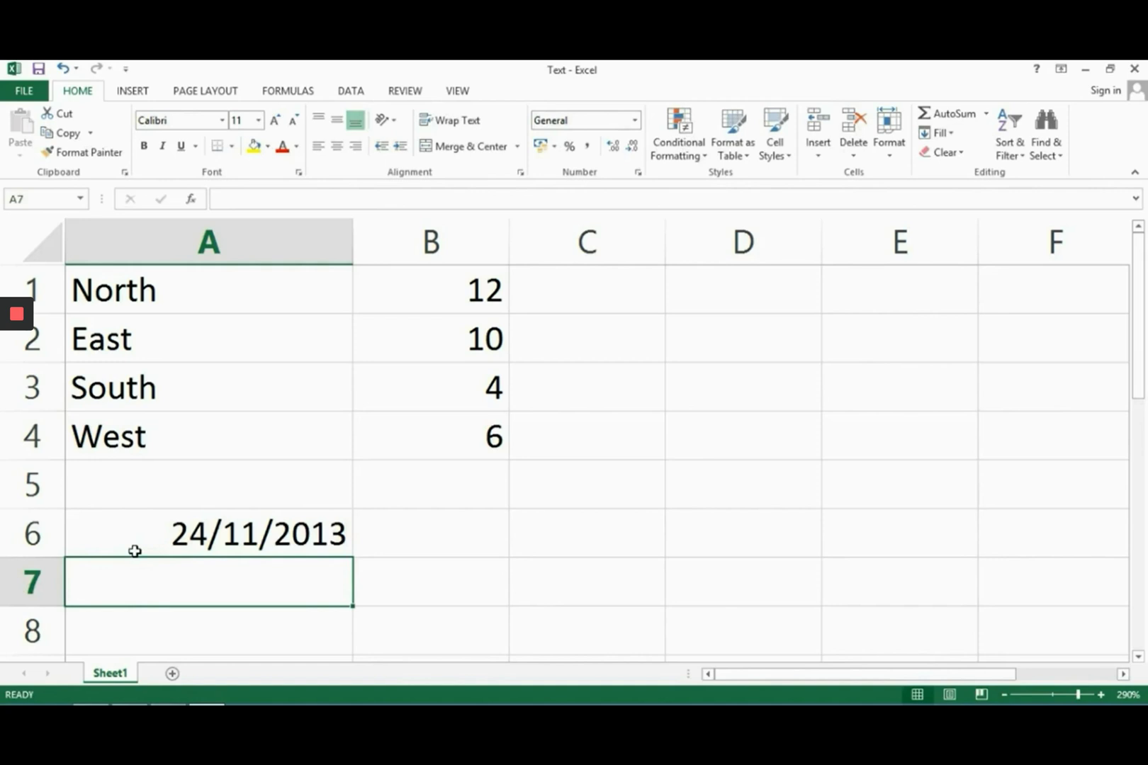
click(158, 528)
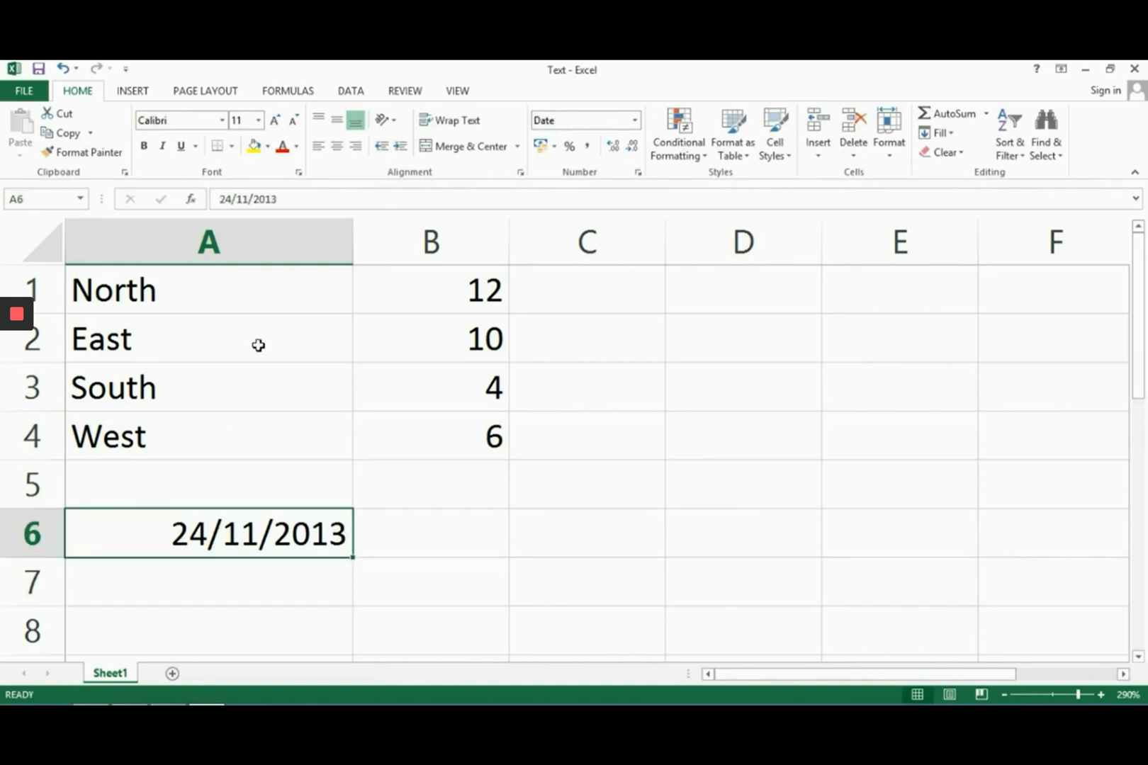
click(319, 147)
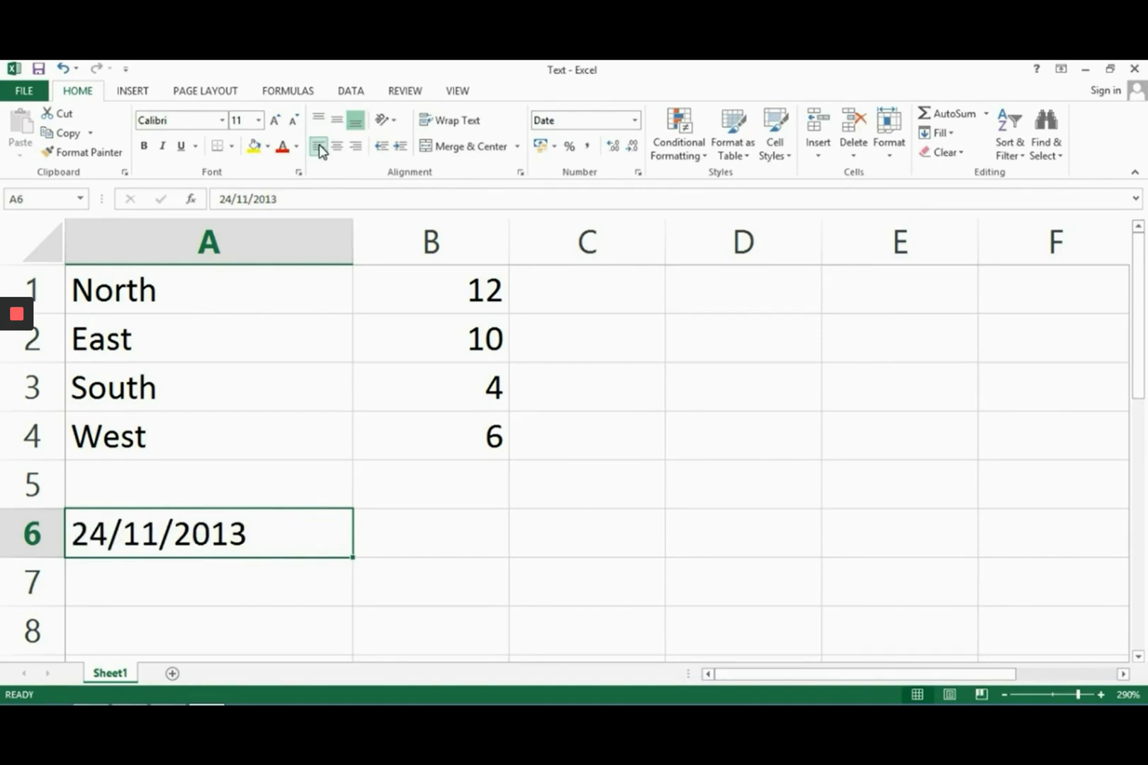
Step: Insert the current date and time in cell A7 with the formula =now()
key(Down)
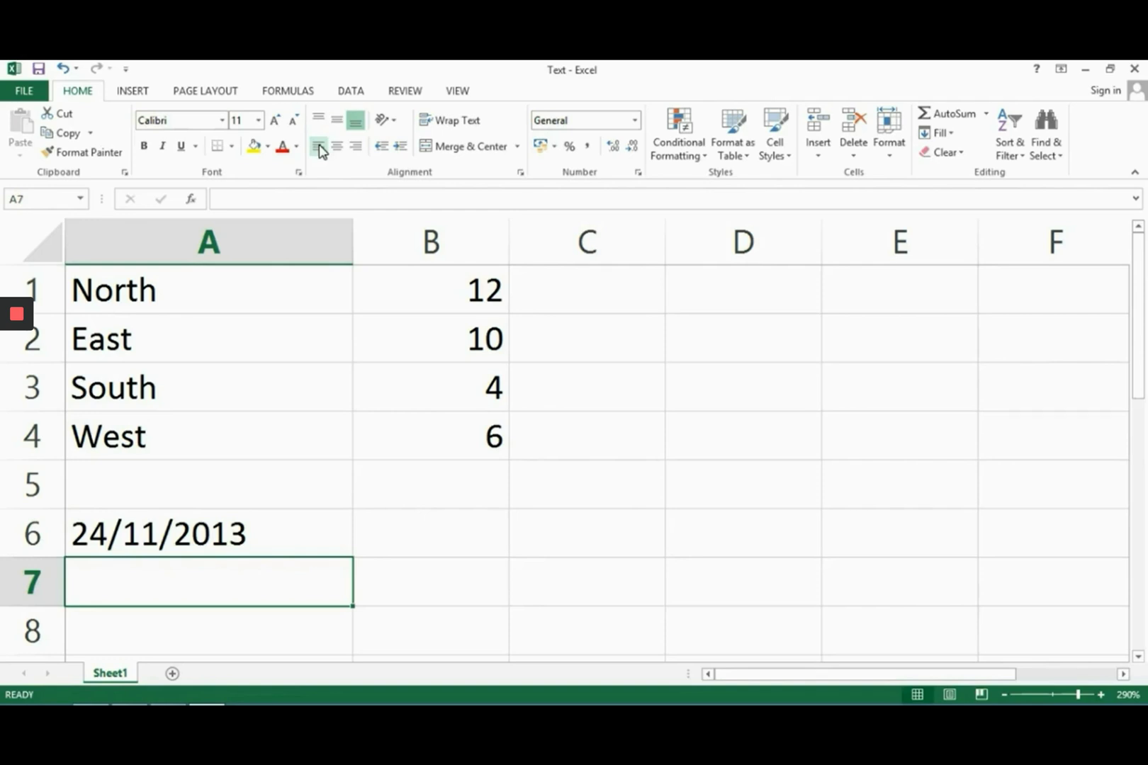
text(=)
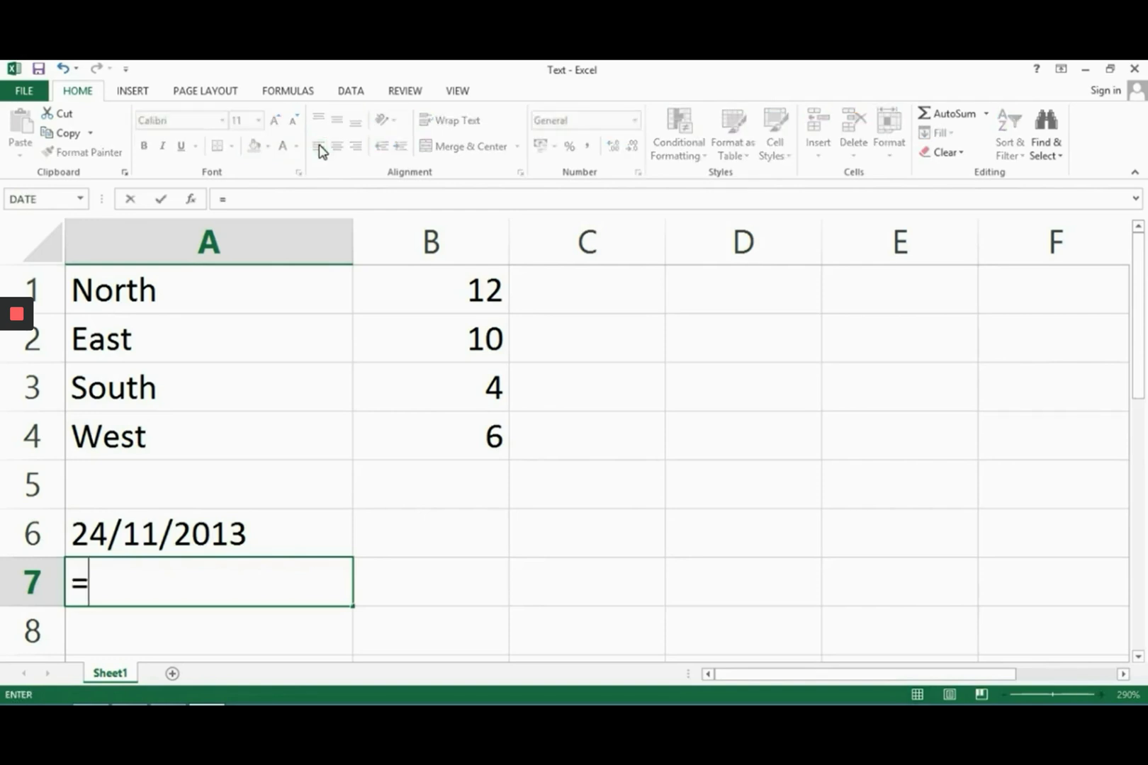
text(now()
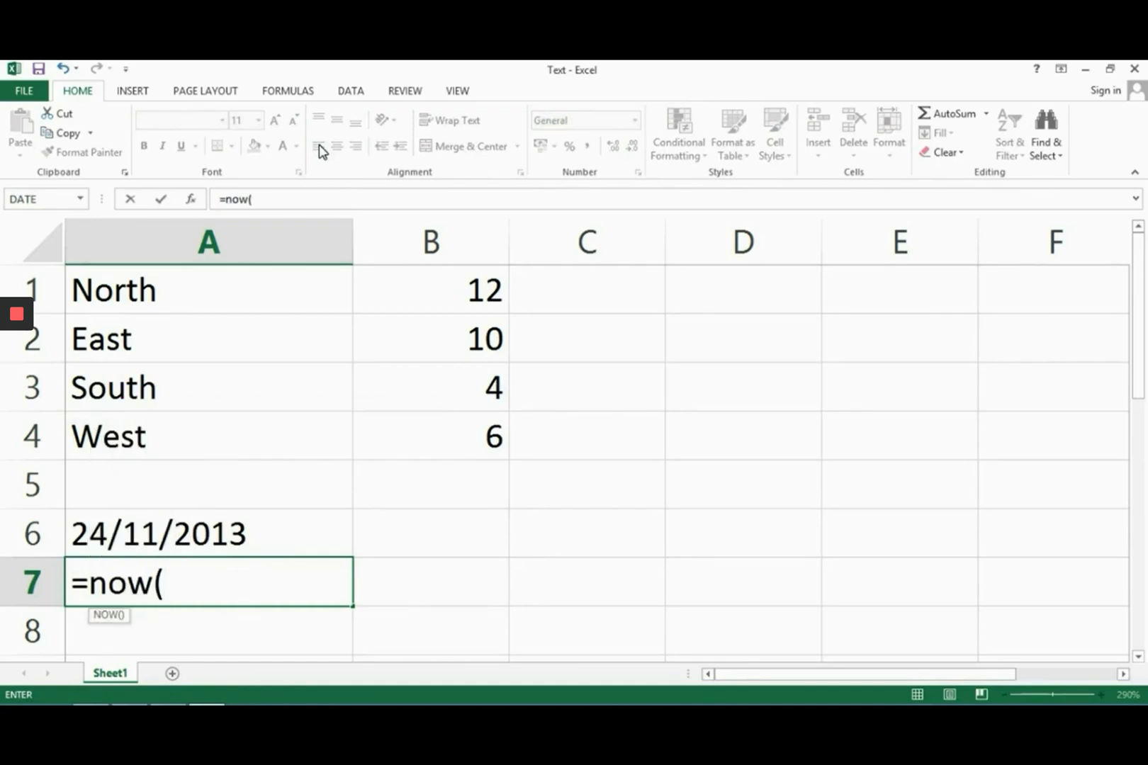
text())
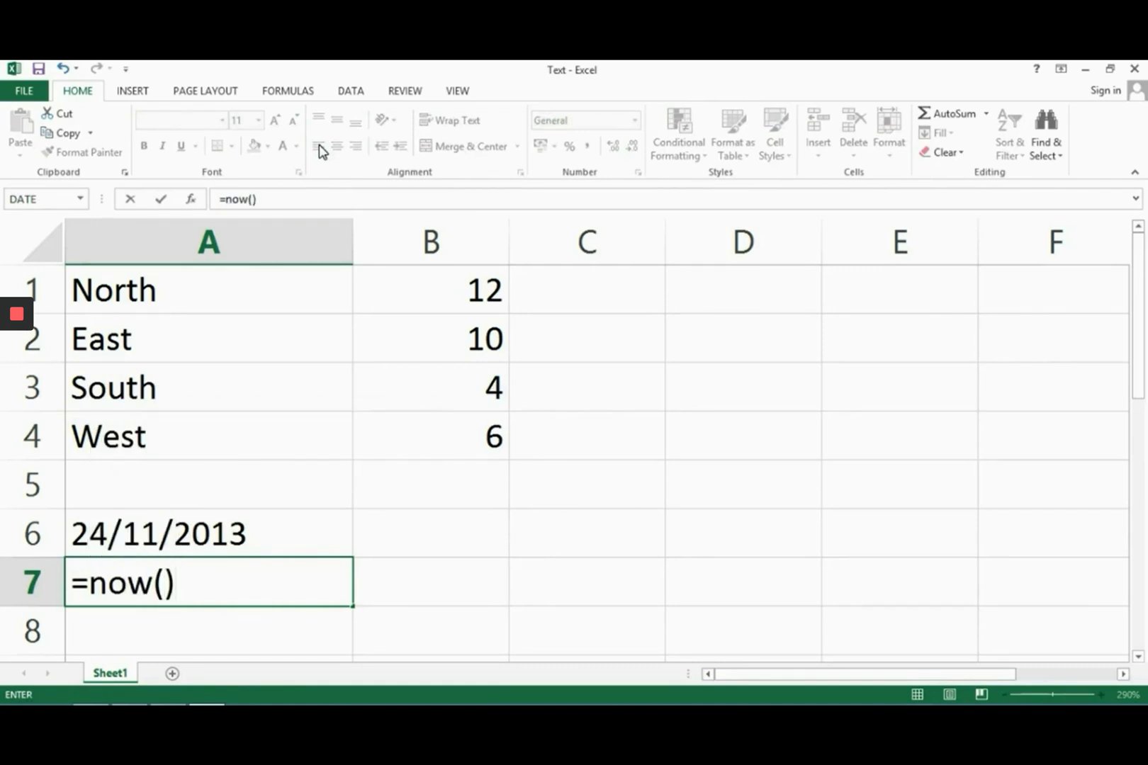
key(Return)
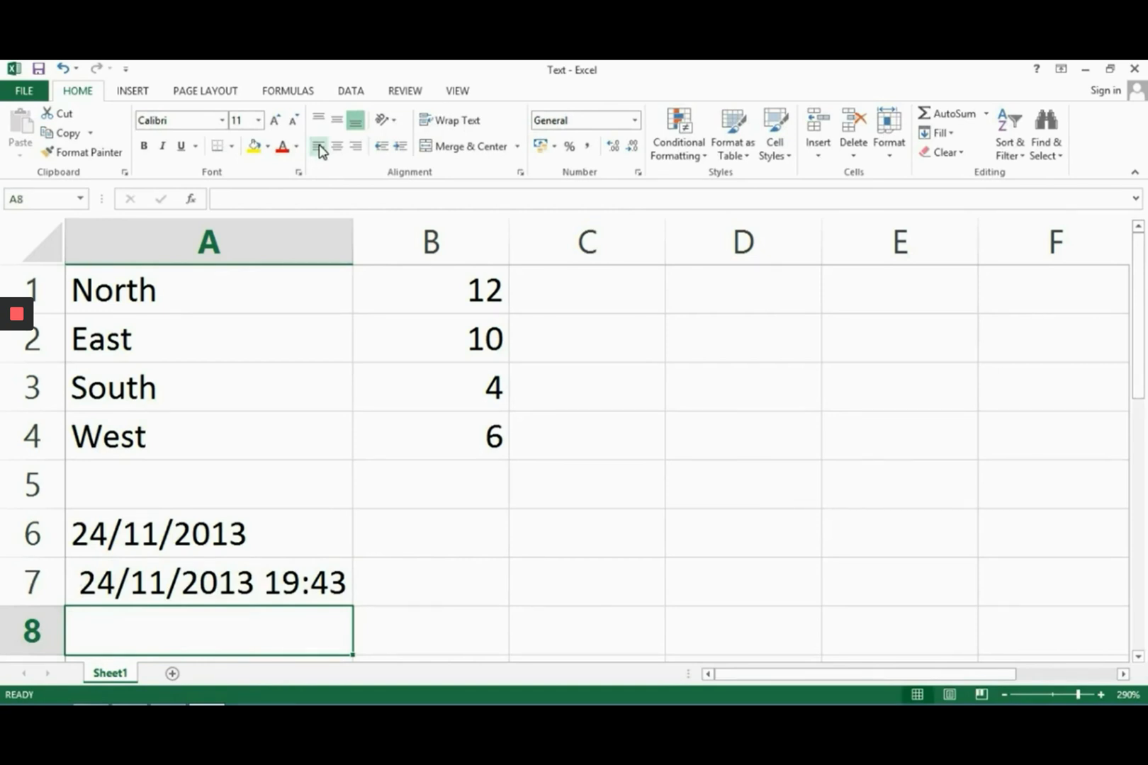
Step: Insert the current date in cell A8 with the formula =today()
text(=)
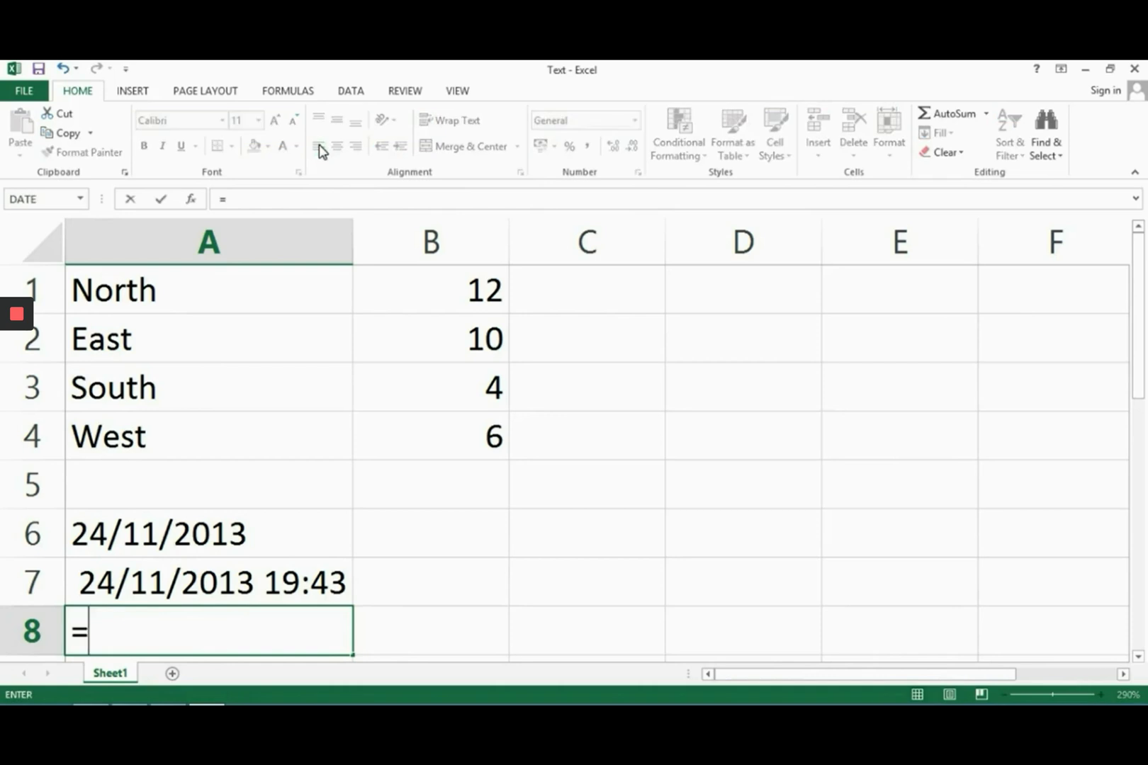
text(today()
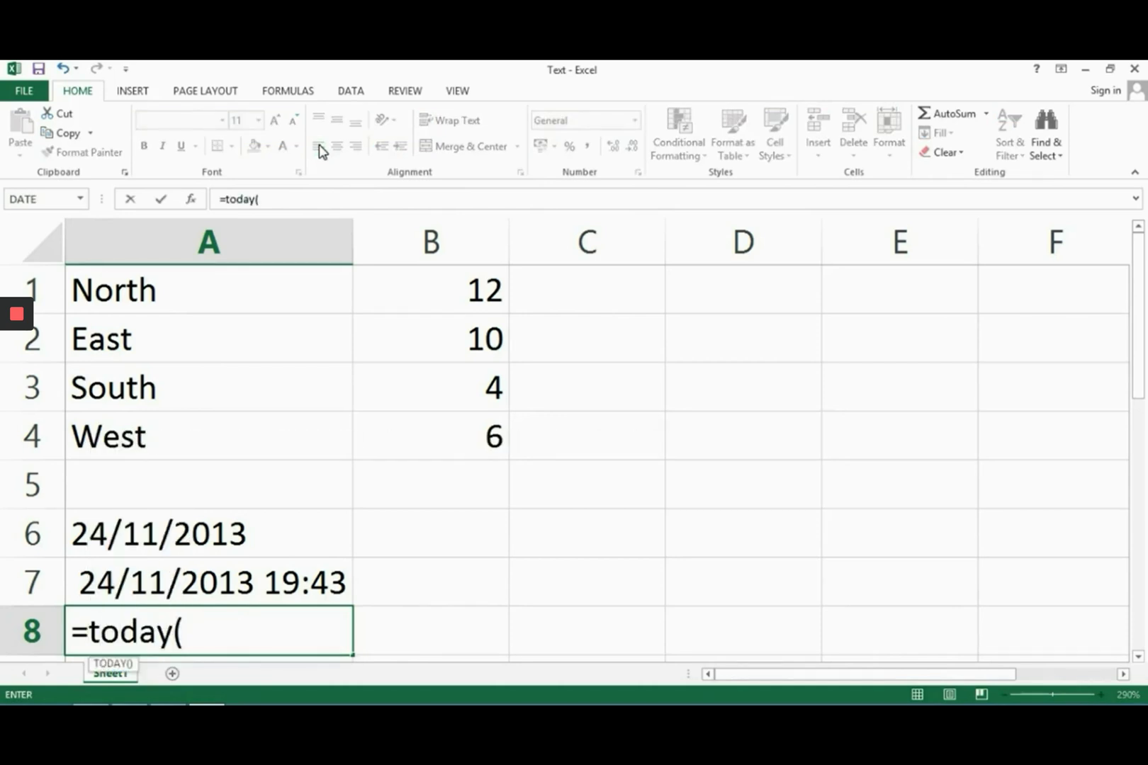
text())
key(Return)
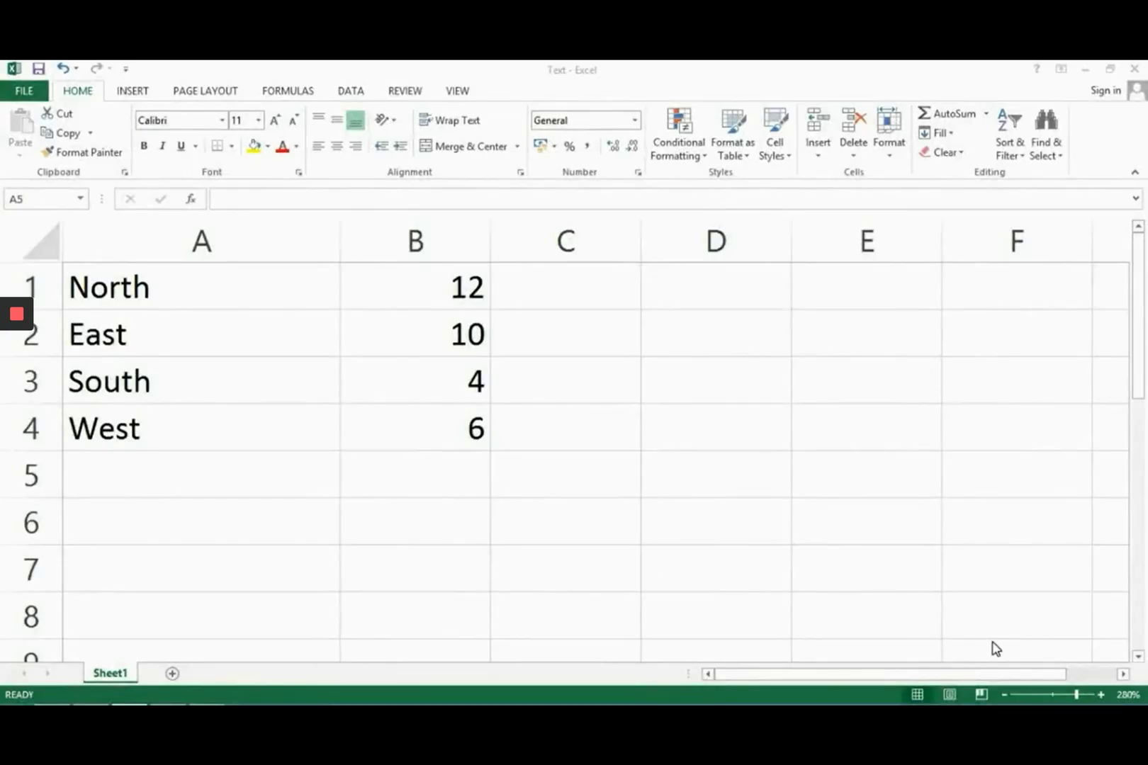
Step: Zoom the worksheet in to 300%
click(1101, 695)
click(1101, 695)
click(1101, 695)
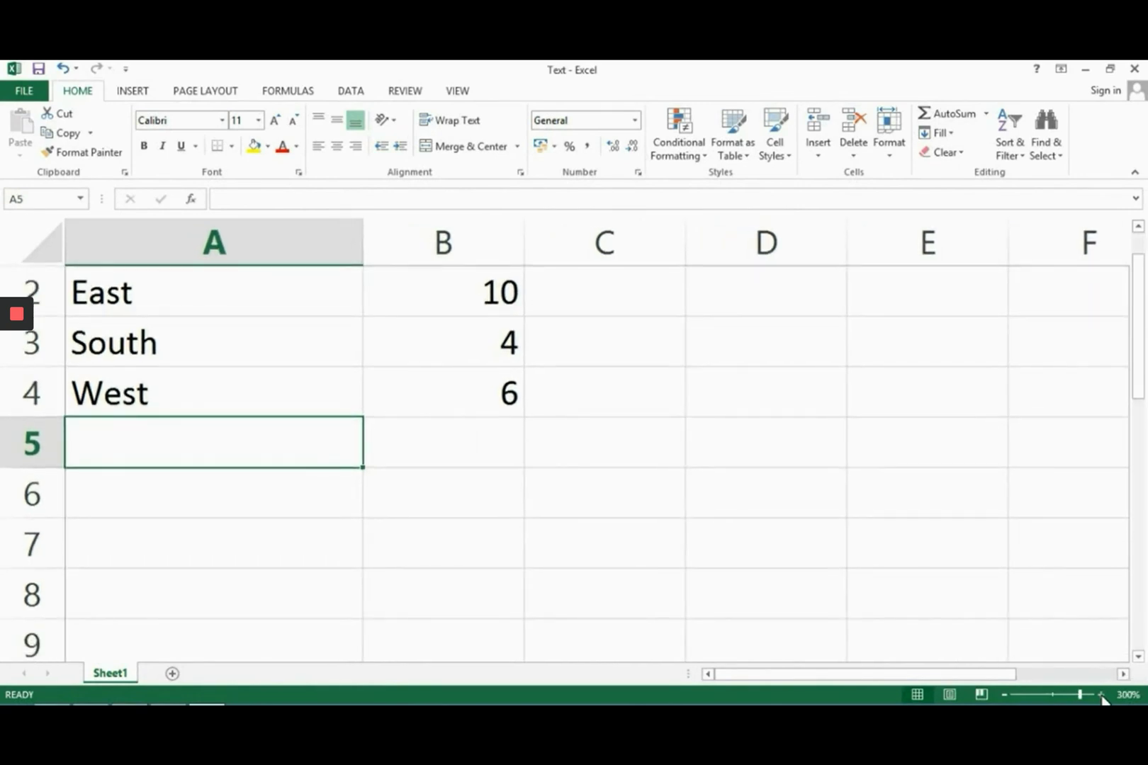
Step: Zoom the worksheet out stepwise to 200% and back in to 280%
click(1004, 695)
click(1005, 694)
click(1005, 695)
click(1004, 694)
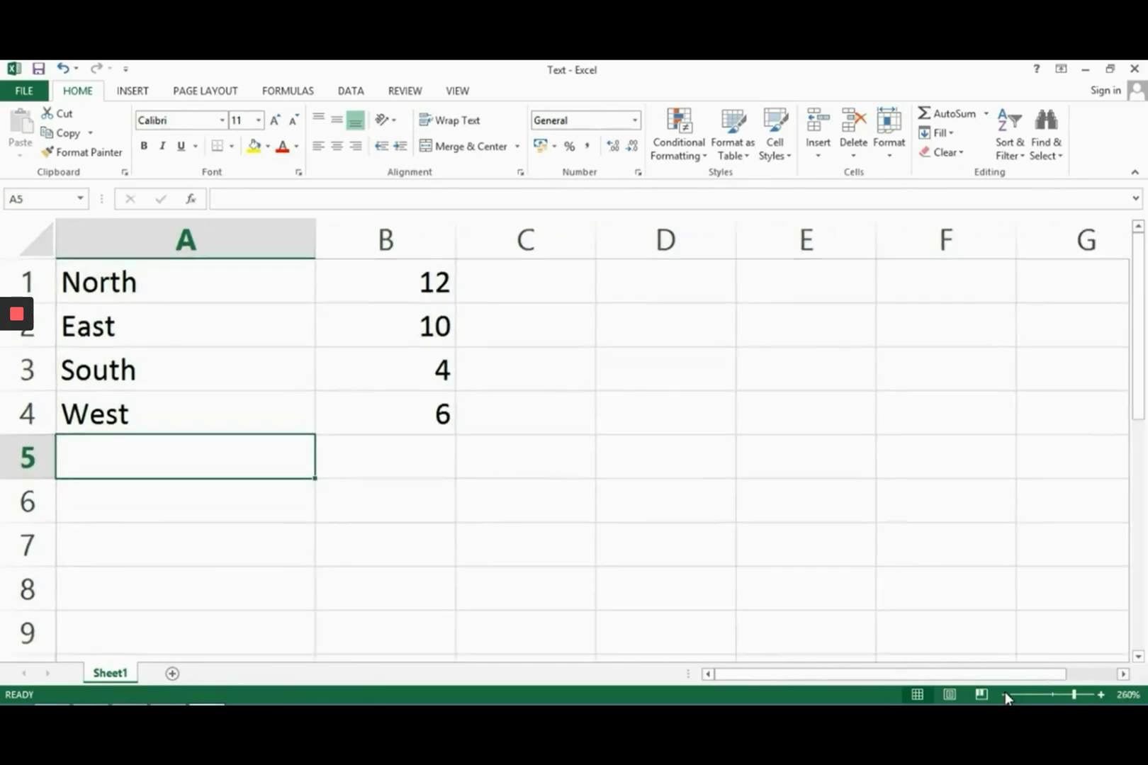
click(1005, 695)
click(1004, 694)
click(1005, 695)
click(1004, 695)
click(1005, 694)
click(1005, 694)
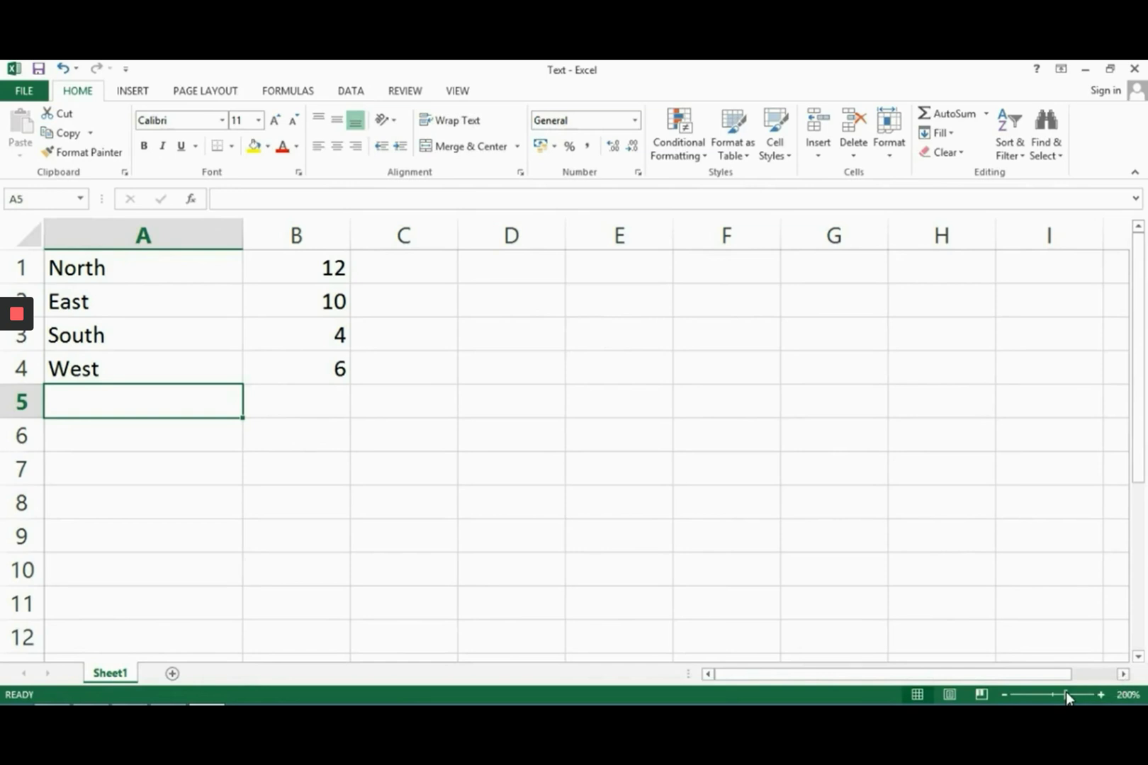
mouse_move(1065, 691)
mouse_down()
mouse_move(1056, 697)
mouse_move(1076, 694)
mouse_up()
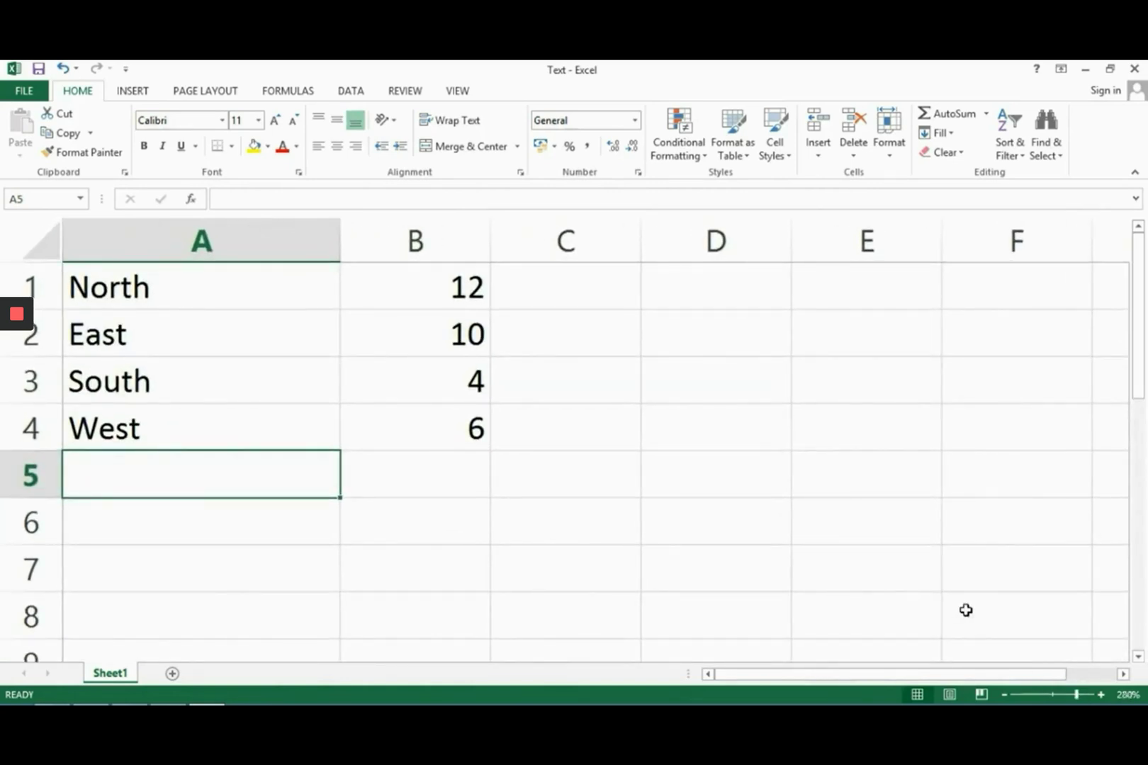
Step: Set a custom worksheet magnification of 120%
click(1128, 698)
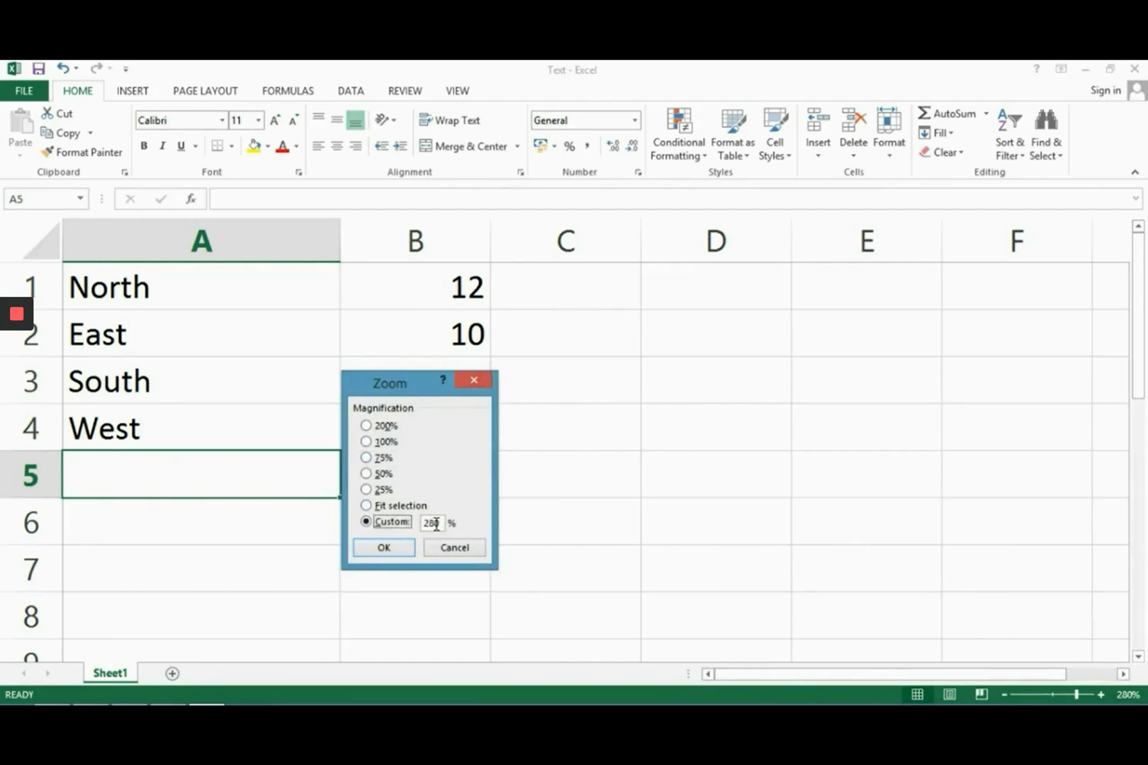
drag(439, 524, 420, 525)
text(120)
click(384, 548)
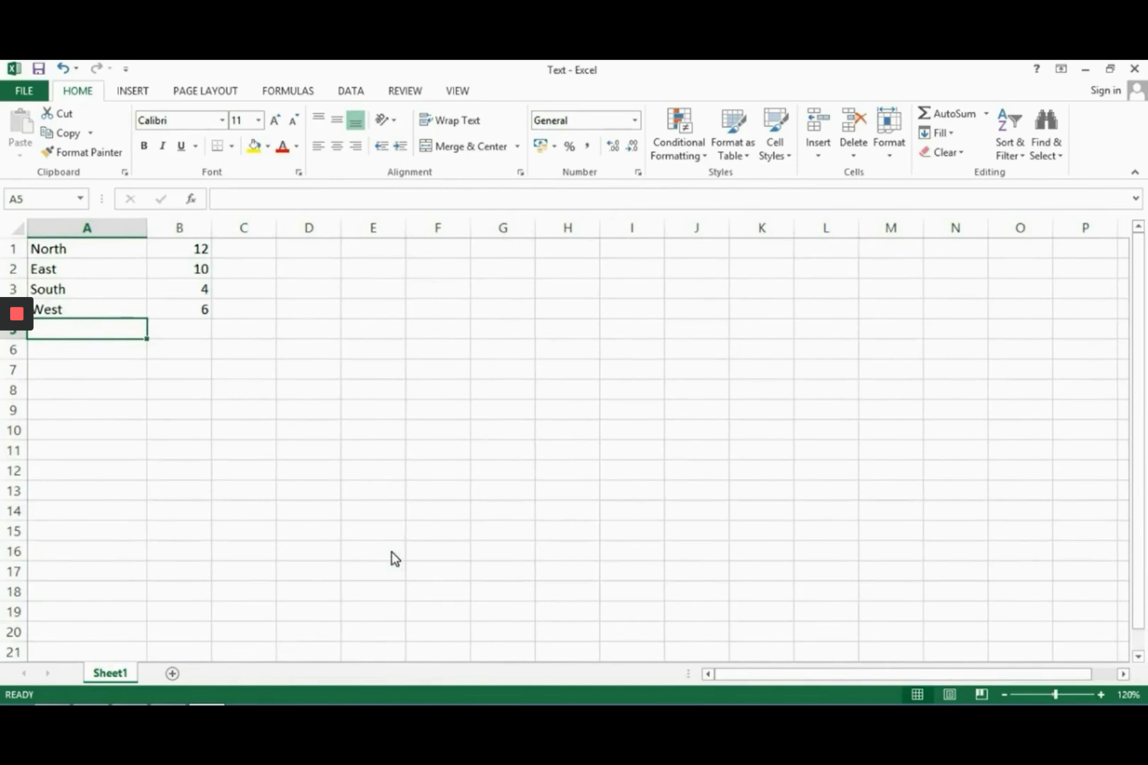
Step: Select the data in cells A1 to B4 and zoom the worksheet to fit that selection
click(73, 247)
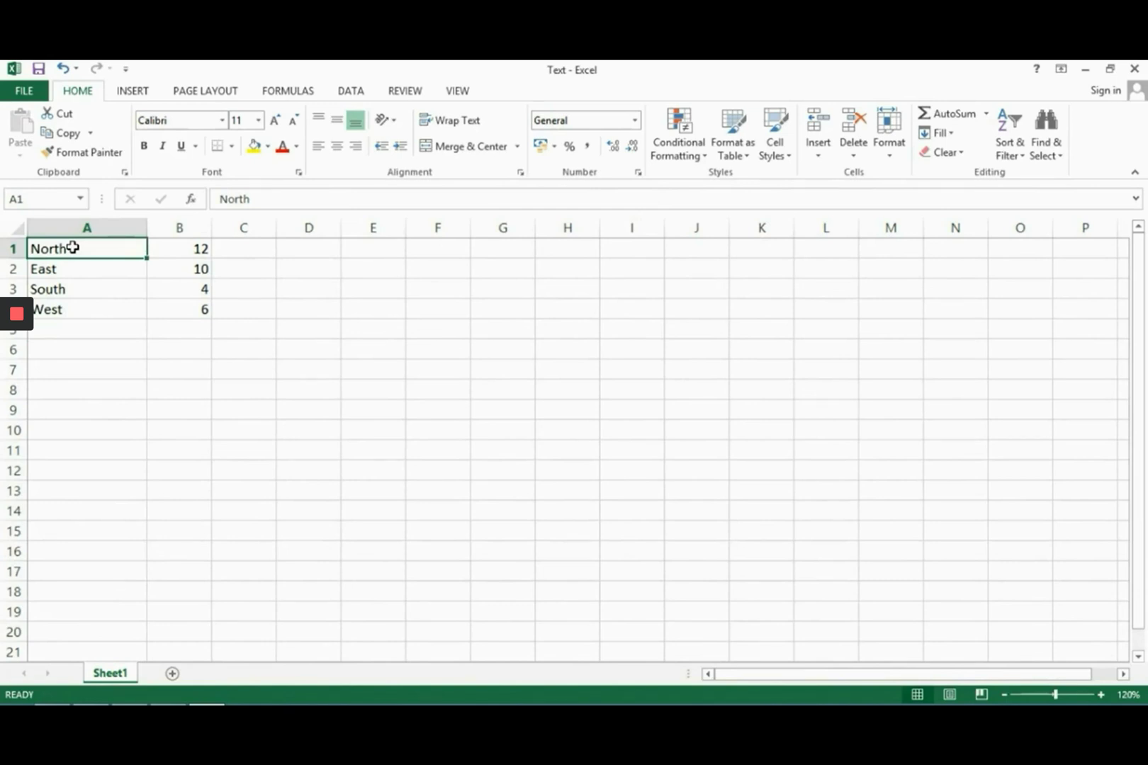
drag(73, 247, 167, 313)
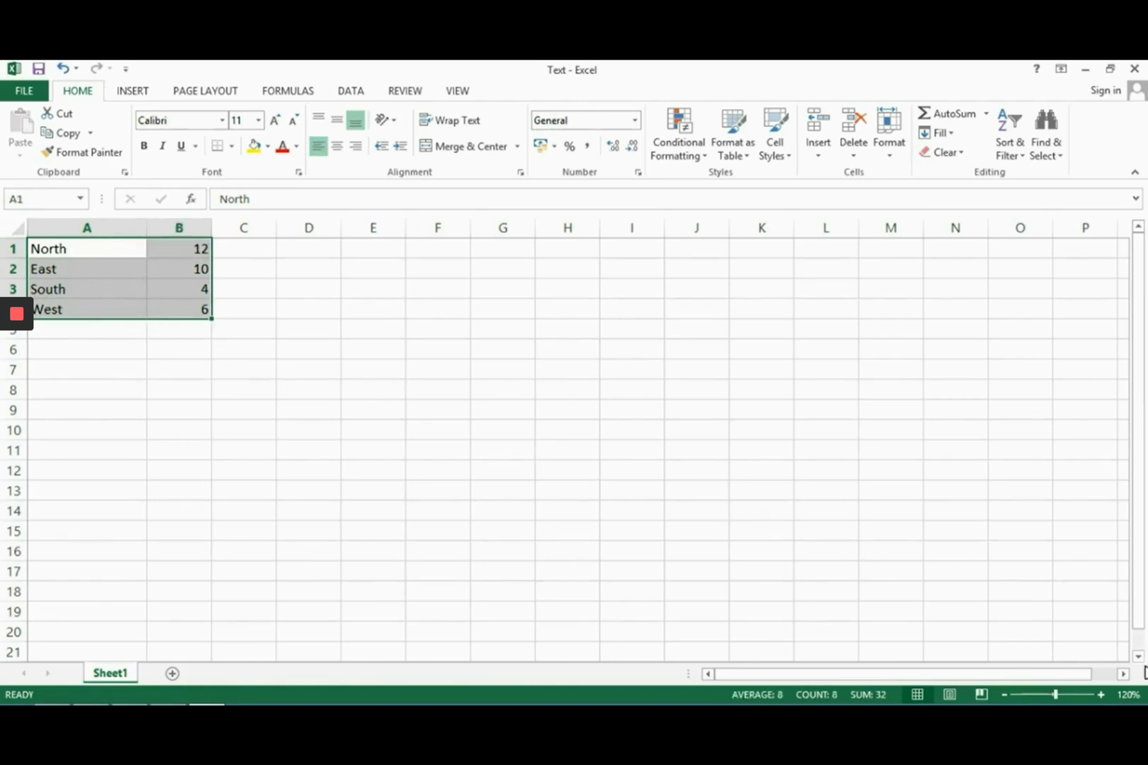
click(1128, 694)
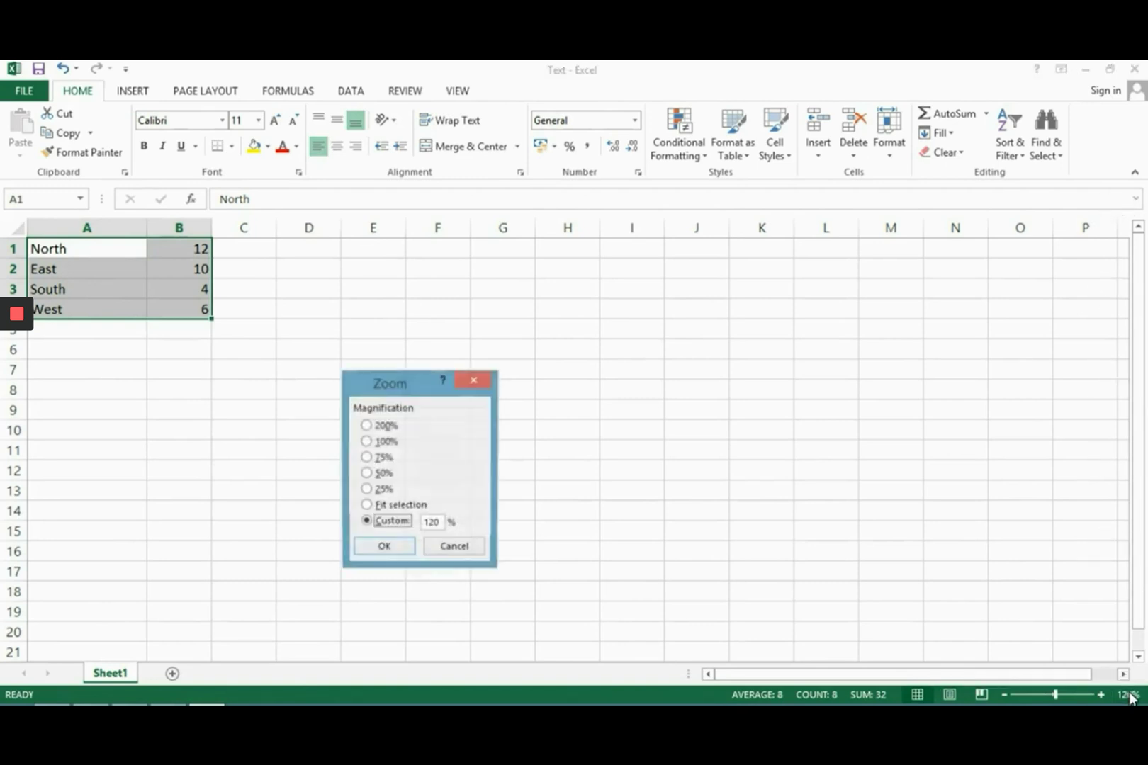
click(366, 506)
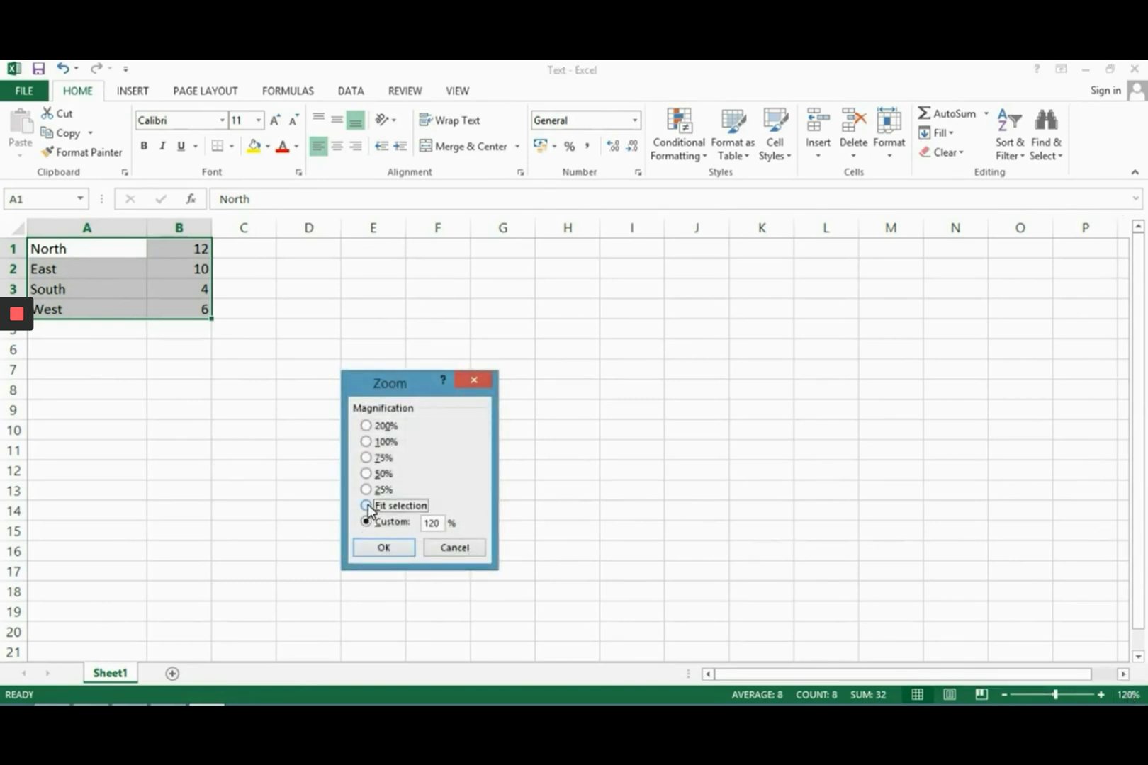
click(384, 547)
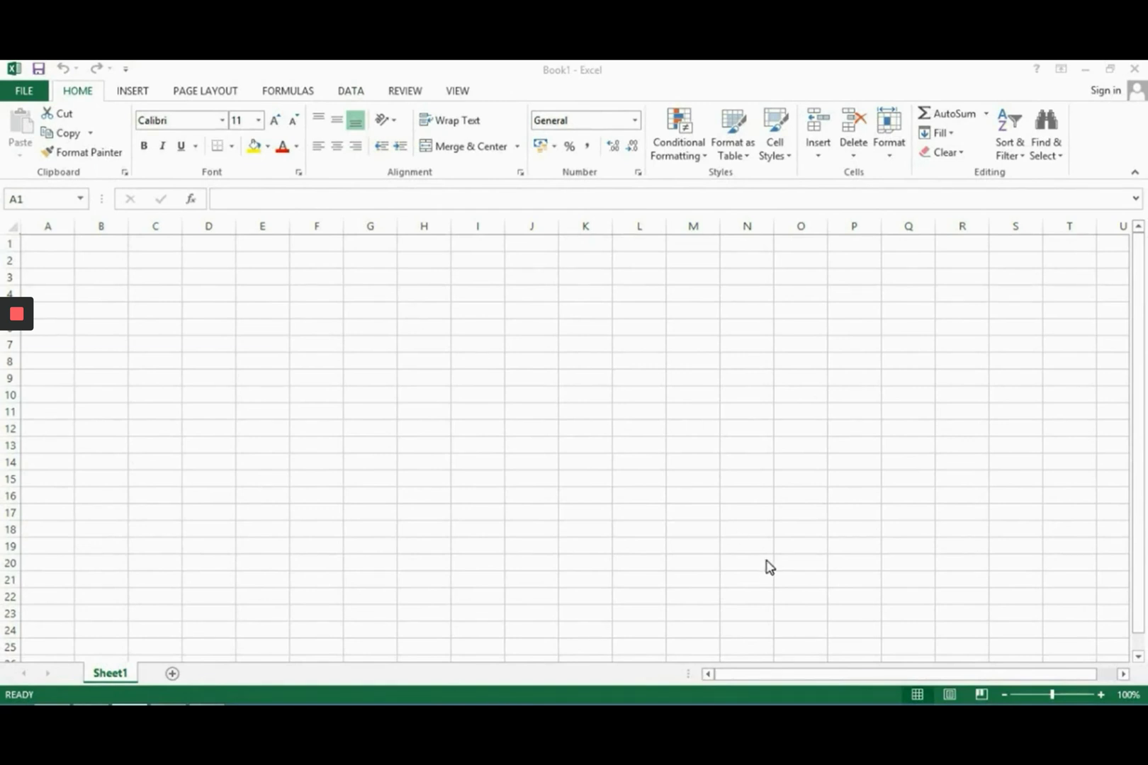
Step: Zoom the blank Book1 worksheet to 250% and widen column A to about twice its default width
click(1100, 695)
click(1100, 695)
click(1100, 695)
click(1100, 695)
double_click(1101, 695)
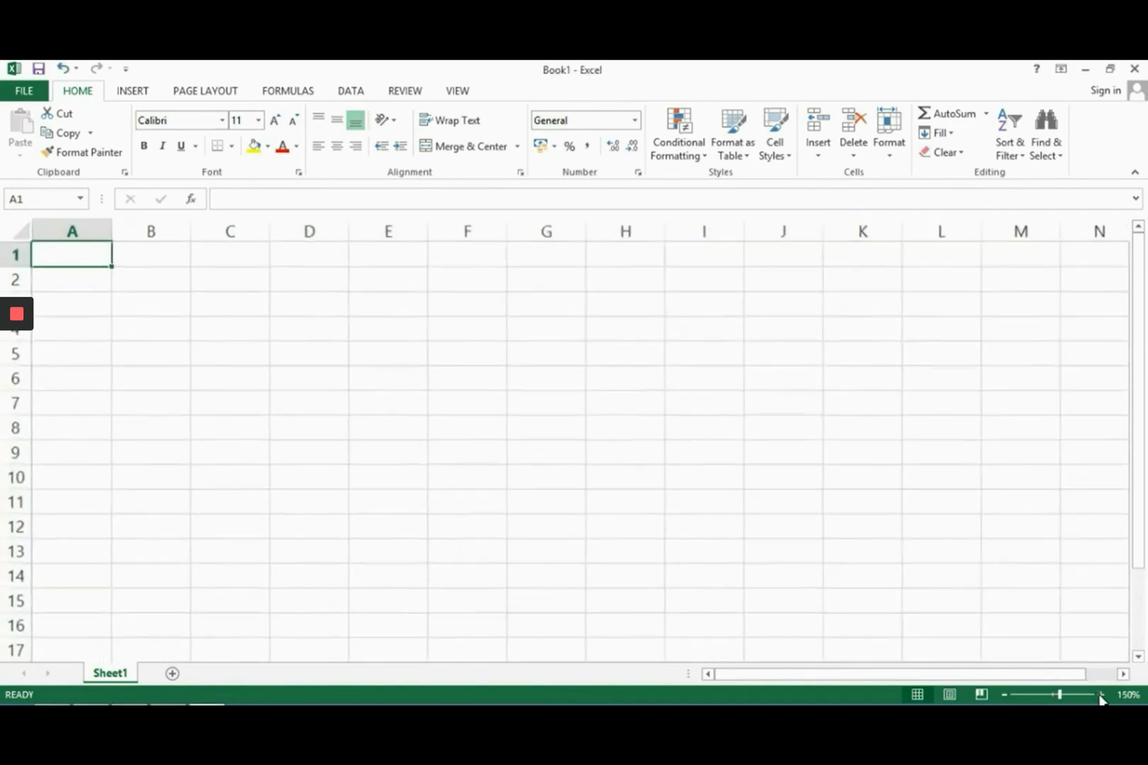
triple_click(1100, 695)
triple_click(1100, 695)
double_click(1101, 696)
click(1101, 695)
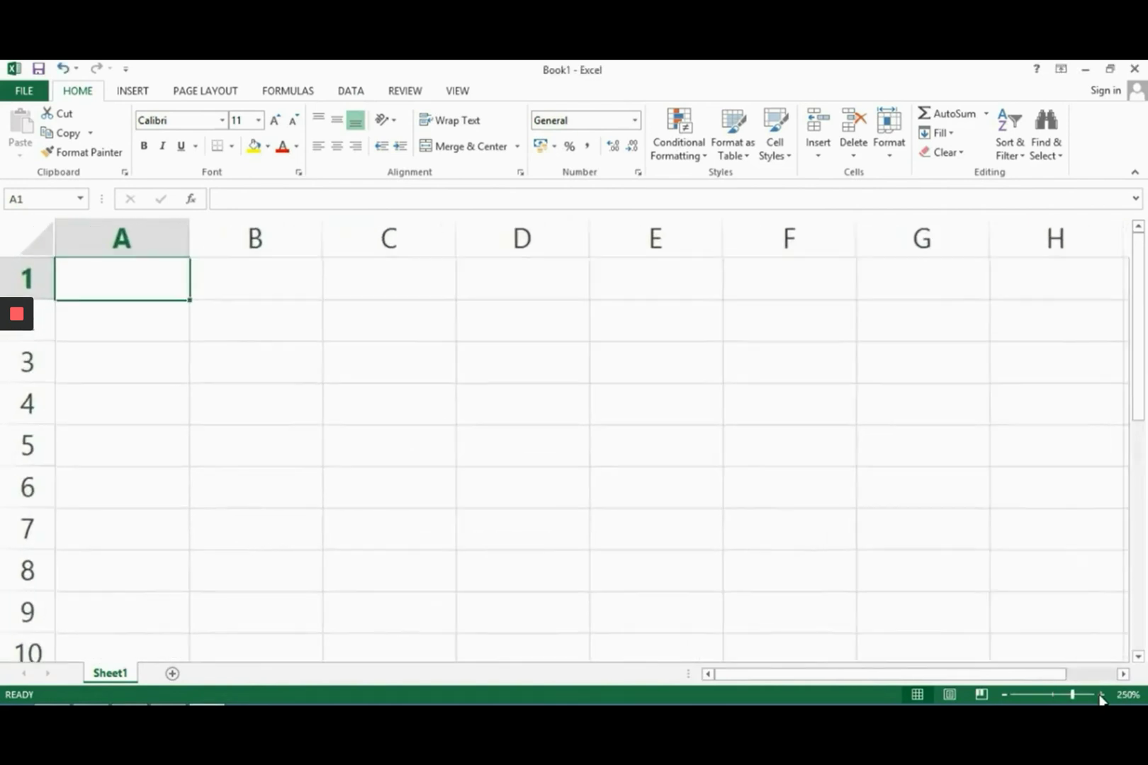
click(1100, 695)
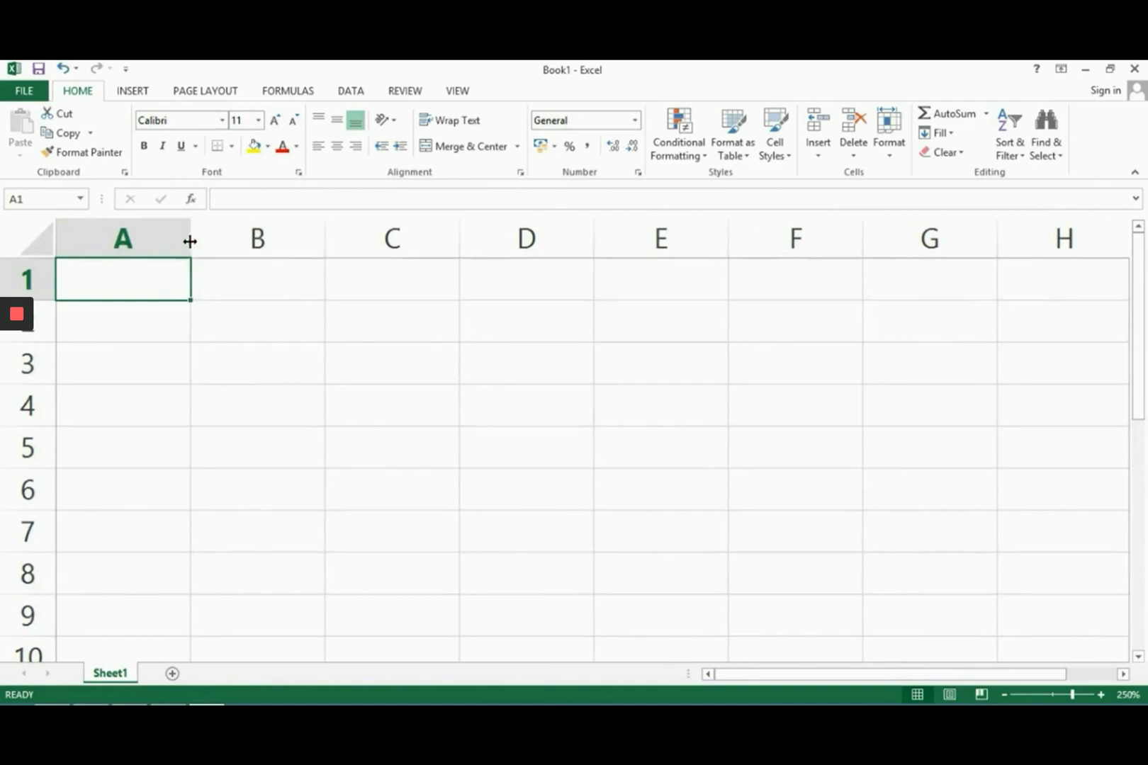
drag(190, 241, 318, 243)
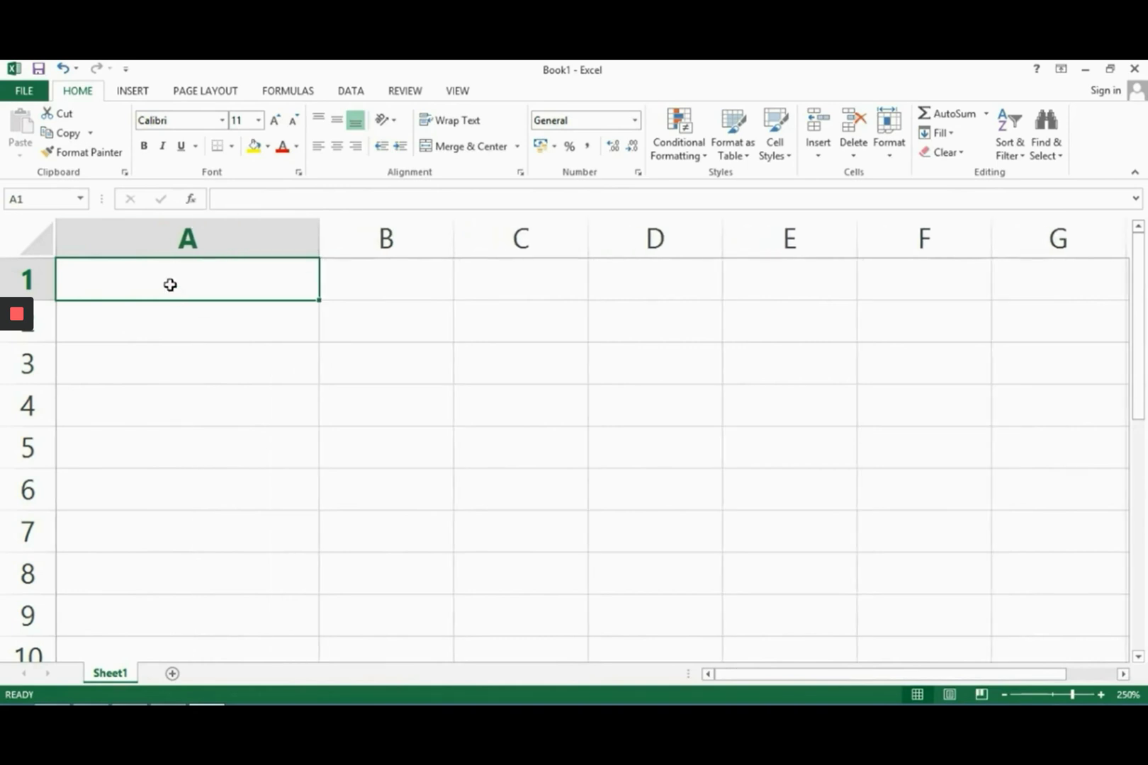
Step: Enter North in cell A1 and the number 8 beside it in cell B1
text(North)
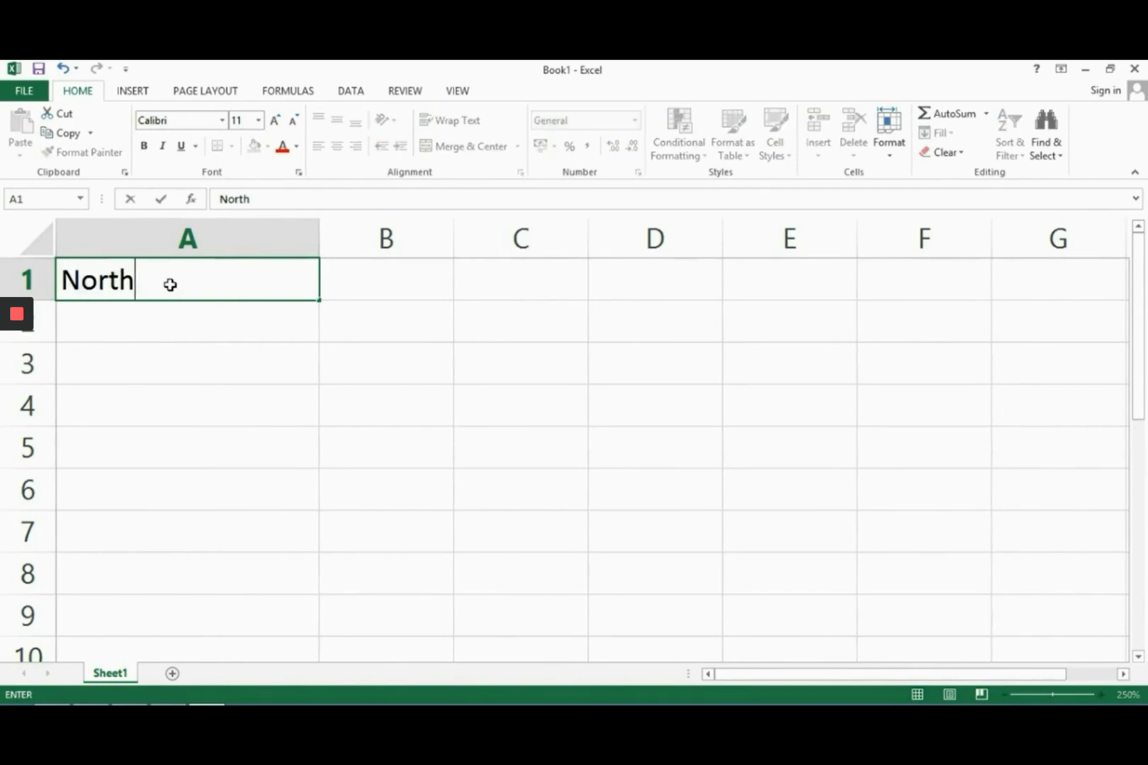
key(Return)
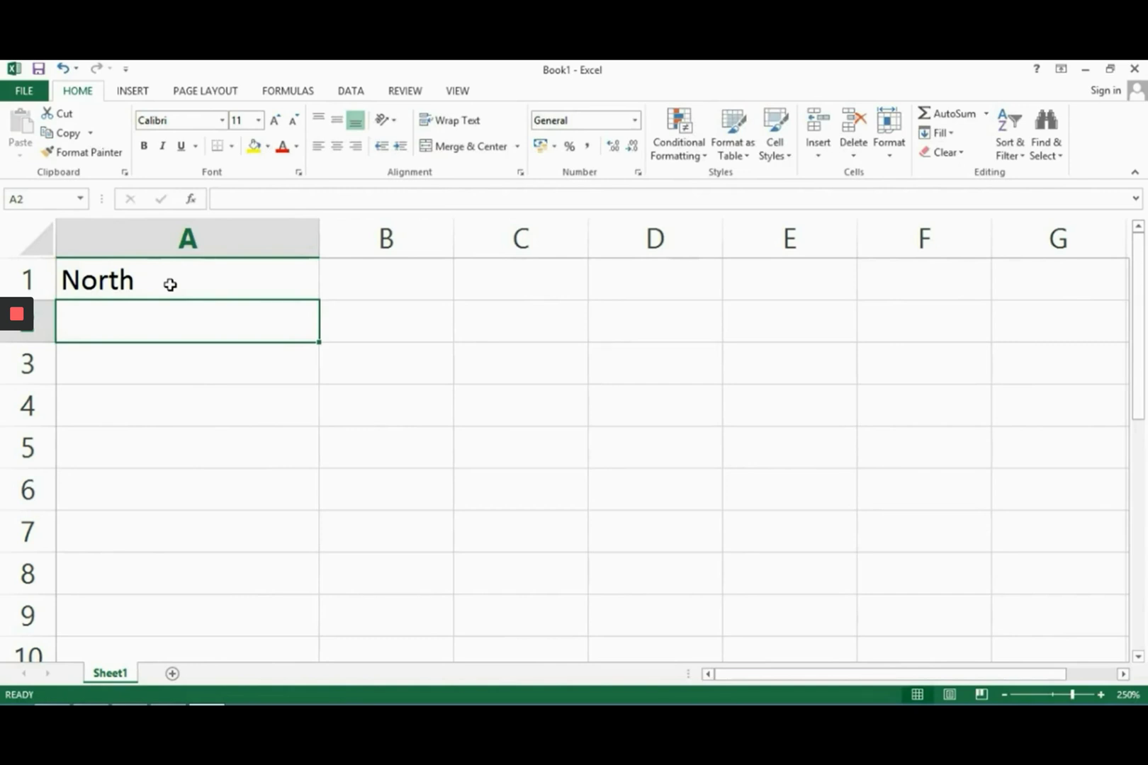
key(Up)
key(Right)
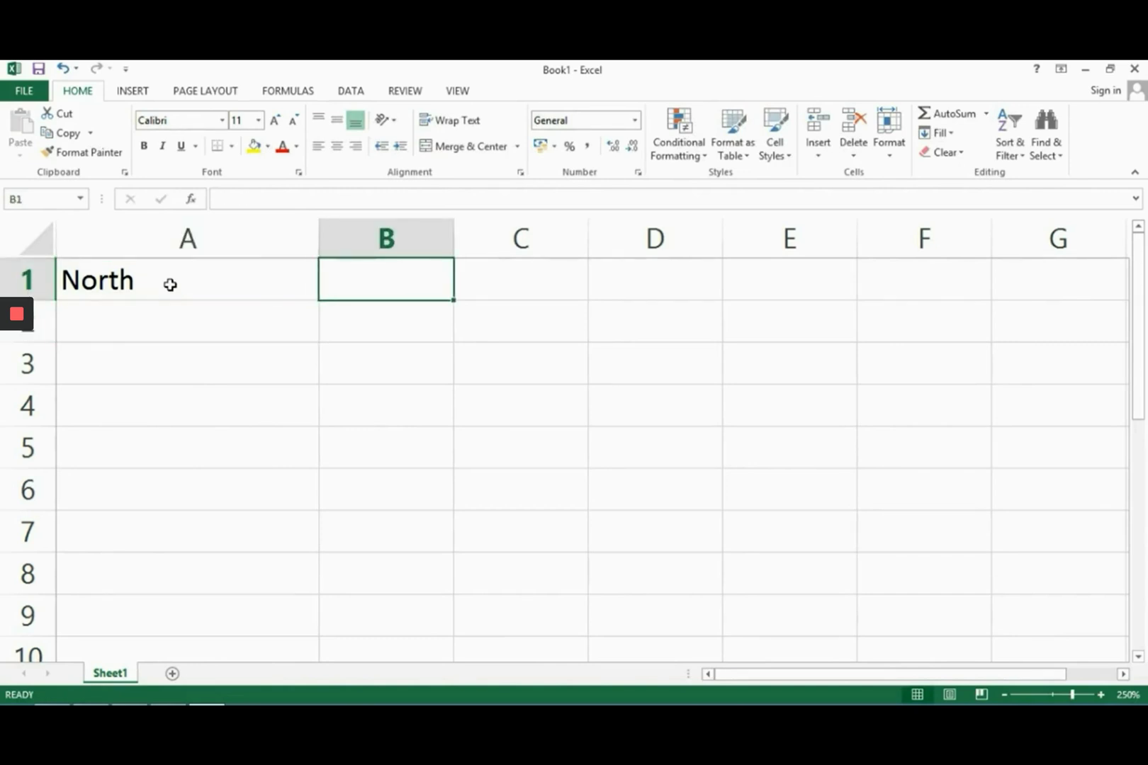
text(8)
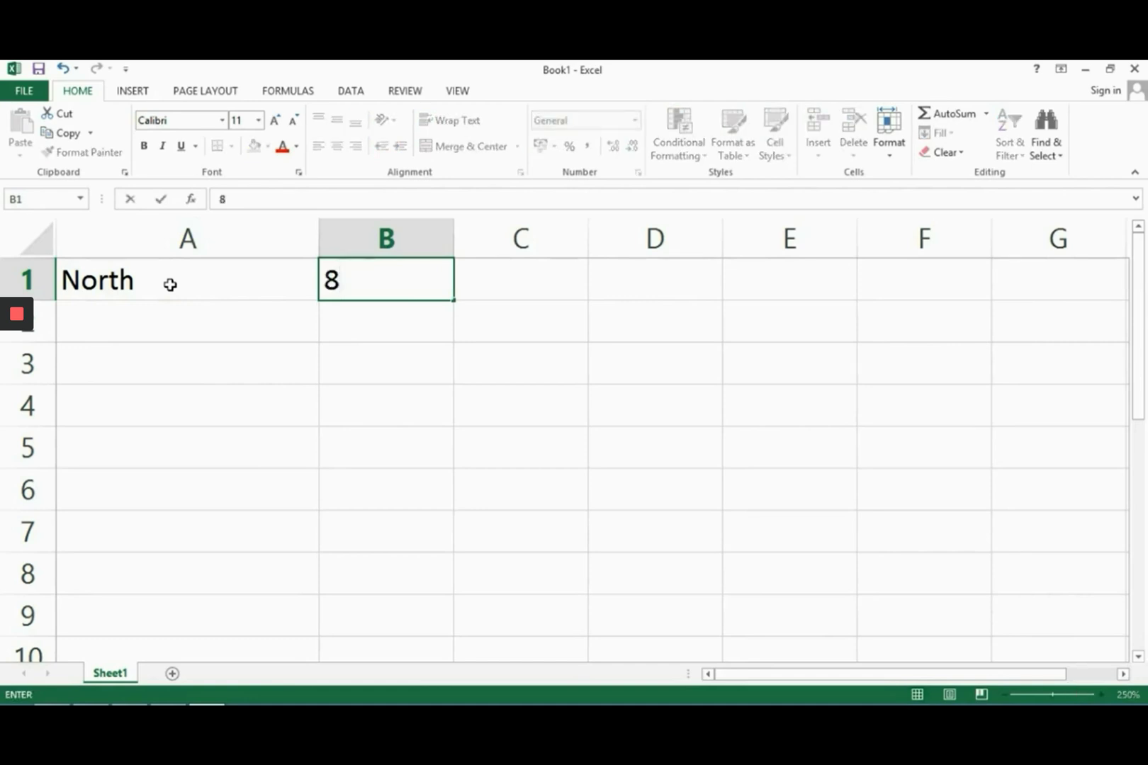
key(Return)
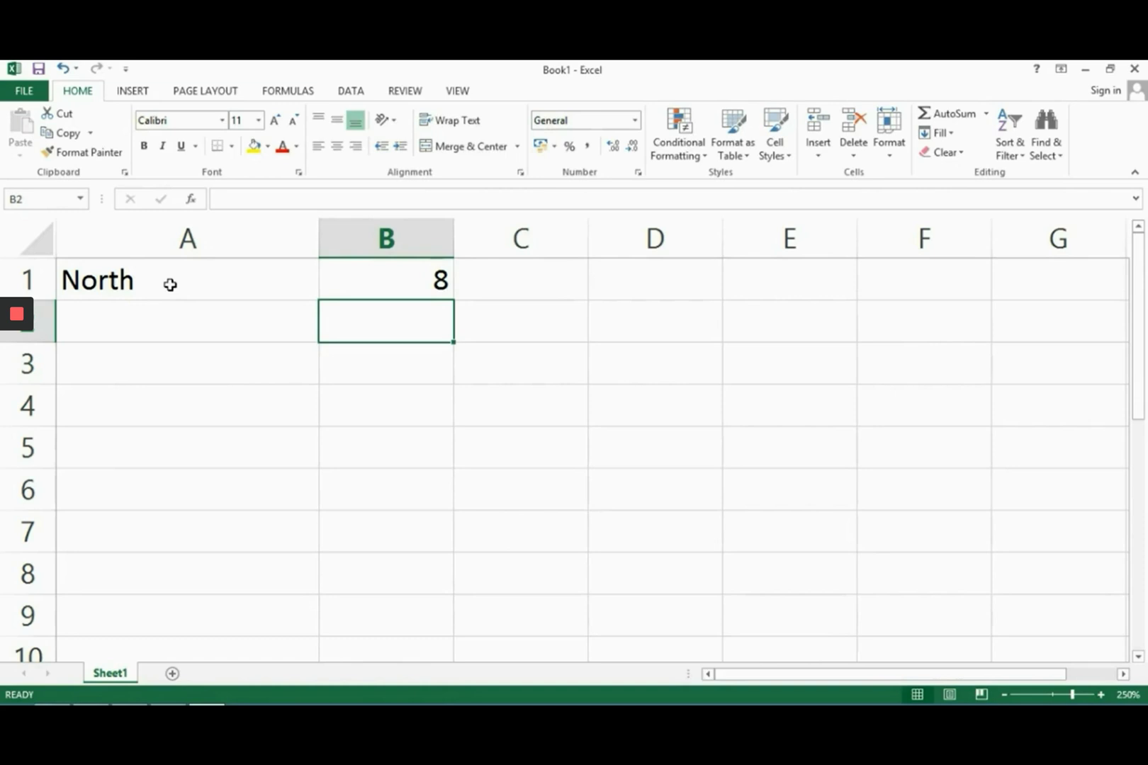
Step: Move the active cell step by step from B2 to B4, across to F3 and back to C1, and return to A1
key(Down)
key(Down)
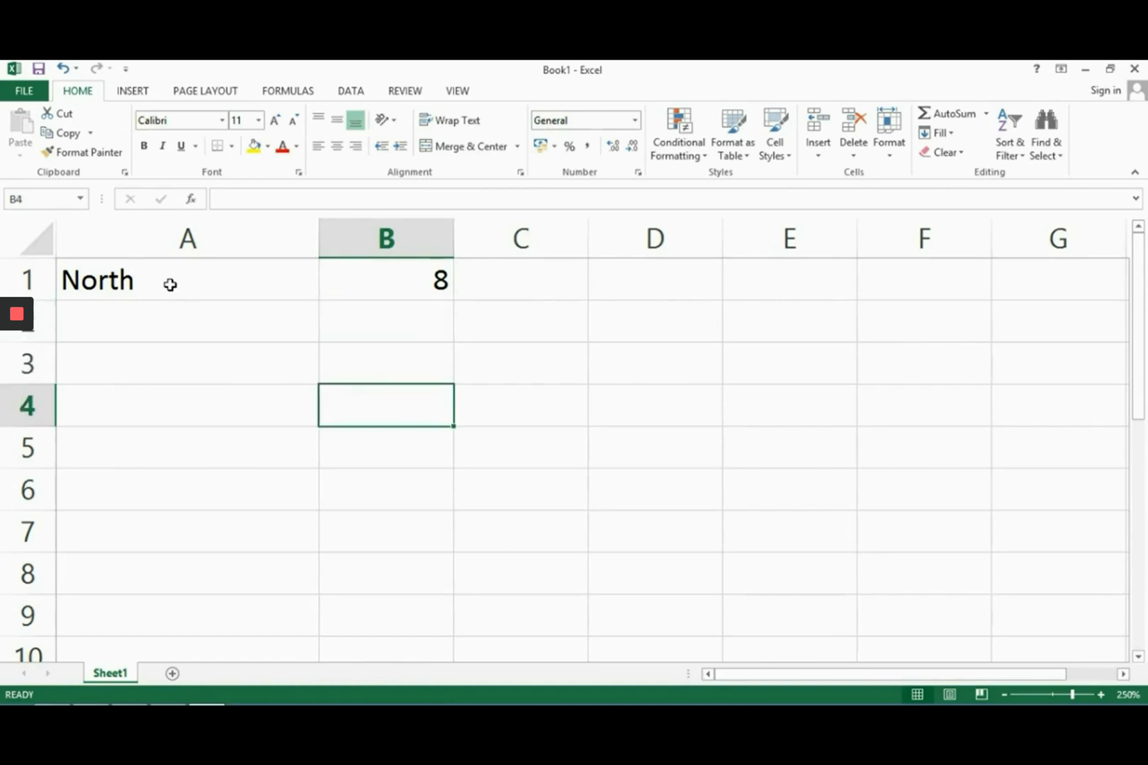
key(Left)
key(Right)
key(Right)
key(Right)
key(Right)
key(Right)
key(Up)
key(Up)
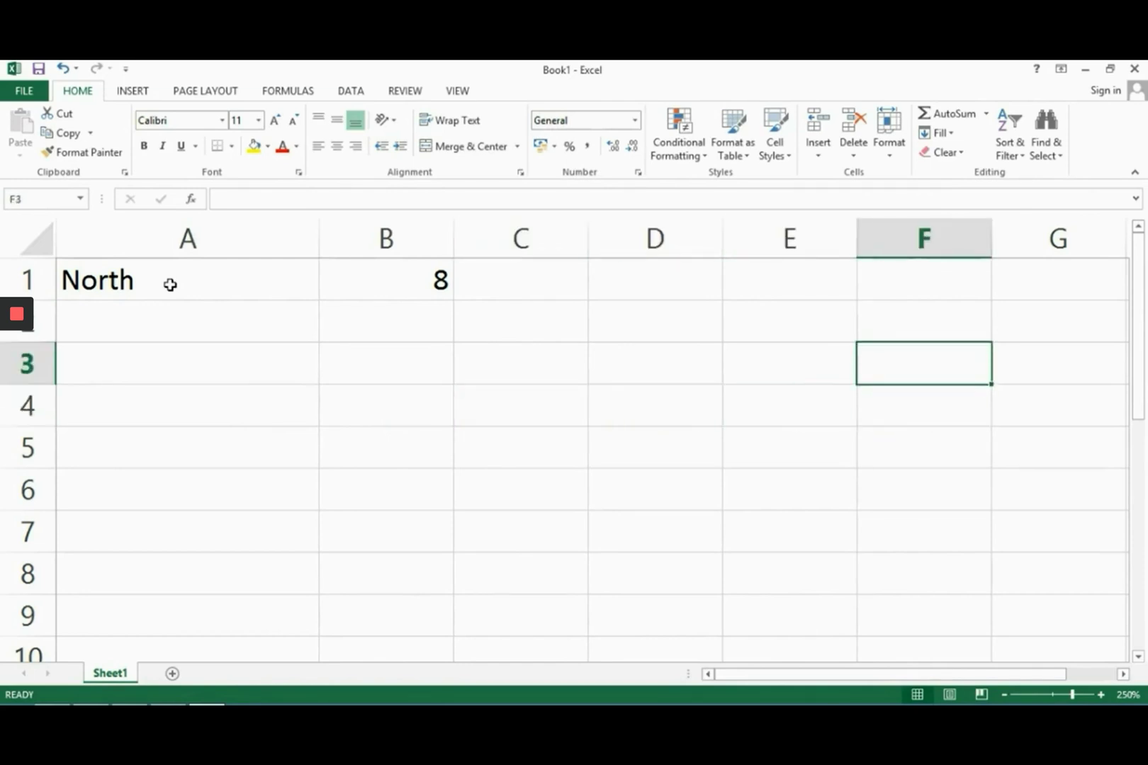
key(Up)
key(Left)
key(Left)
key(Left)
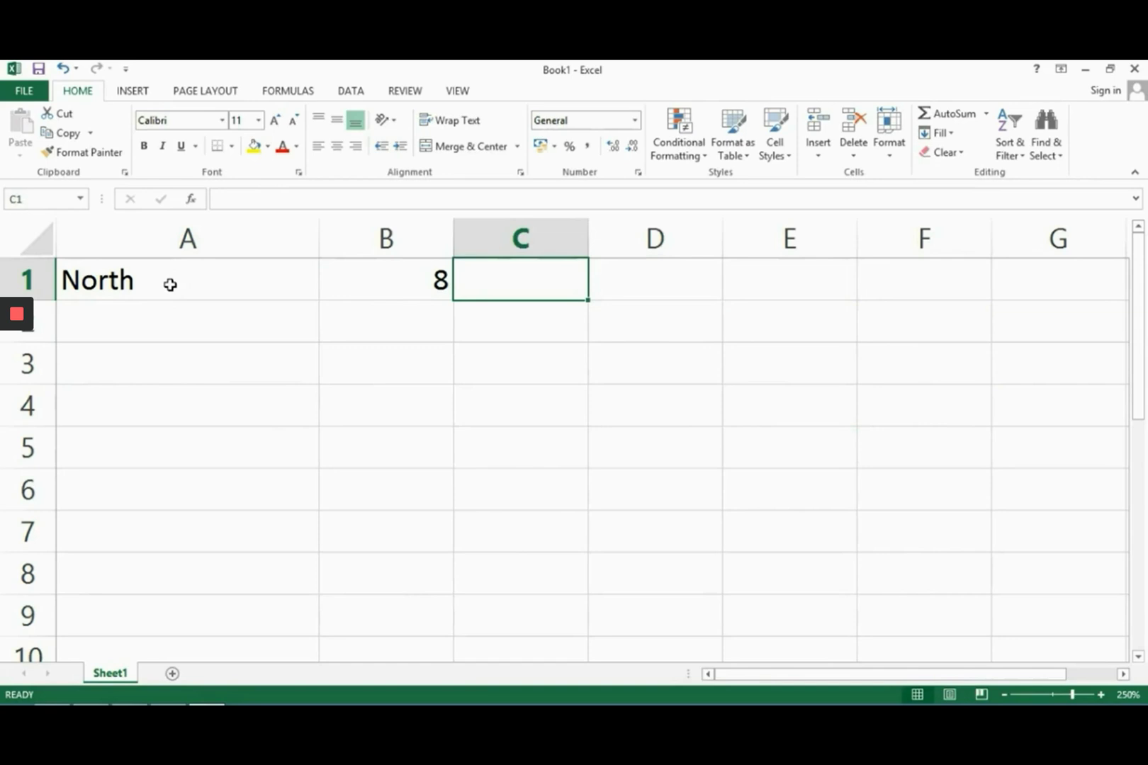
key(Home)
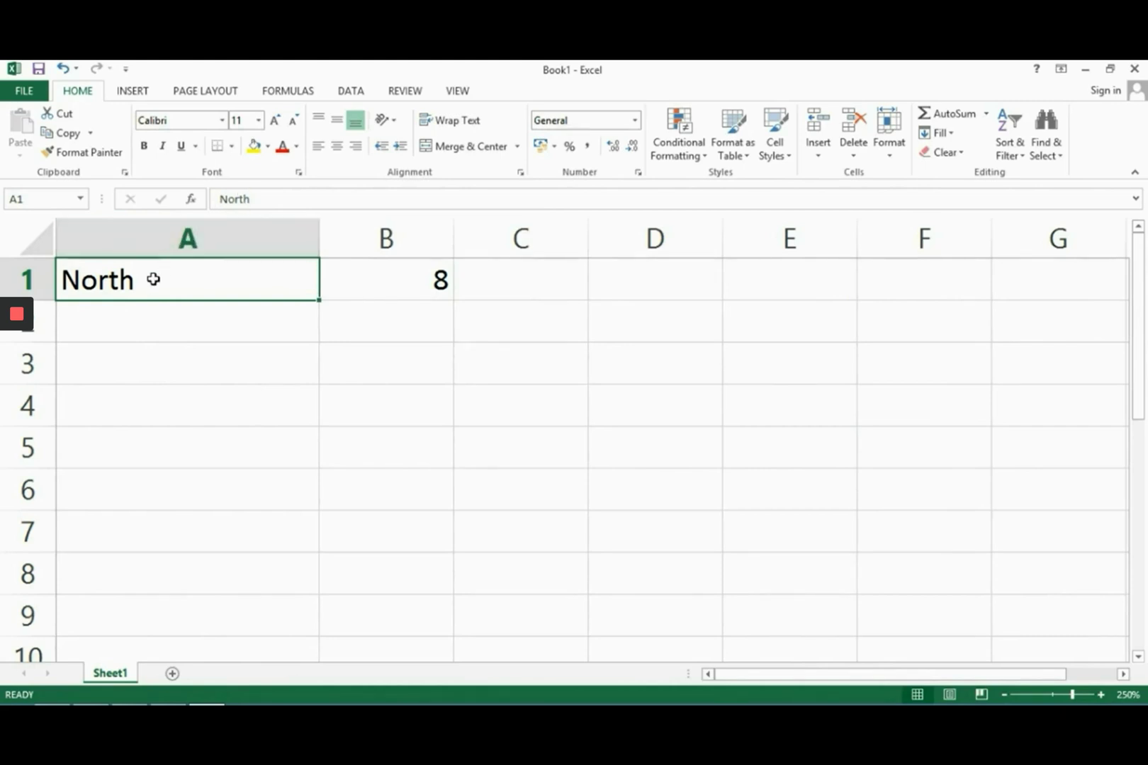
Step: Edit cell A1 in place, replacing the whole word North with South
double_click(151, 280)
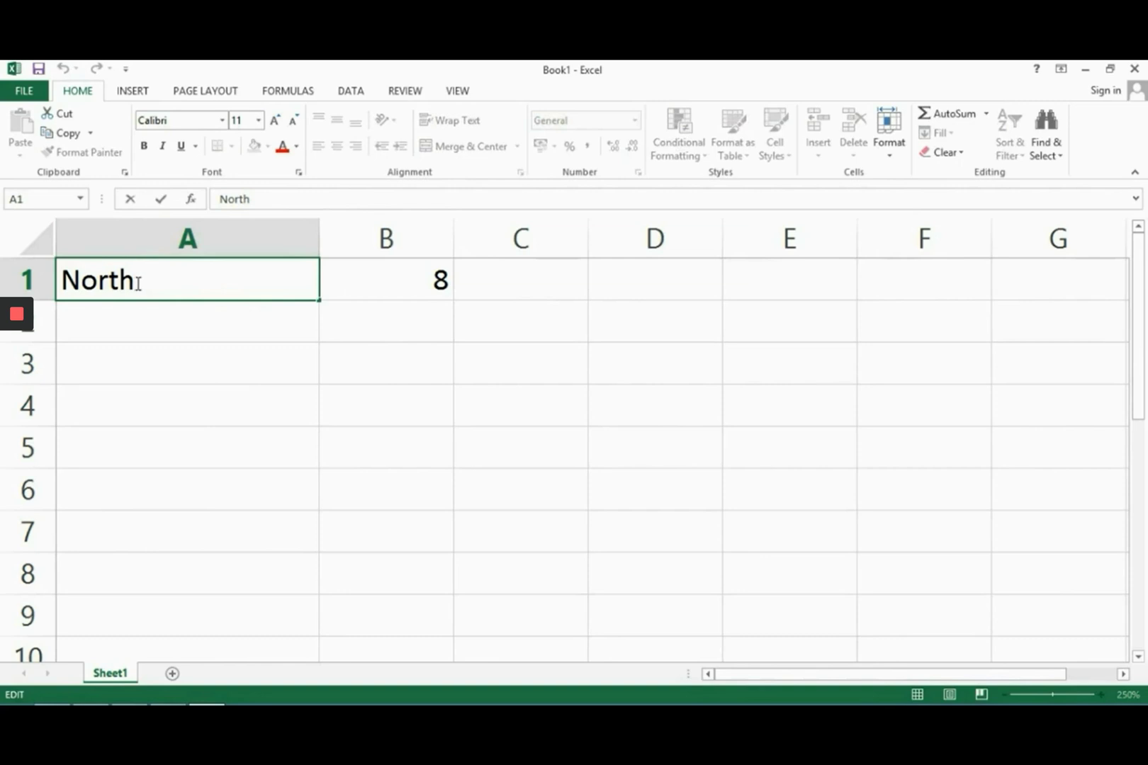
drag(127, 283, 61, 283)
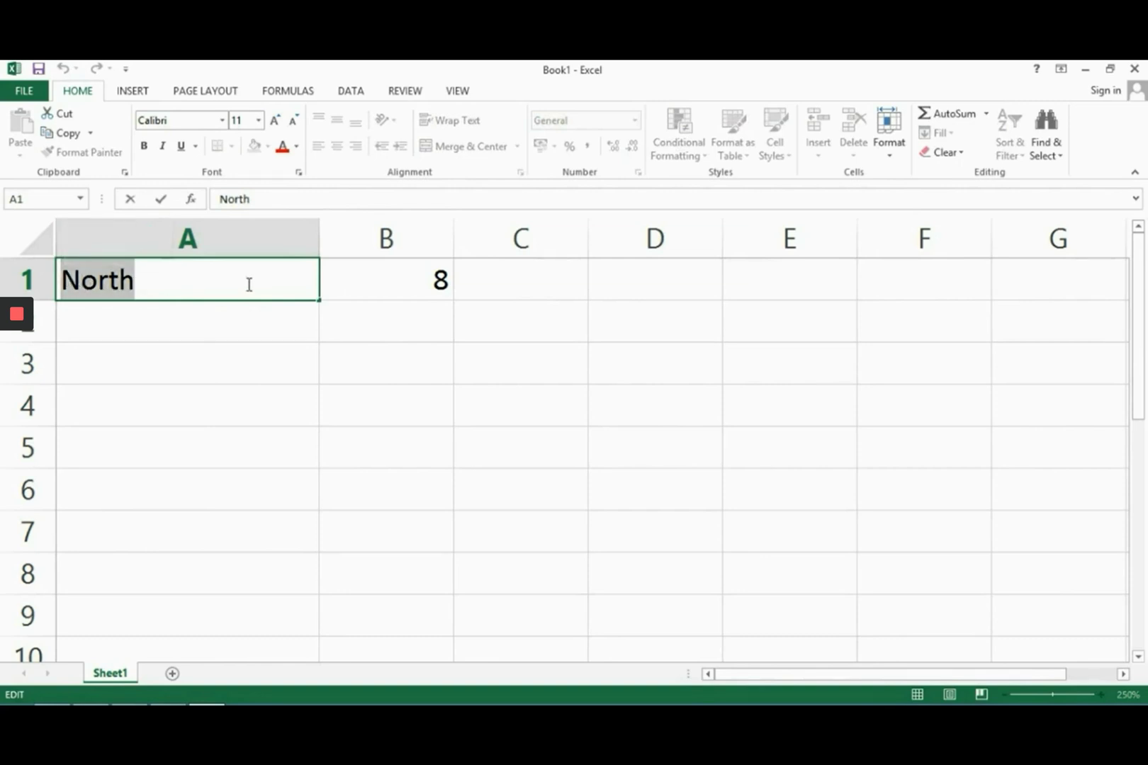
text(So)
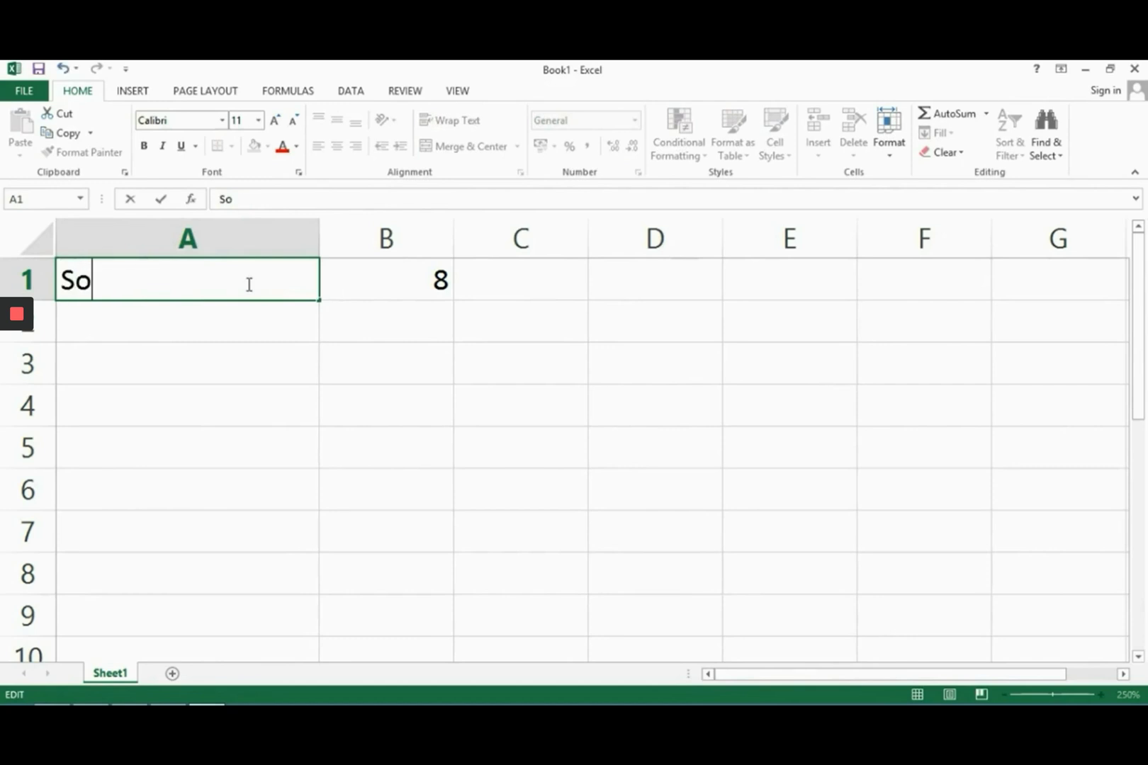
text(uth)
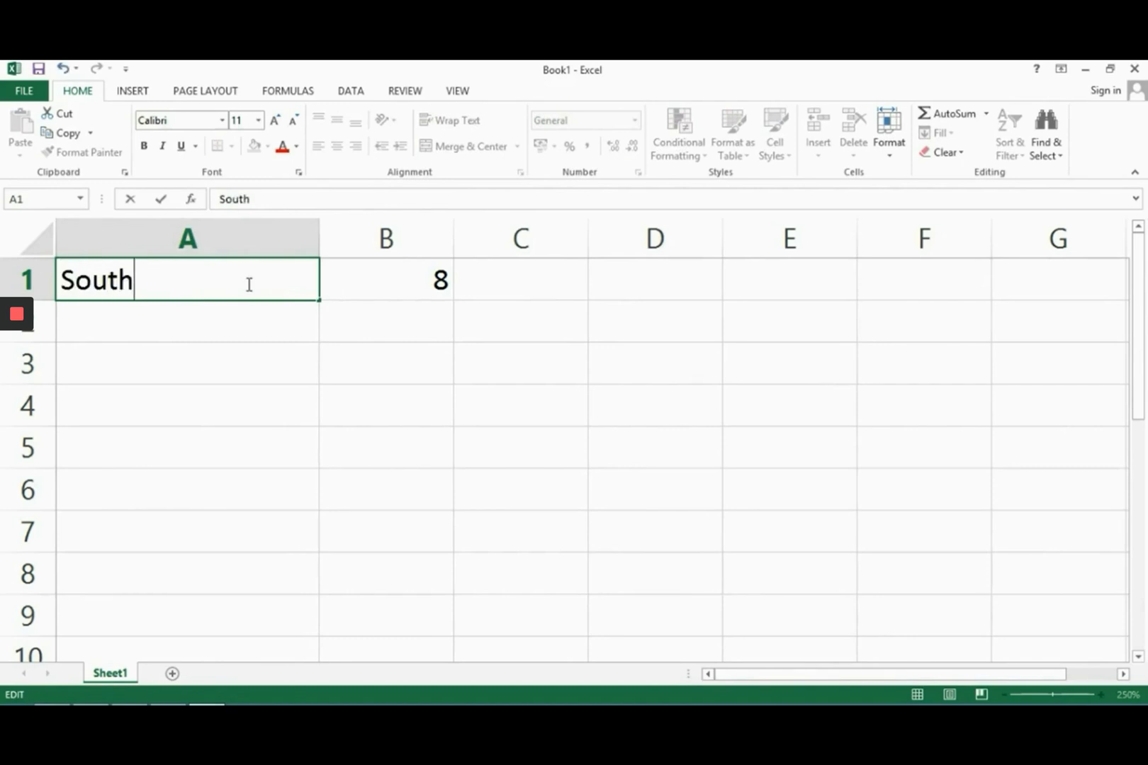
key(Return)
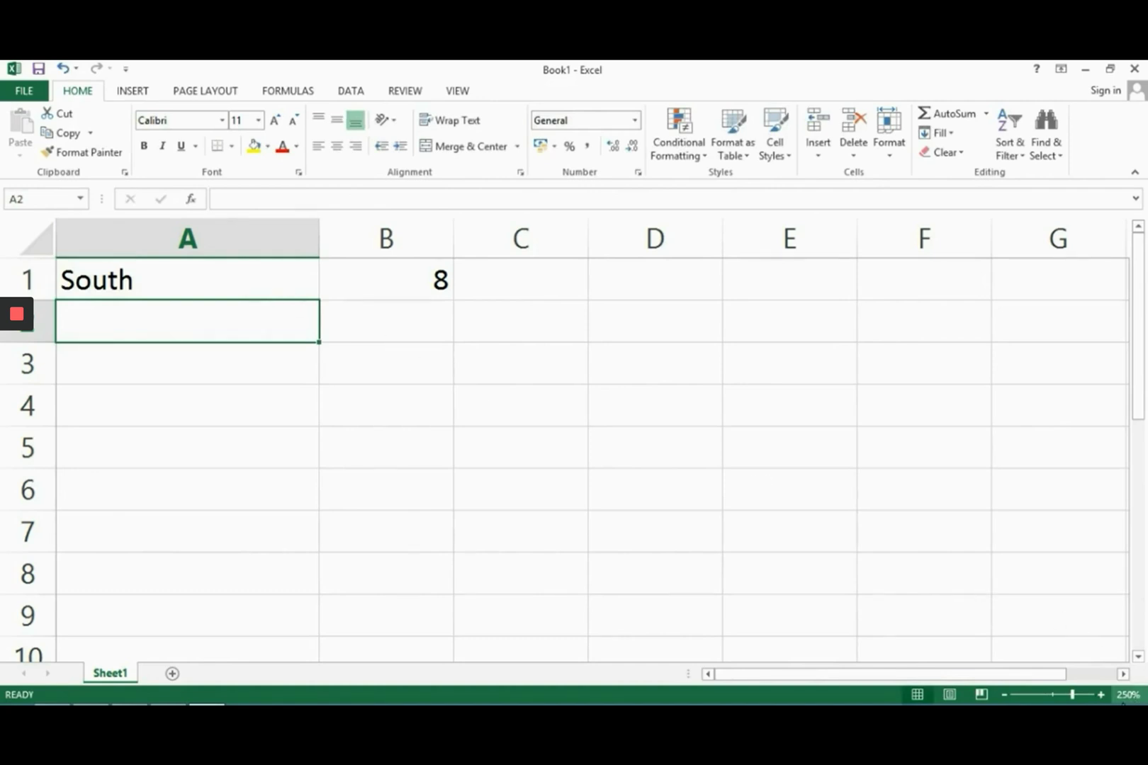
Step: Set the worksheet magnification to the preset 100%
click(1127, 695)
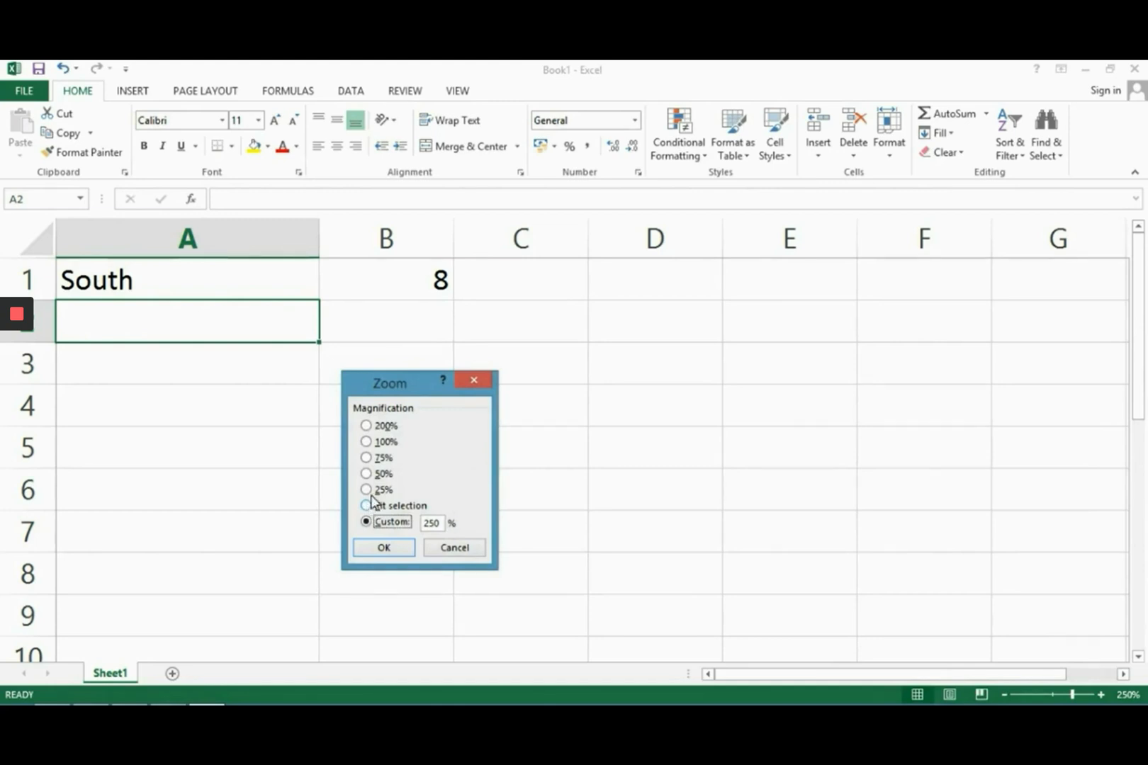
click(366, 441)
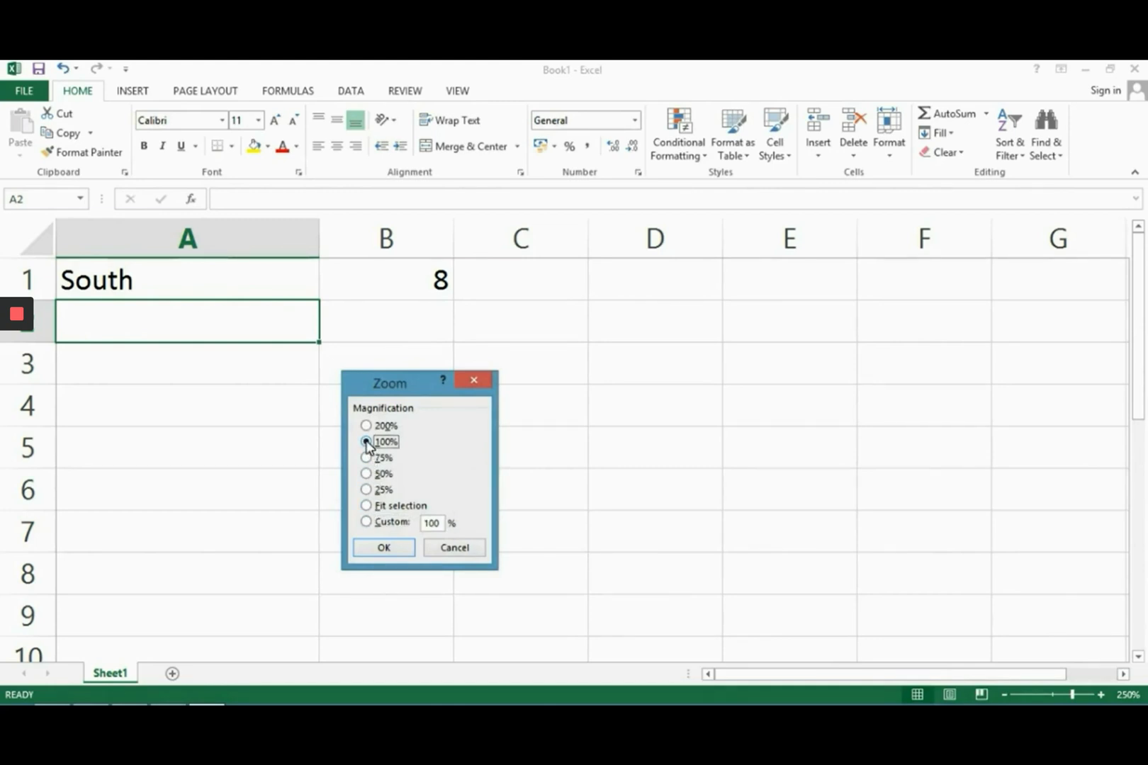
click(383, 547)
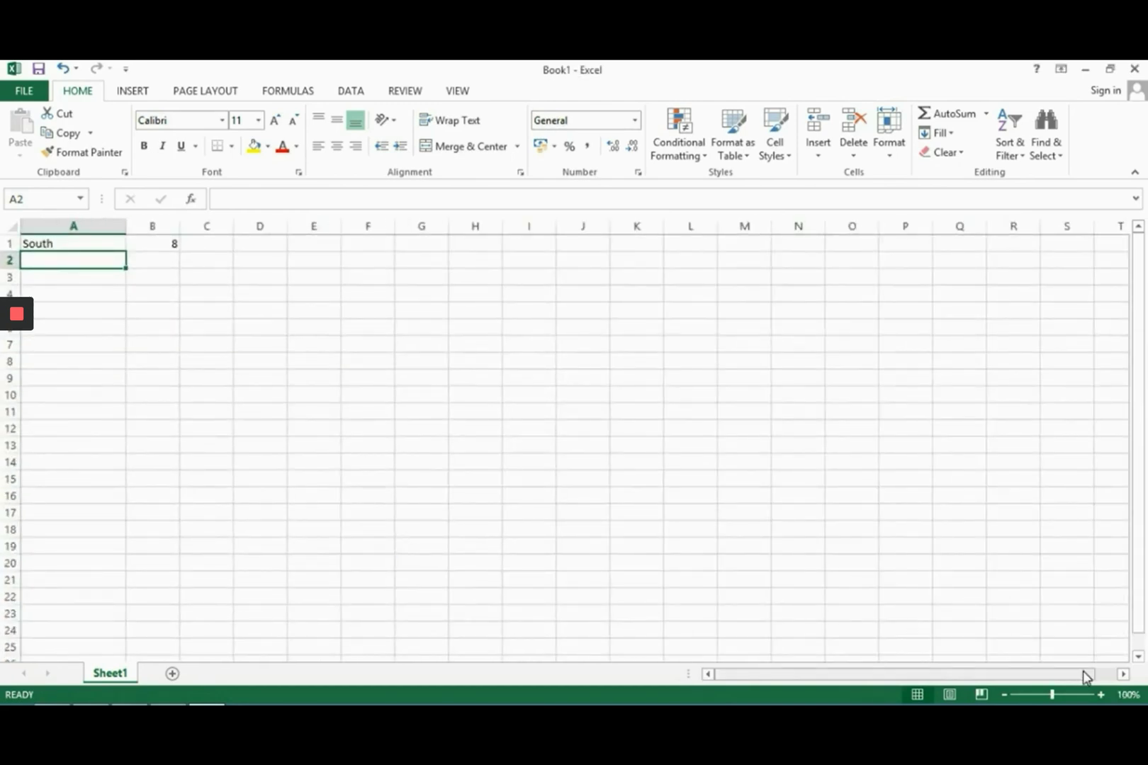
Step: Set the worksheet magnification to the preset 200%
click(1126, 695)
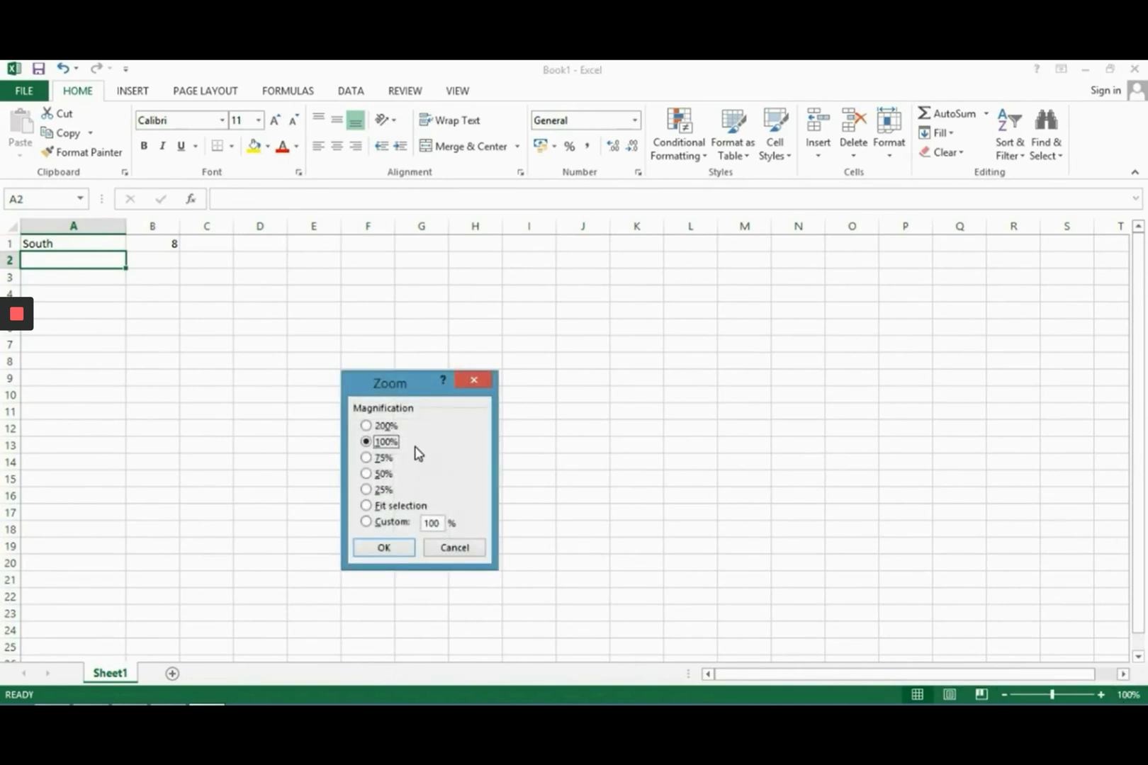
click(366, 426)
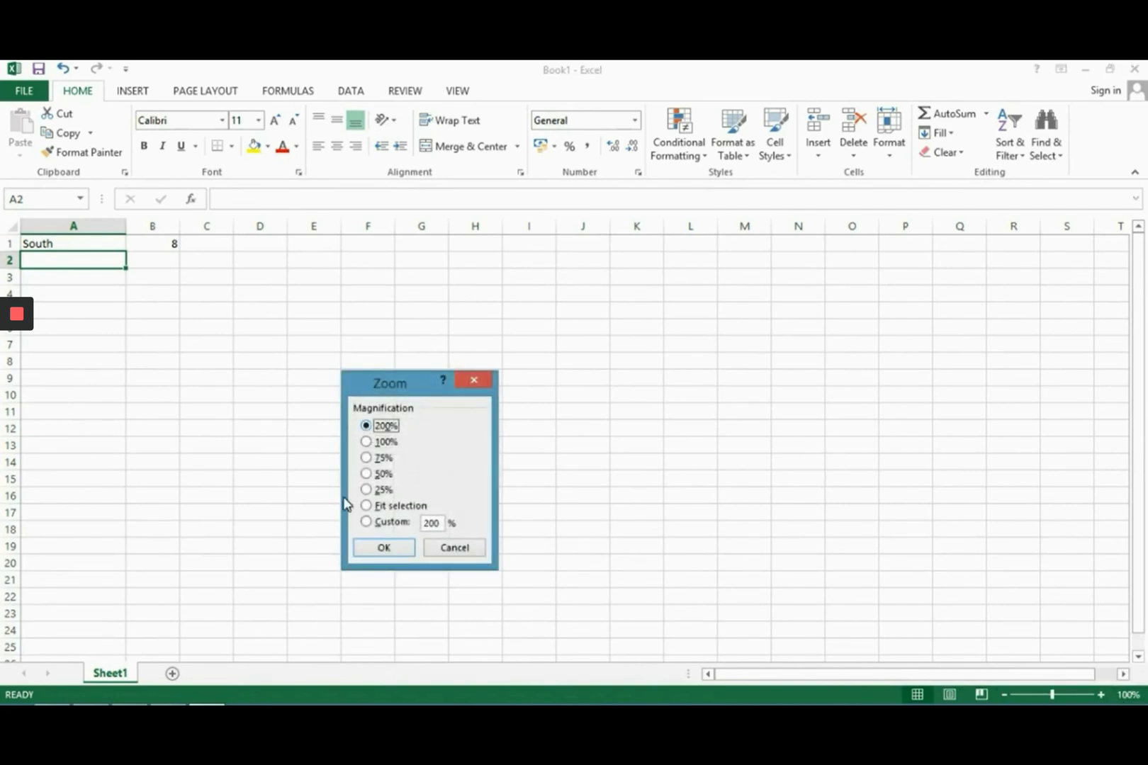
click(380, 550)
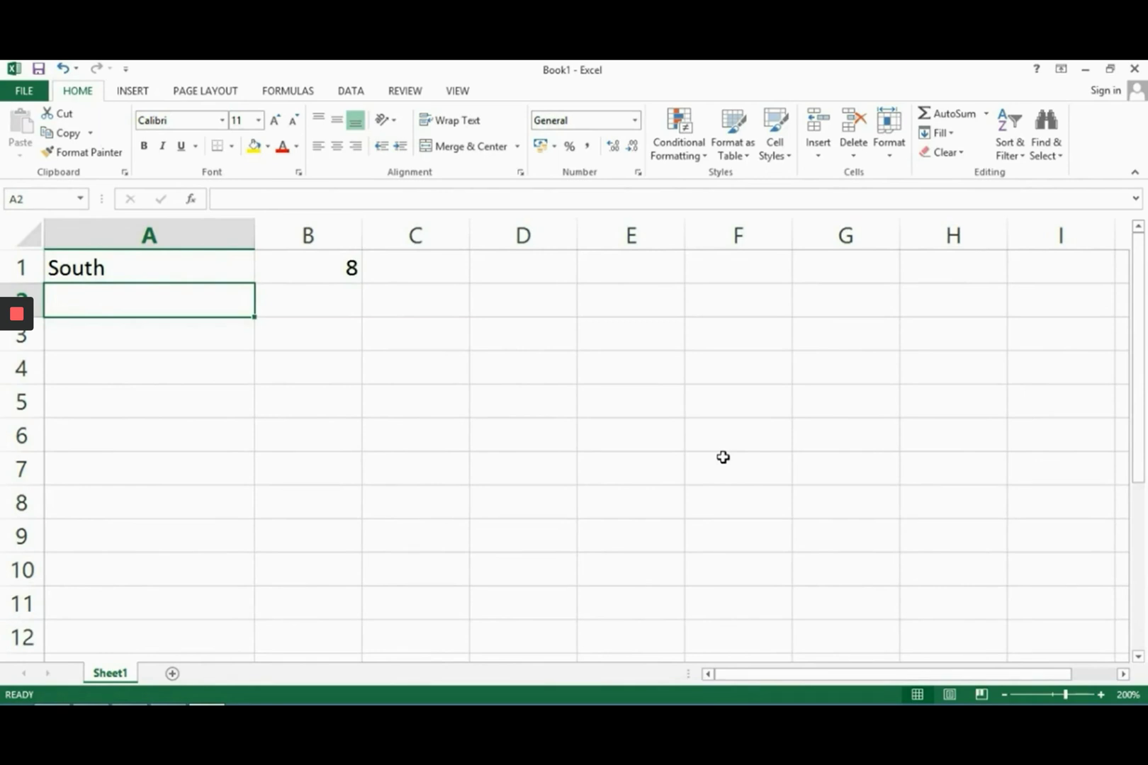
Step: Move the active cell one cell at a time from A2 to C4, up to C1 and back to column A
key(Down)
key(Down)
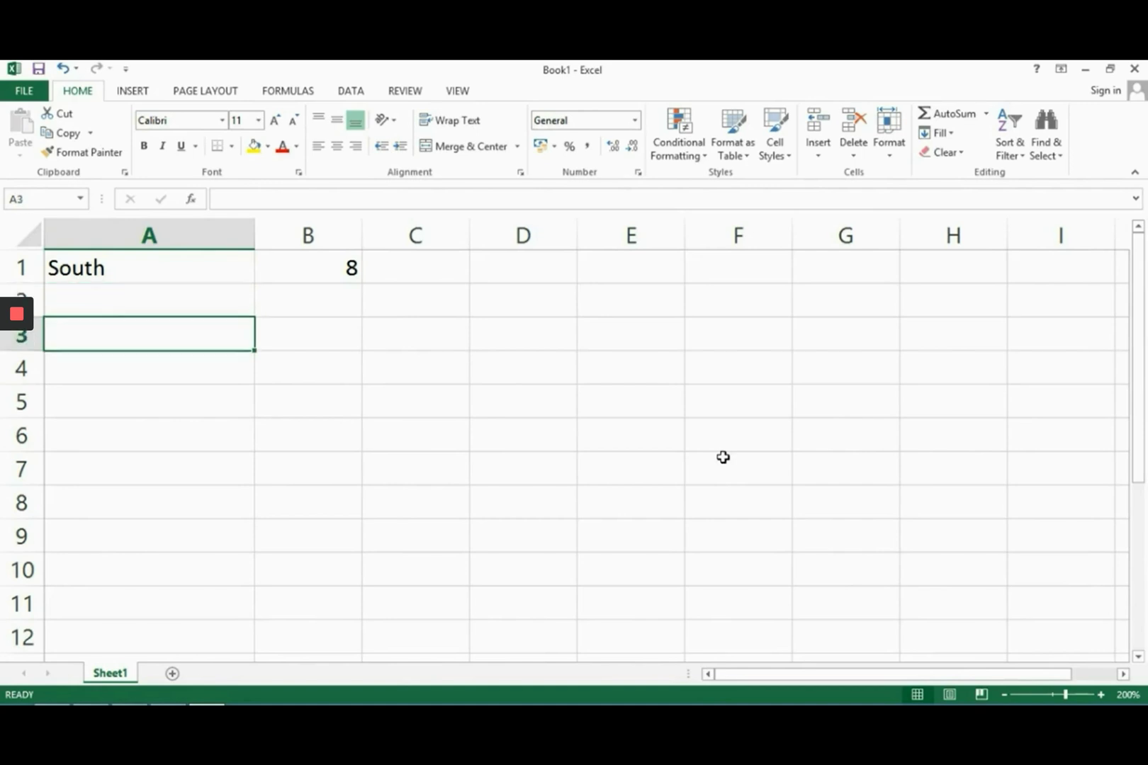
key(Right)
key(Right)
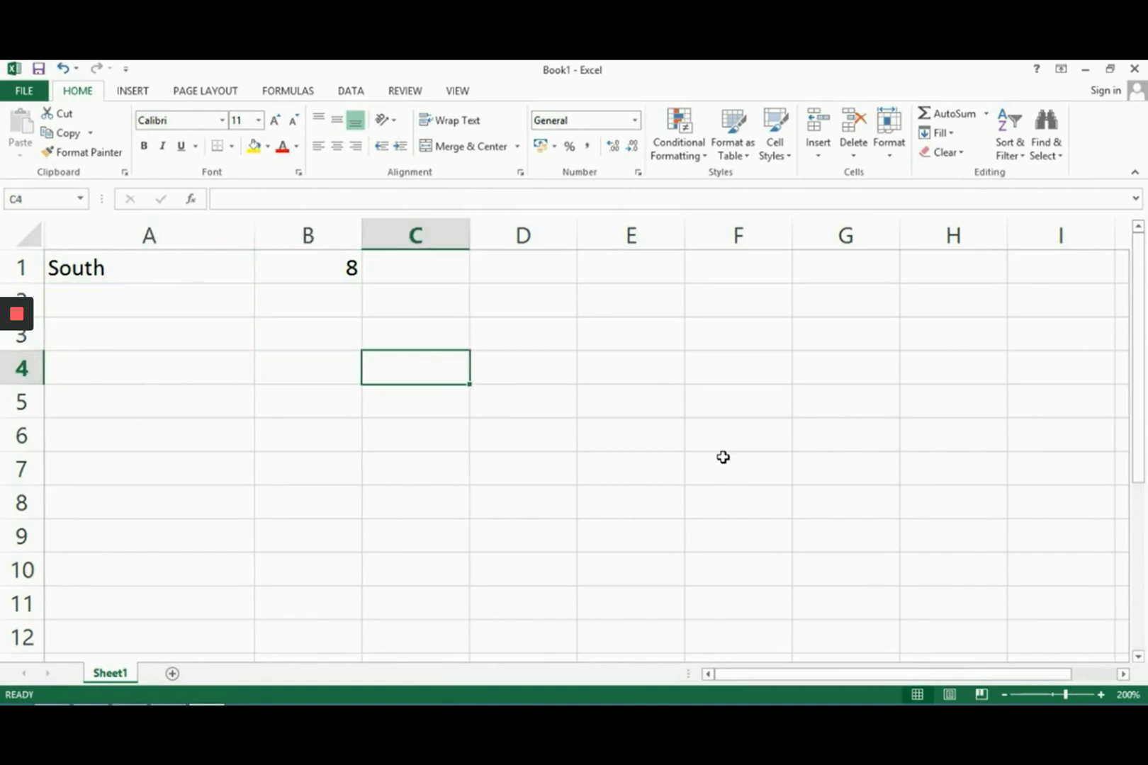
key(Up)
key(Up)
key(Up)
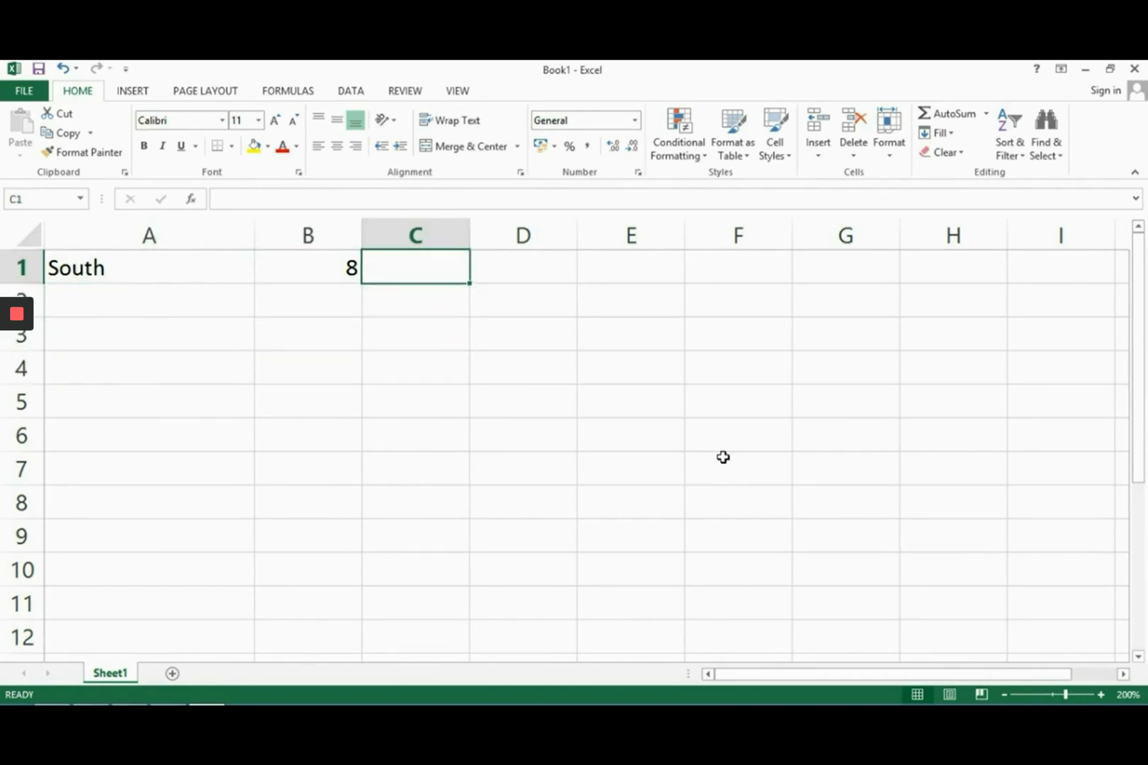
key(Left)
key(Left)
key(Down)
key(Down)
key(Down)
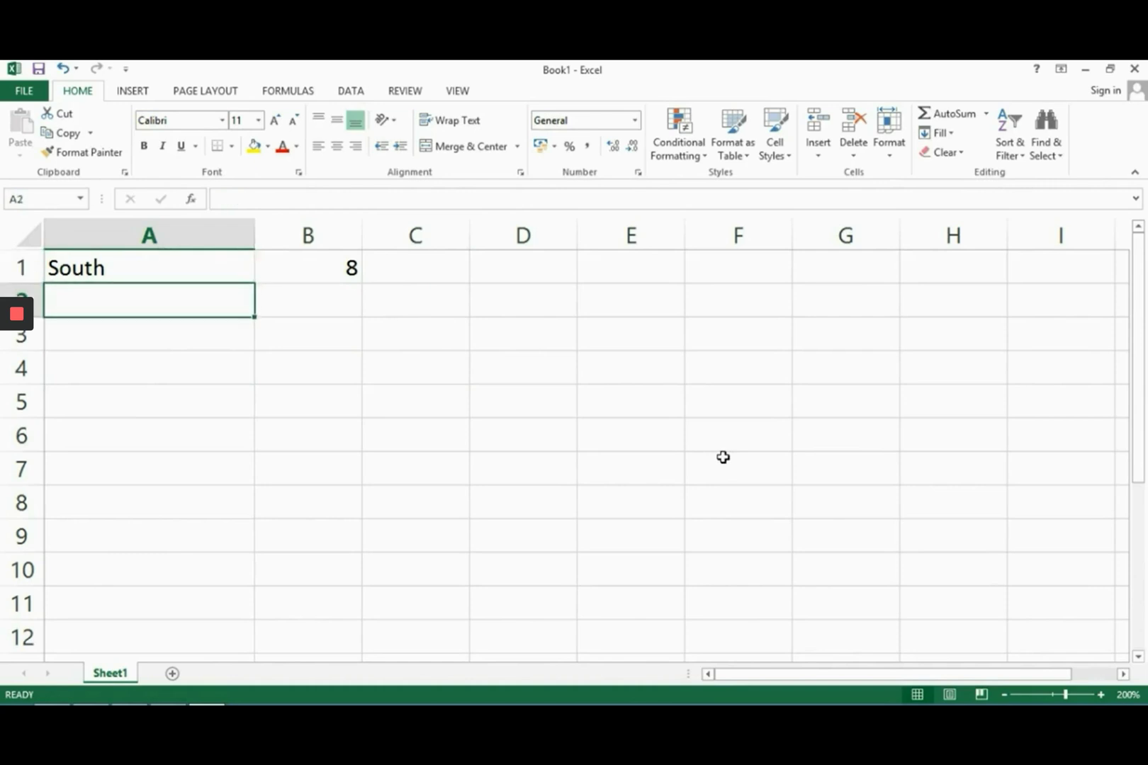